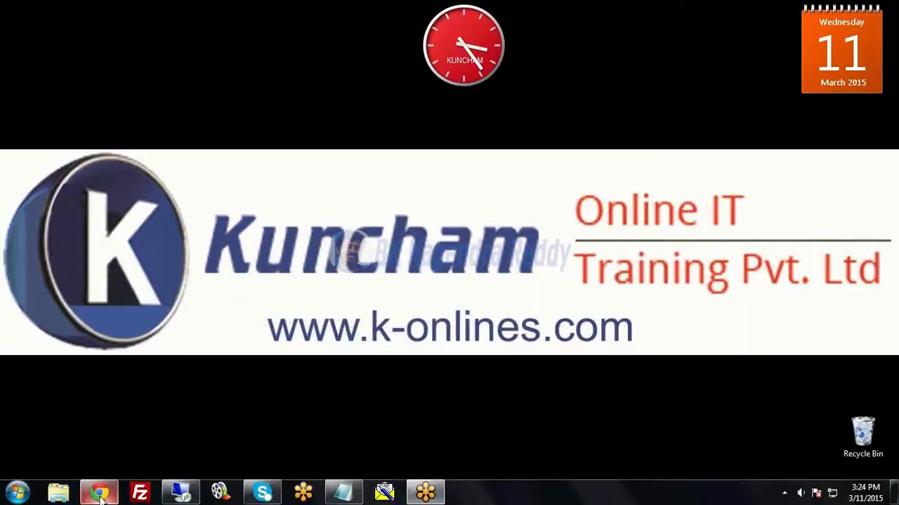
- Open the Remote Desktop session and refresh the remote desktop
{"action": "left_click", "coordinate": [181, 494]}
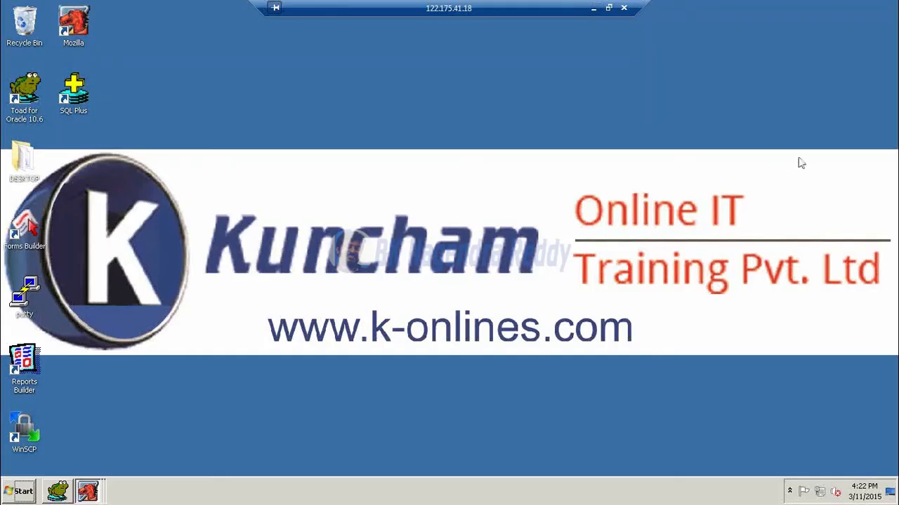
{"action": "left_click", "coordinate": [843, 11]}
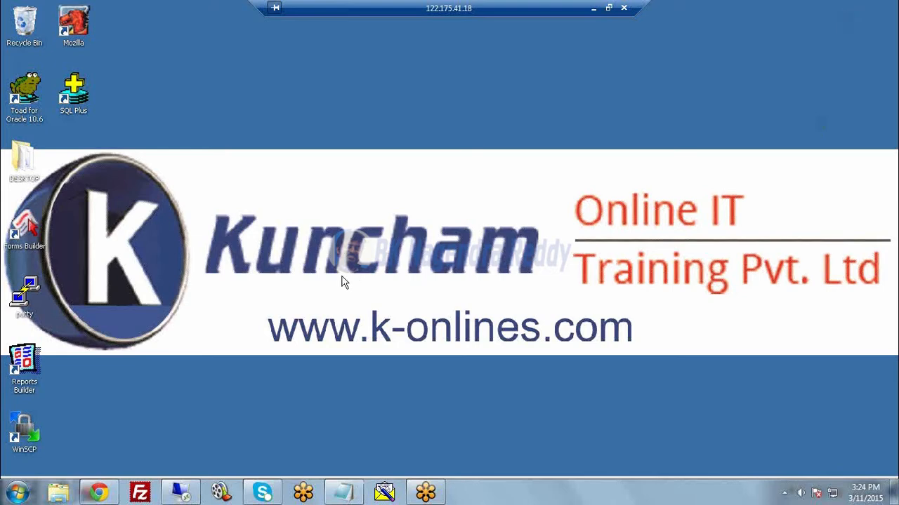
{"action": "right_click", "coordinate": [225, 198]}
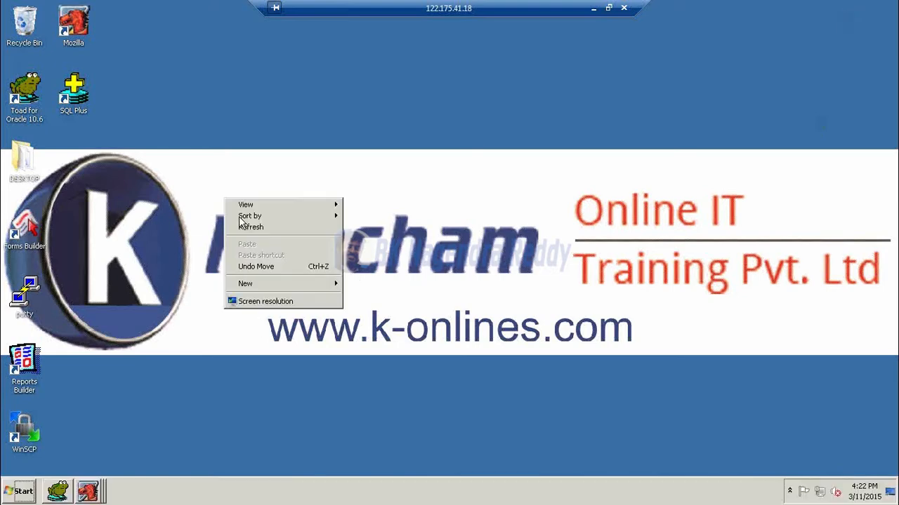
{"action": "left_click", "coordinate": [246, 227]}
- Close all Mozilla windows on the remote server, then refresh its desktop
{"action": "right_click", "coordinate": [92, 492]}
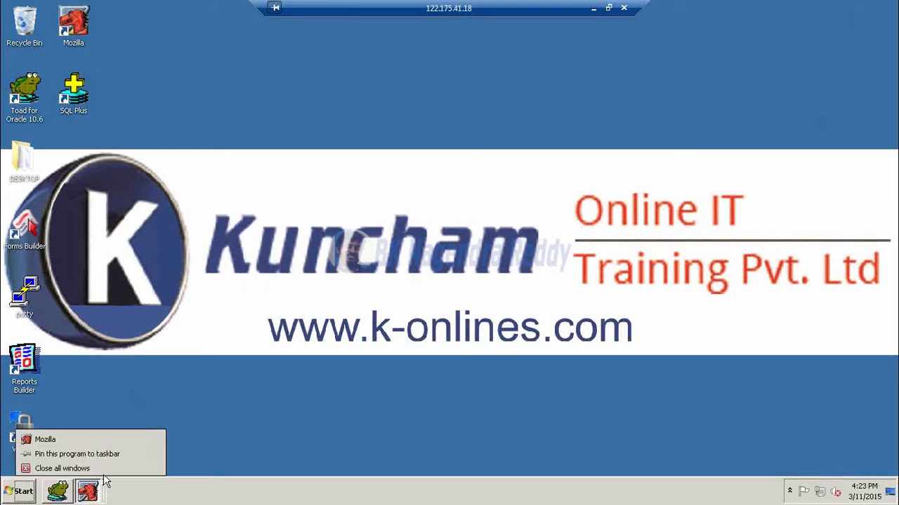
{"action": "left_click", "coordinate": [105, 471]}
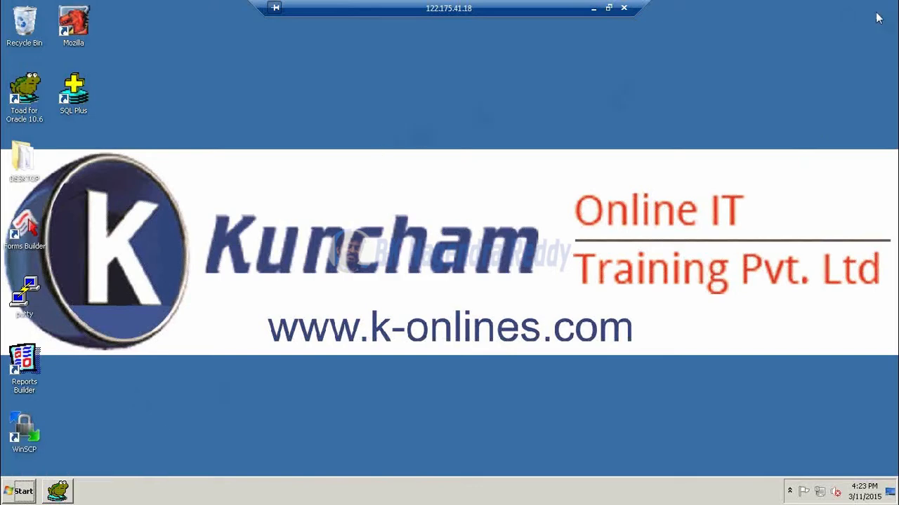
{"action": "right_click", "coordinate": [401, 163]}
{"action": "left_click", "coordinate": [421, 191]}
- Launch Mozilla and sign in to Oracle Applications with the user's username and password
{"action": "double_click", "coordinate": [83, 25]}
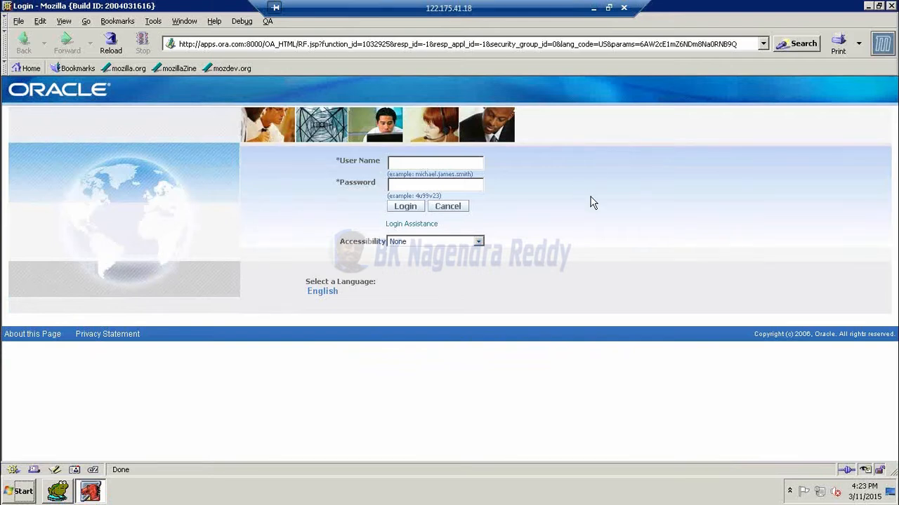
{"action": "type", "text": "jrjp9"}
{"action": "type", "text": "******"}
{"action": "key", "text": "Return"}
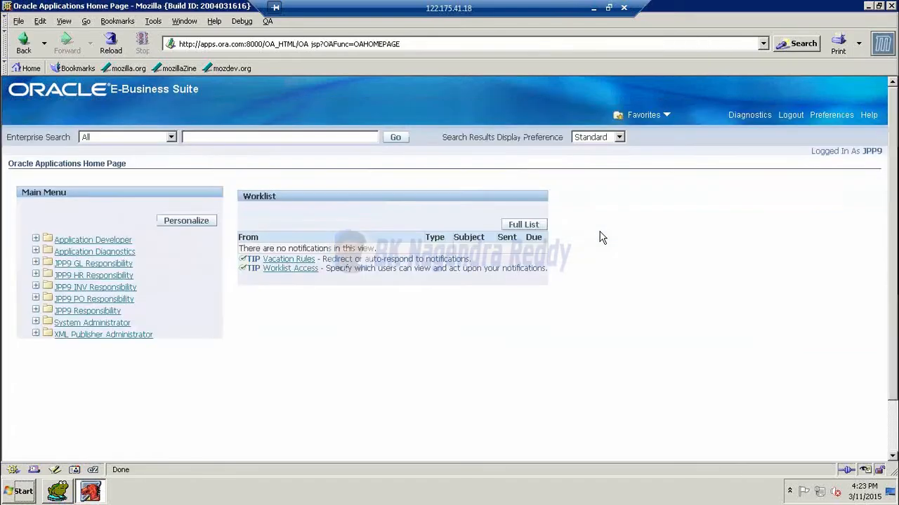
- Expand Application Developer in the Main Menu and open its Profile function
{"action": "key", "text": "Tab"}
{"action": "key", "text": "Tab"}
{"action": "key", "text": "Tab"}
{"action": "key", "text": "Tab"}
{"action": "key", "text": "Tab"}
{"action": "key", "text": "Tab"}
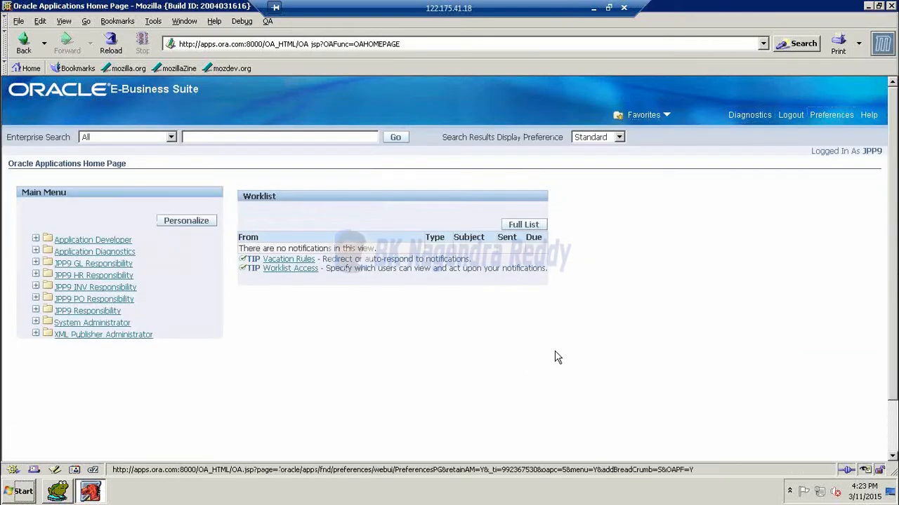
{"action": "key", "text": "Tab"}
{"action": "key", "text": "Tab"}
{"action": "key", "text": "Tab"}
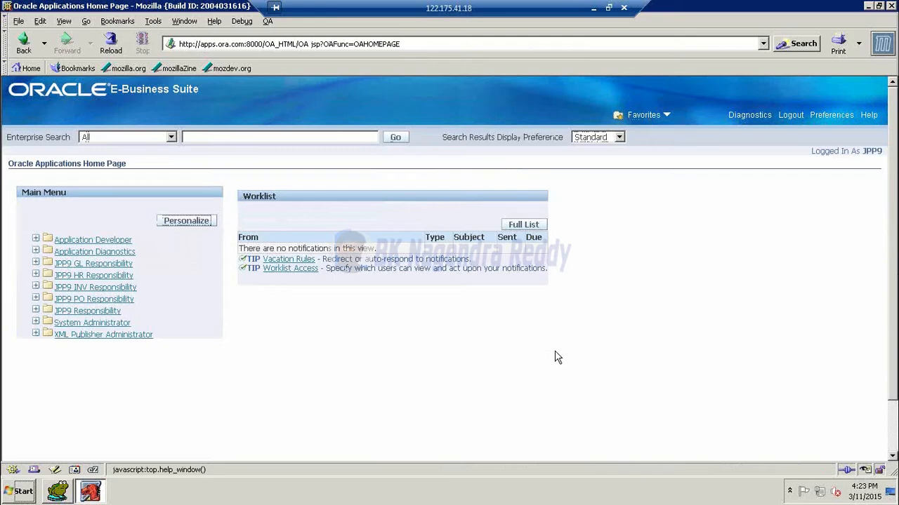
{"action": "key", "text": "shift+Tab"}
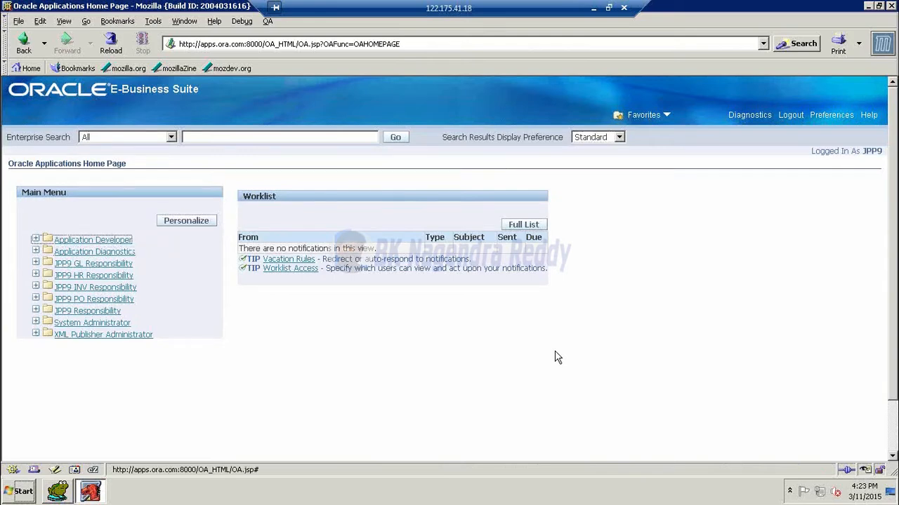
{"action": "key", "text": "Return"}
{"action": "left_click", "coordinate": [24, 48]}
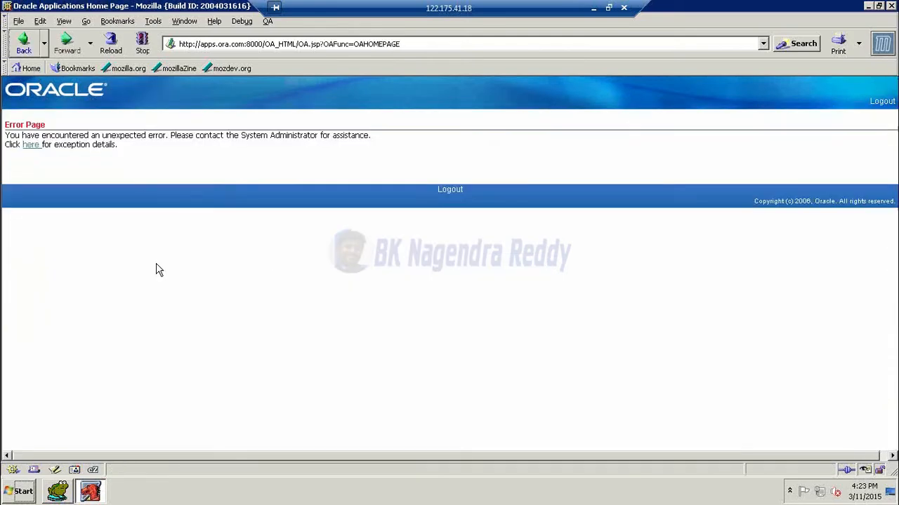
{"action": "left_click", "coordinate": [87, 239]}
{"action": "left_click", "coordinate": [57, 255]}
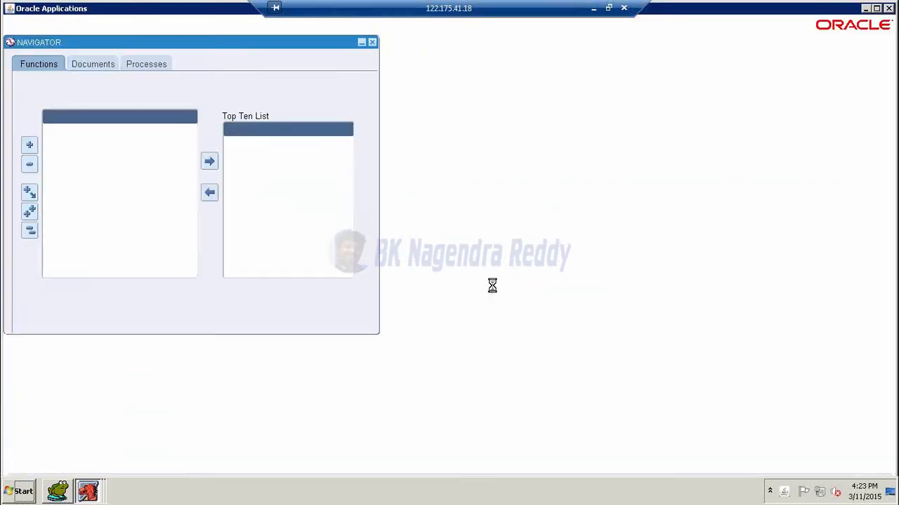
- Close the Profiles form and switch responsibility to JPP9 PO Responsibility
{"action": "left_click", "coordinate": [494, 59]}
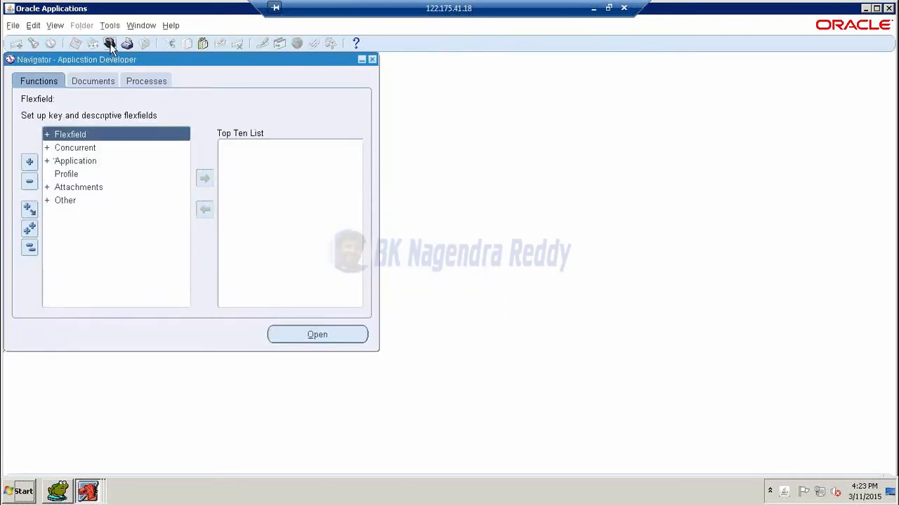
{"action": "left_click", "coordinate": [109, 43]}
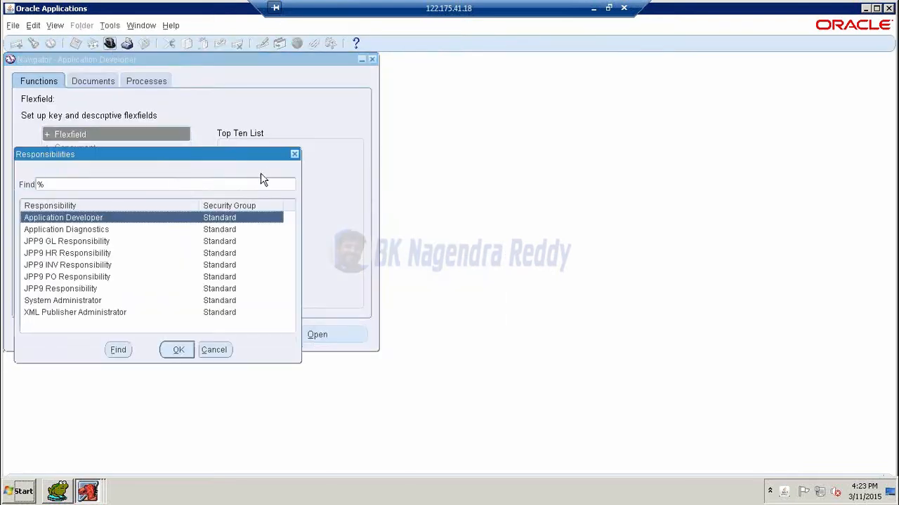
{"action": "left_click", "coordinate": [78, 276]}
{"action": "left_click", "coordinate": [177, 349]}
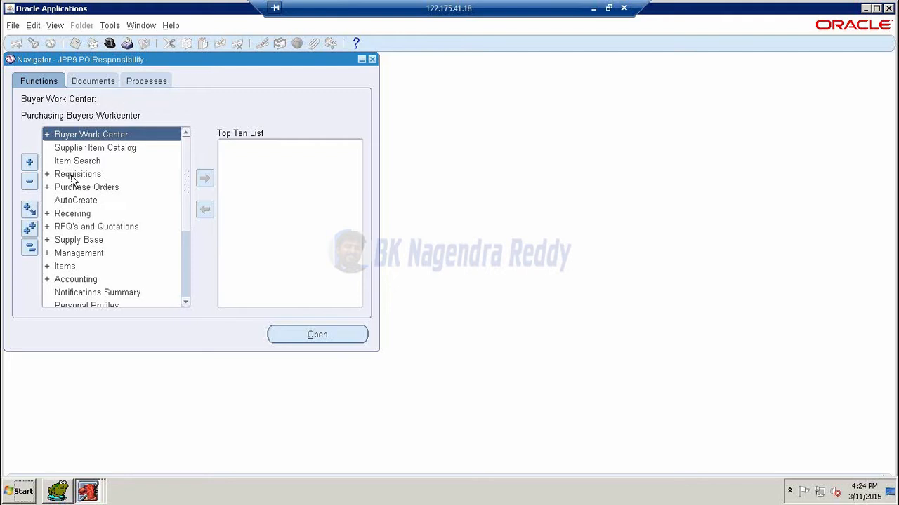
- Review Setup > Organizations > Financial Options for JPP9 Cars Operating Unit, then close it
{"action": "left_click_drag", "start_coordinate": [187, 203], "coordinate": [186, 215]}
{"action": "scroll", "coordinate": [187, 226], "scroll_direction": "down", "scroll_amount": 3}
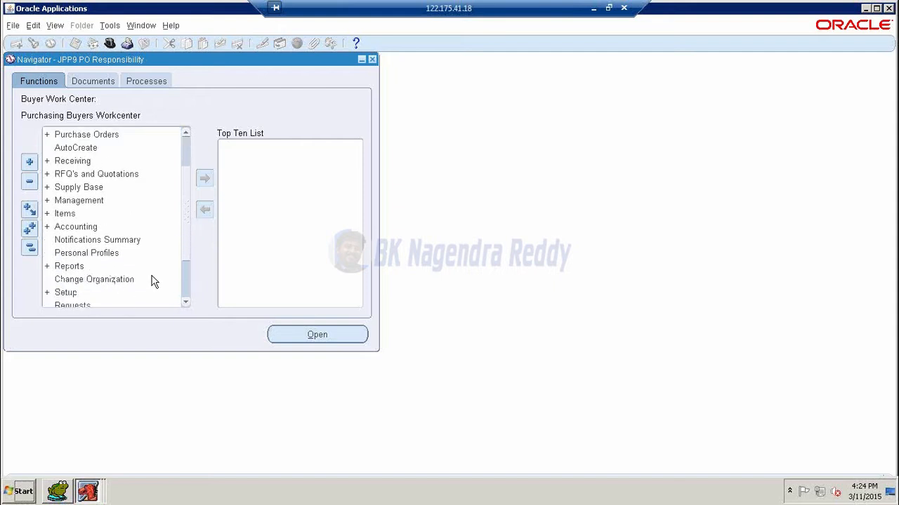
{"action": "scroll", "coordinate": [184, 238], "scroll_direction": "down", "scroll_amount": 5}
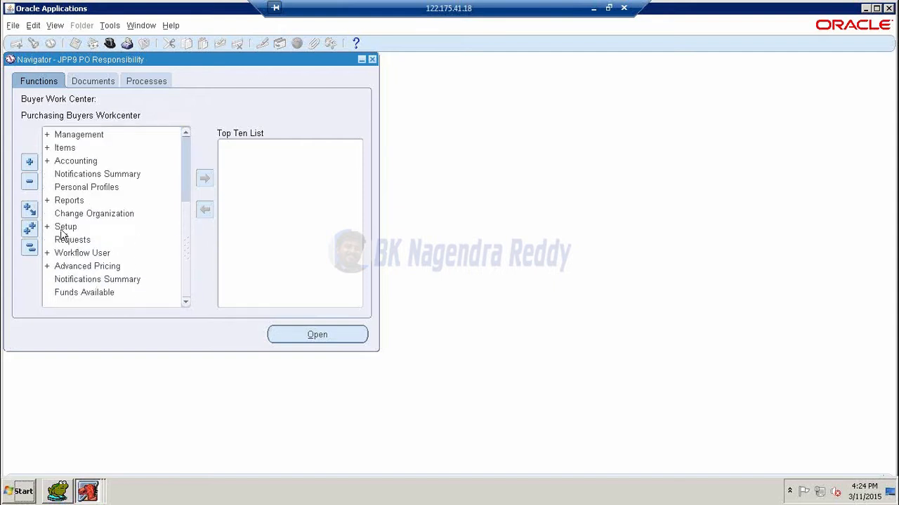
{"action": "double_click", "coordinate": [60, 229]}
{"action": "scroll", "coordinate": [119, 246], "scroll_direction": "down", "scroll_amount": 2}
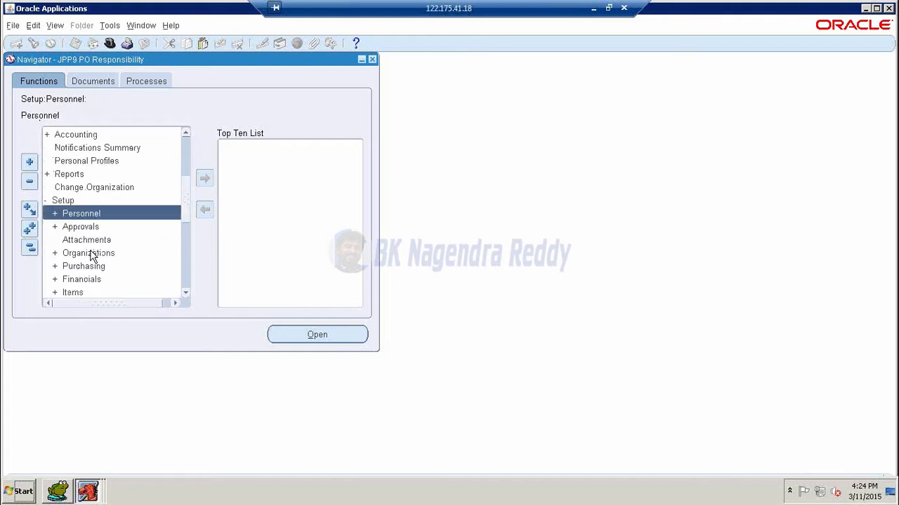
{"action": "double_click", "coordinate": [89, 254]}
{"action": "scroll", "coordinate": [133, 249], "scroll_direction": "down", "scroll_amount": 2}
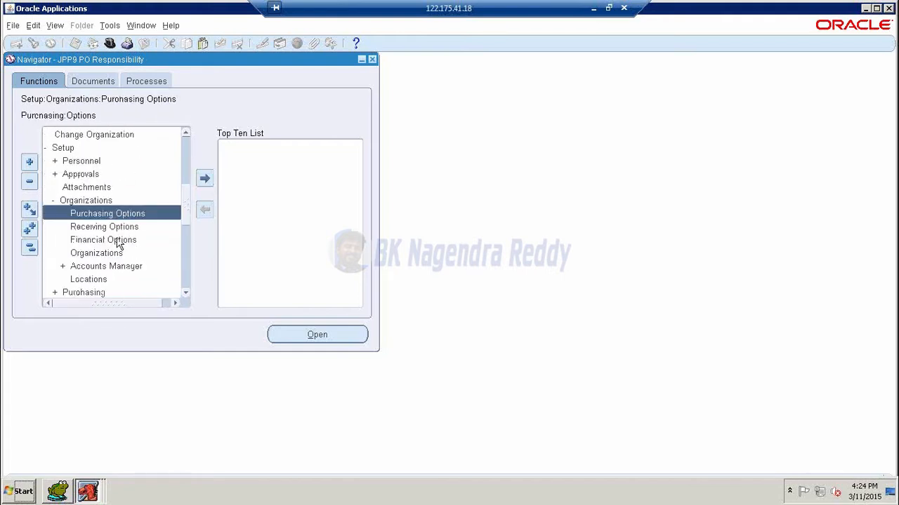
{"action": "double_click", "coordinate": [118, 240]}
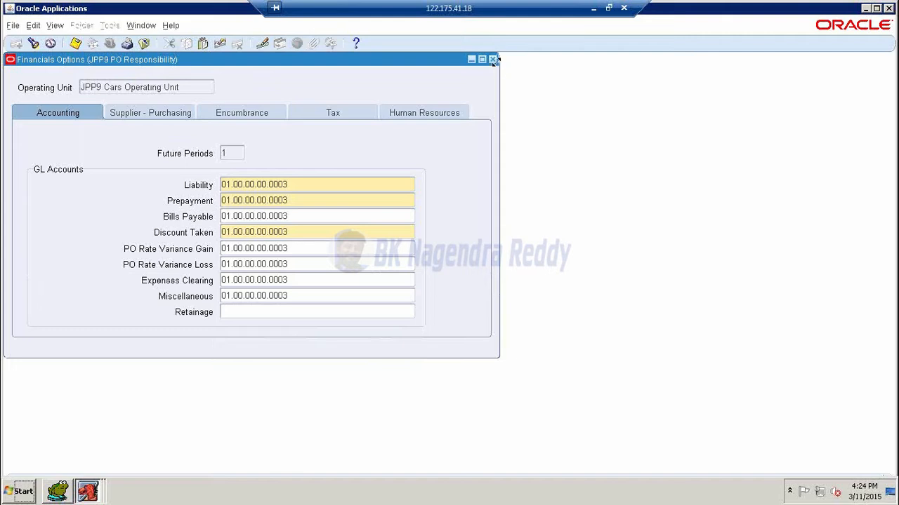
{"action": "left_click", "coordinate": [492, 59]}
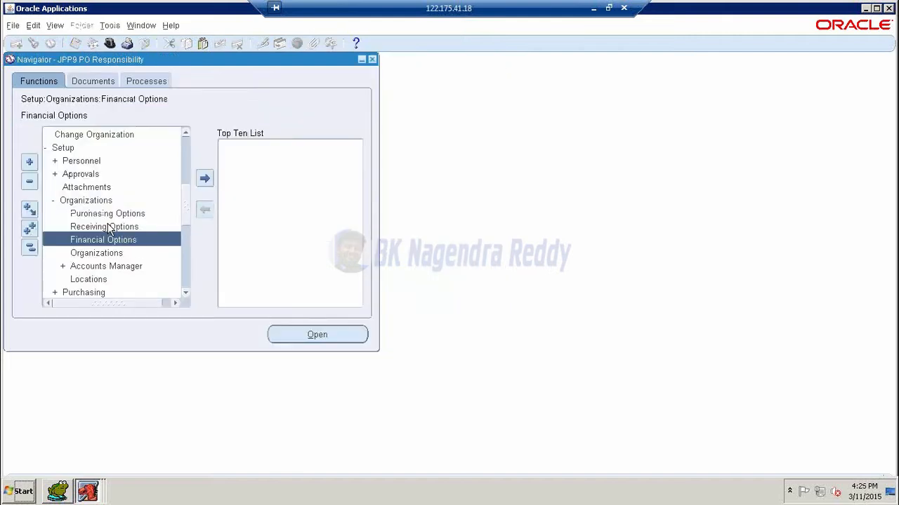
- View Receiving Options for JPP9 Member - 1 Inventory Organization, close it, and launch Purchasing Options
{"action": "double_click", "coordinate": [109, 226]}
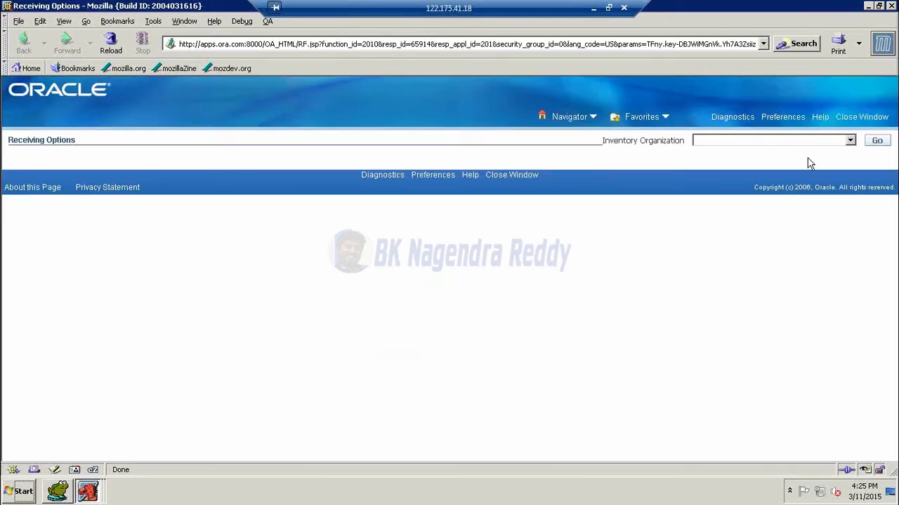
{"action": "left_click", "coordinate": [850, 140]}
{"action": "left_click", "coordinate": [818, 158]}
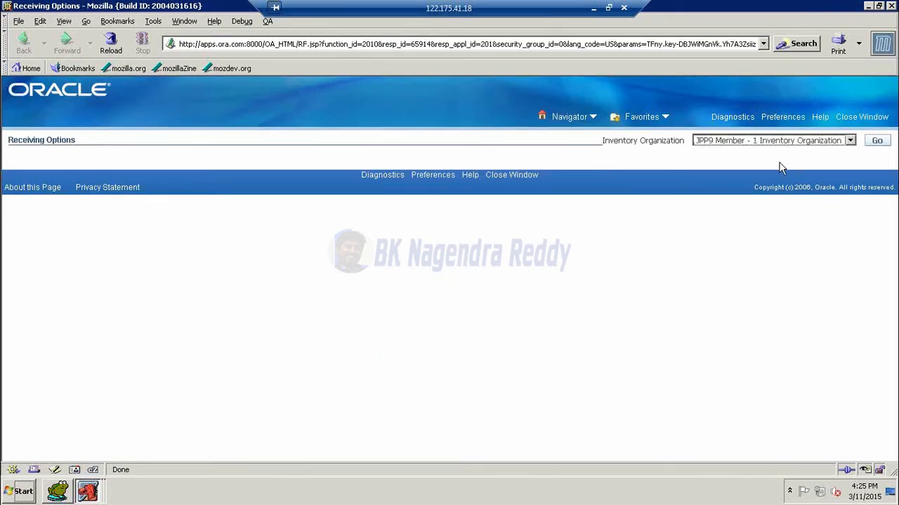
{"action": "left_click", "coordinate": [877, 141]}
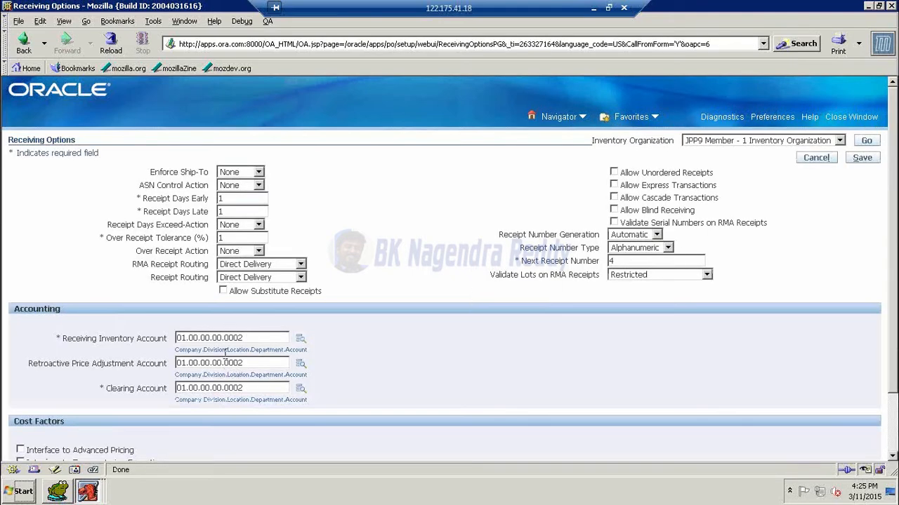
{"action": "left_click", "coordinate": [889, 7]}
{"action": "double_click", "coordinate": [112, 213]}
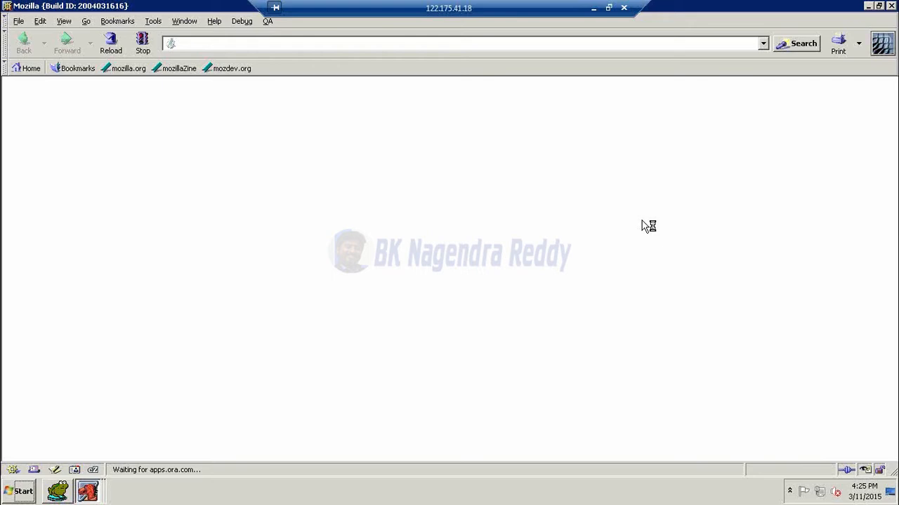
- Scroll through JPP9 Cars Operating Unit's Purchasing Options, checking the Expense AP Accrual Account
{"action": "scroll", "coordinate": [676, 283], "scroll_direction": "down", "scroll_amount": 4}
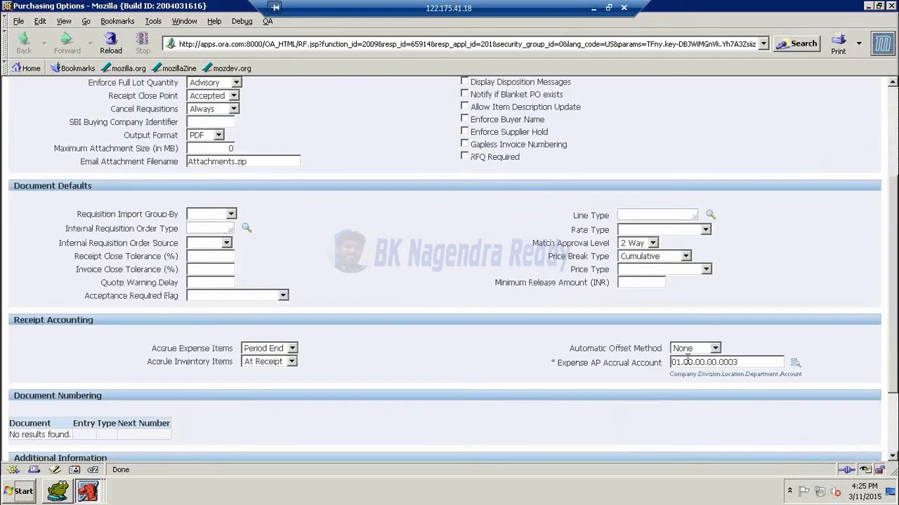
{"action": "left_click", "coordinate": [744, 363]}
{"action": "scroll", "coordinate": [741, 313], "scroll_direction": "up", "scroll_amount": 1}
{"action": "scroll", "coordinate": [738, 315], "scroll_direction": "down", "scroll_amount": 3}
{"action": "scroll", "coordinate": [450, 347], "scroll_direction": "down", "scroll_amount": 1}
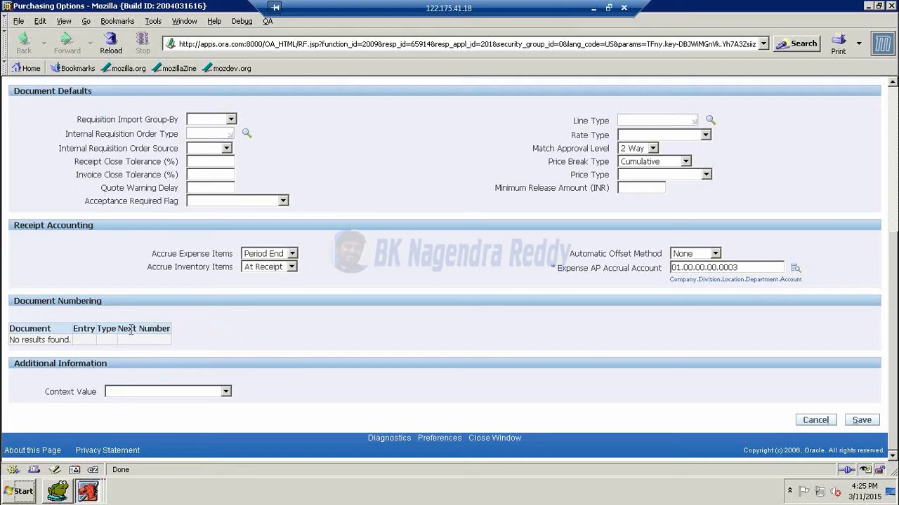
{"action": "scroll", "coordinate": [325, 327], "scroll_direction": "up", "scroll_amount": 5}
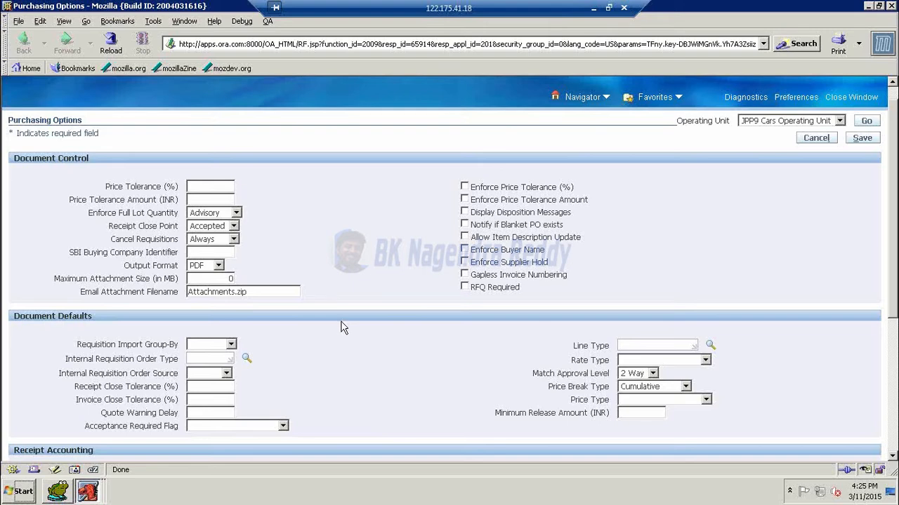
{"action": "scroll", "coordinate": [341, 328], "scroll_direction": "down", "scroll_amount": 6}
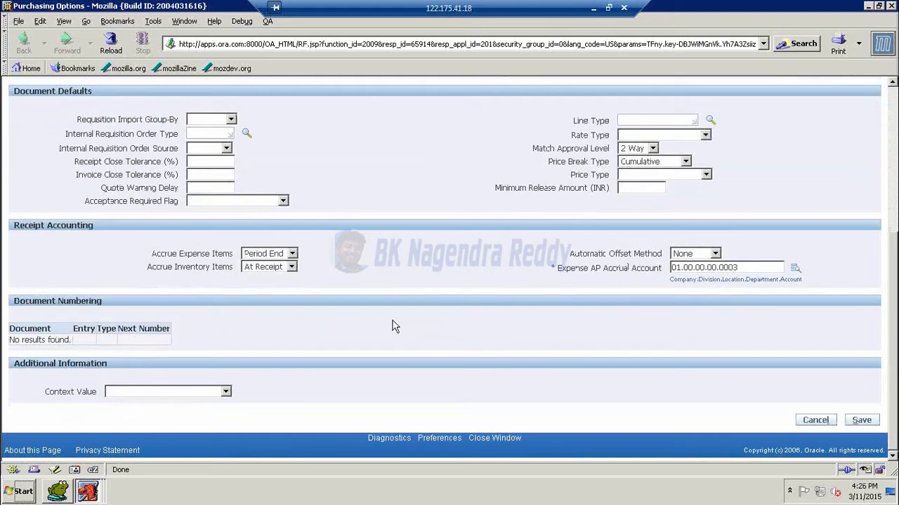
{"action": "scroll", "coordinate": [397, 324], "scroll_direction": "up", "scroll_amount": 5}
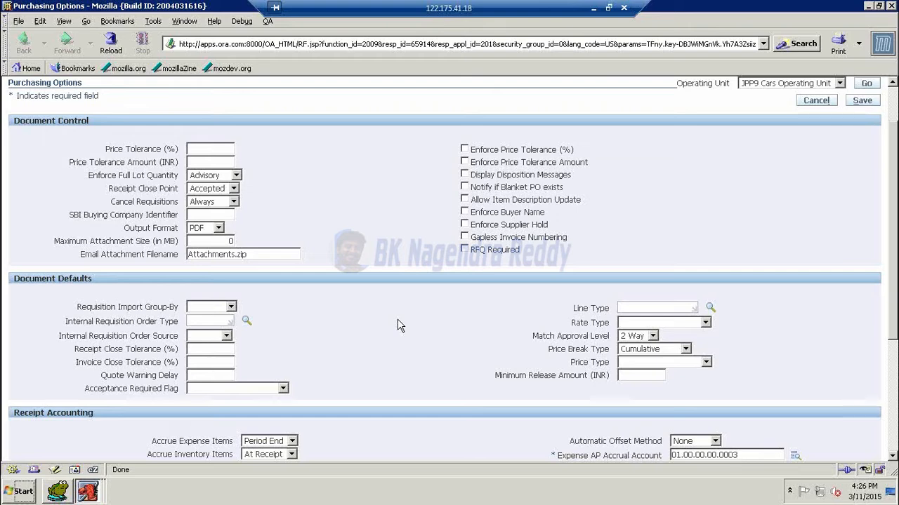
{"action": "scroll", "coordinate": [757, 189], "scroll_direction": "up", "scroll_amount": 2}
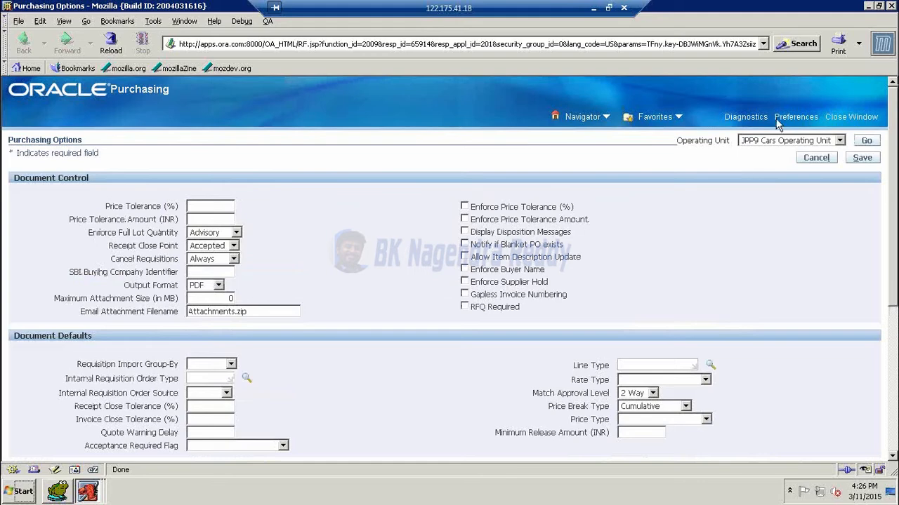
- Close Purchasing Options, collapse Setup, and switch to the System Administrator responsibility
{"action": "left_click", "coordinate": [891, 7]}
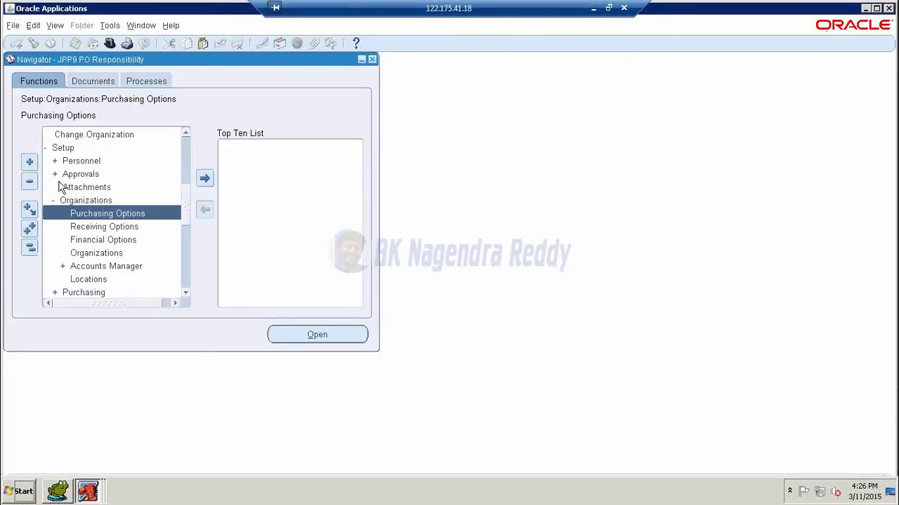
{"action": "double_click", "coordinate": [58, 147]}
{"action": "scroll", "coordinate": [68, 188], "scroll_direction": "up", "scroll_amount": 2}
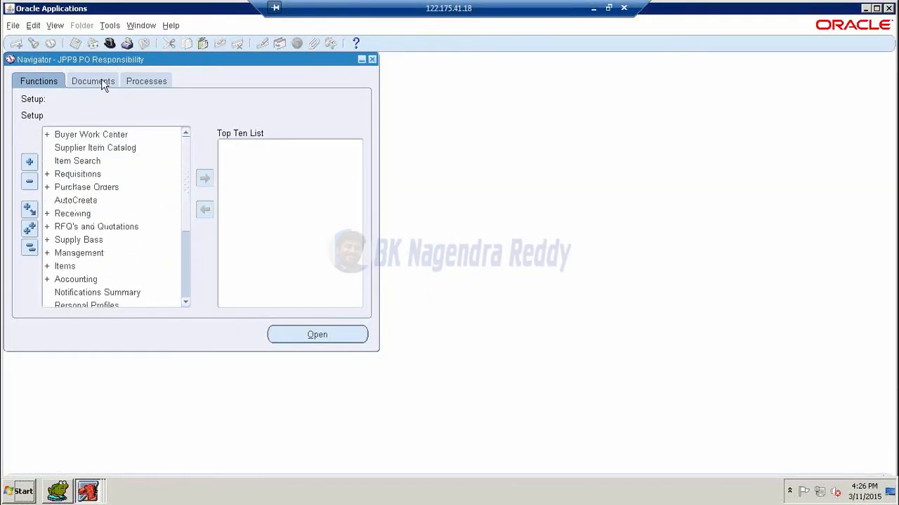
{"action": "left_click", "coordinate": [109, 43]}
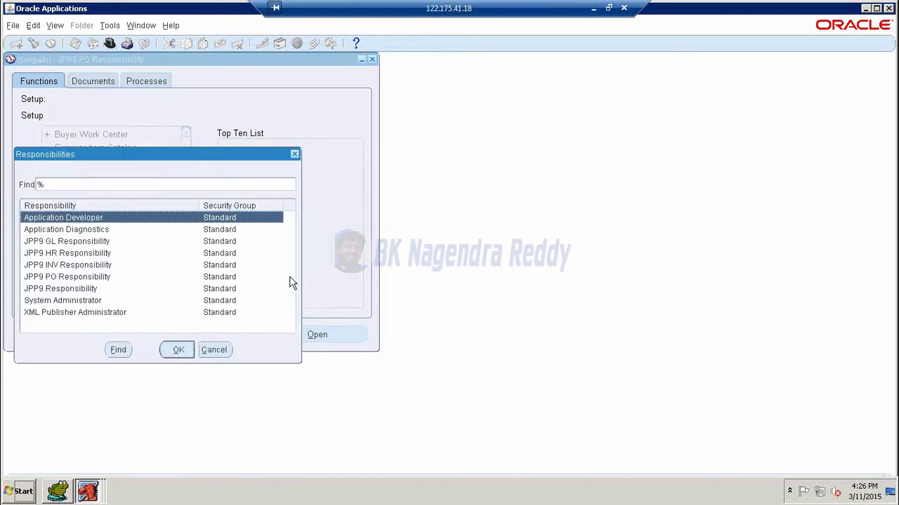
{"action": "key", "text": "Down"}
{"action": "key", "text": "Down"}
{"action": "key", "text": "Down"}
{"action": "key", "text": "Down"}
{"action": "key", "text": "Down"}
{"action": "key", "text": "Down"}
{"action": "key", "text": "Down"}
{"action": "key", "text": "Return"}
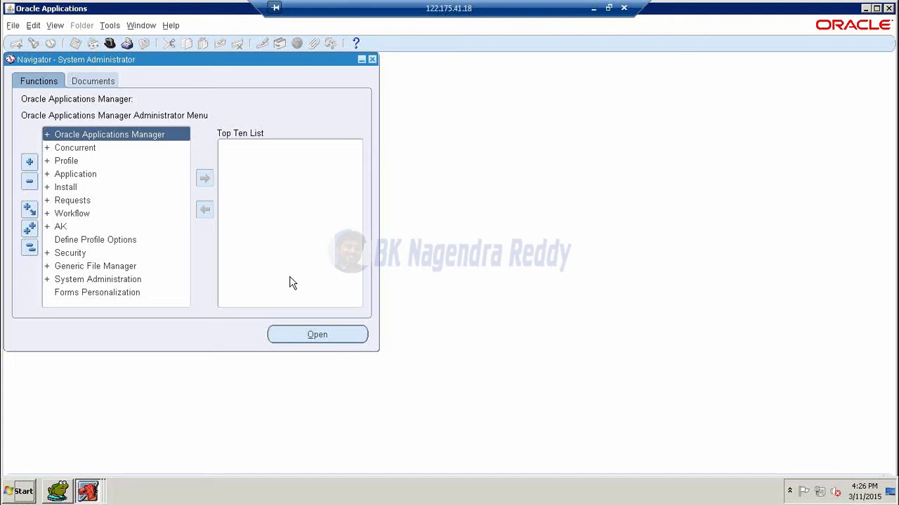
- From View > Requests, start a single new request for the Replicate Seed Data program
{"action": "left_click", "coordinate": [56, 26]}
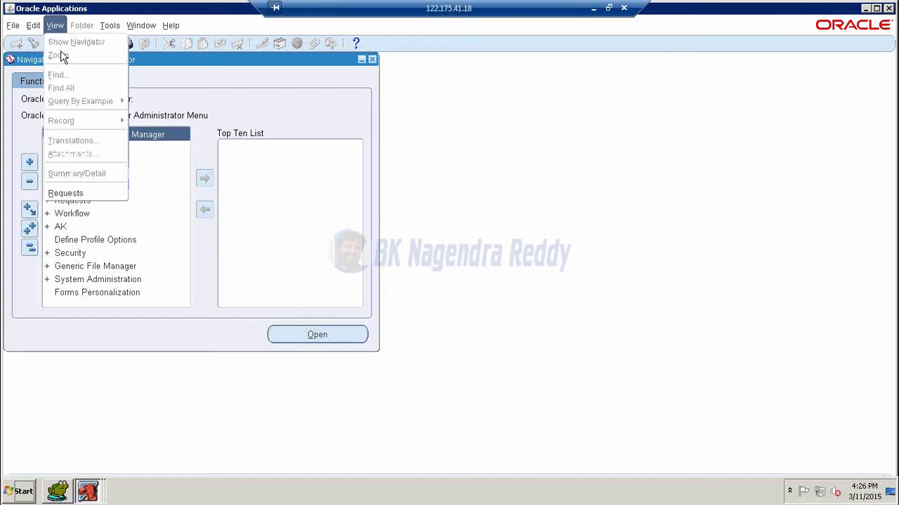
{"action": "left_click", "coordinate": [62, 193]}
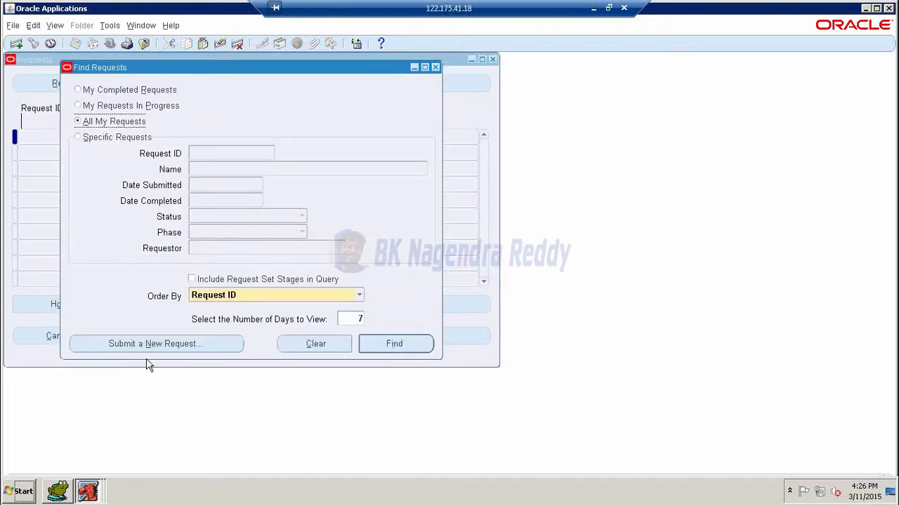
{"action": "left_click", "coordinate": [155, 344]}
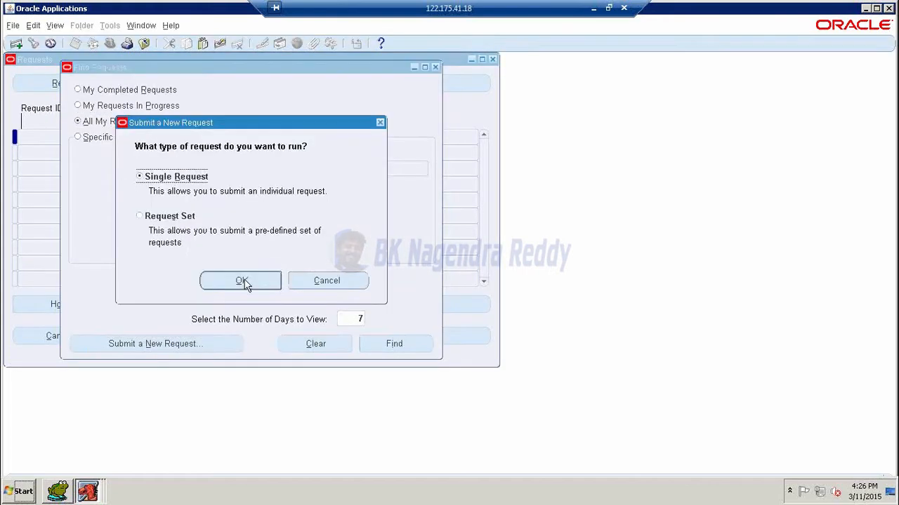
{"action": "left_click", "coordinate": [242, 280]}
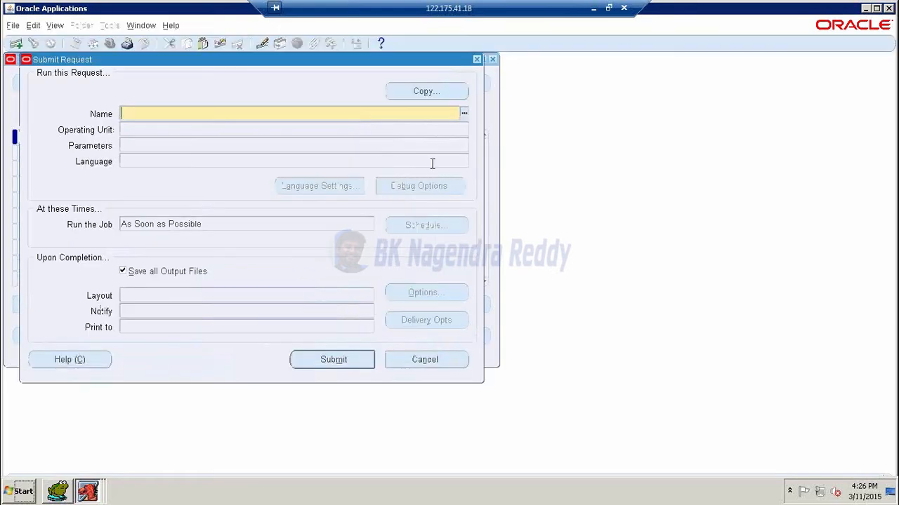
{"action": "left_click", "coordinate": [464, 116]}
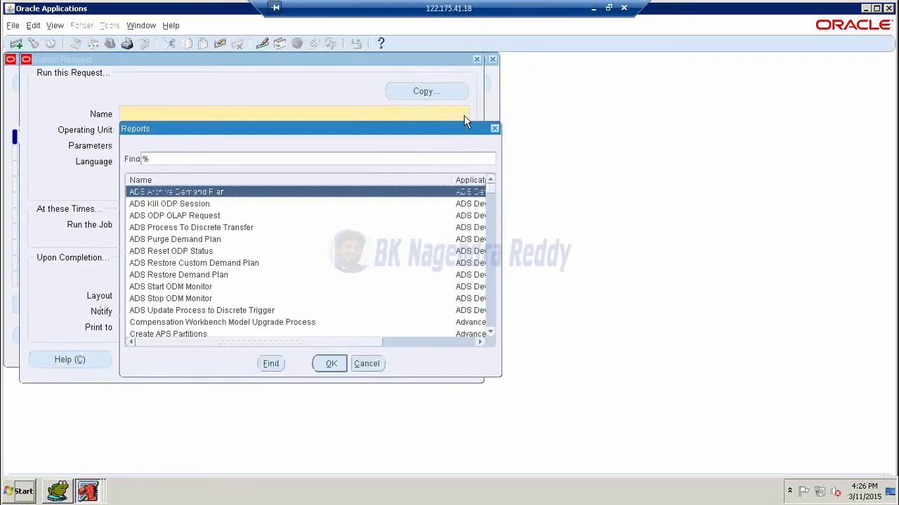
{"action": "type", "text": "re"}
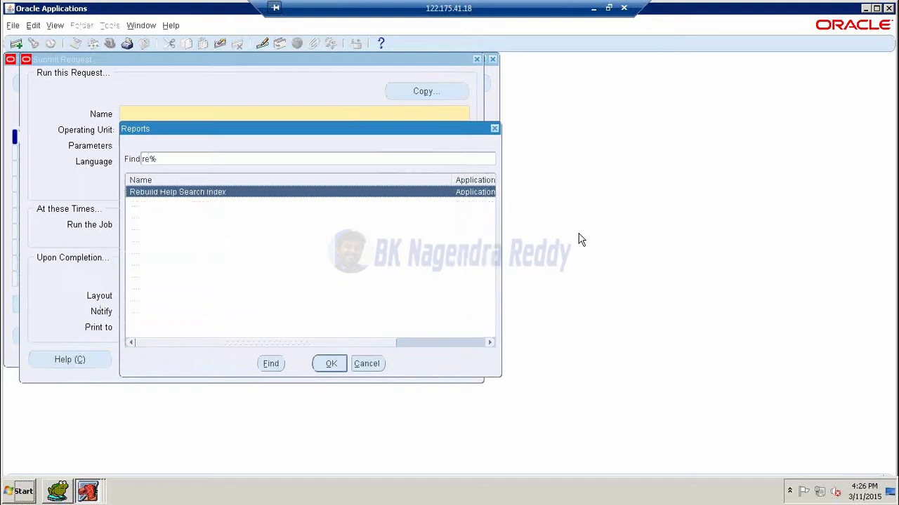
{"action": "type", "text": "p"}
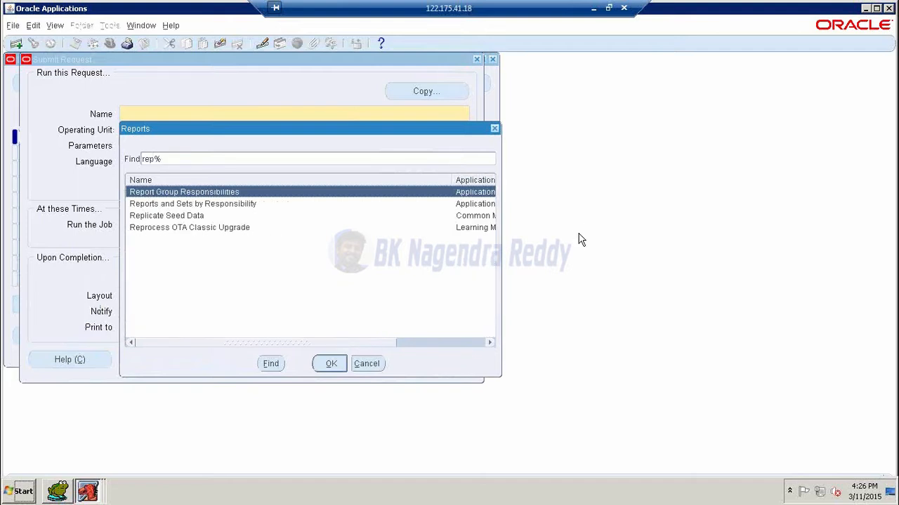
{"action": "left_click", "coordinate": [199, 217]}
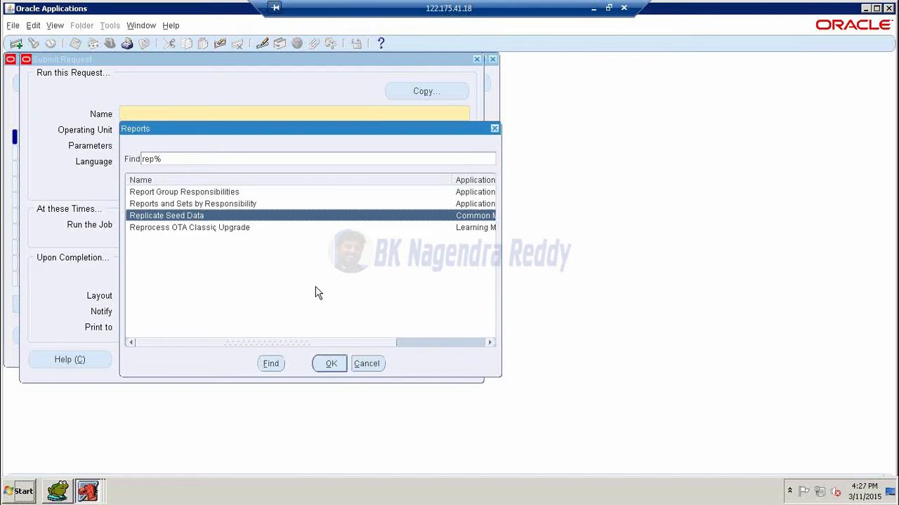
{"action": "left_click", "coordinate": [332, 364]}
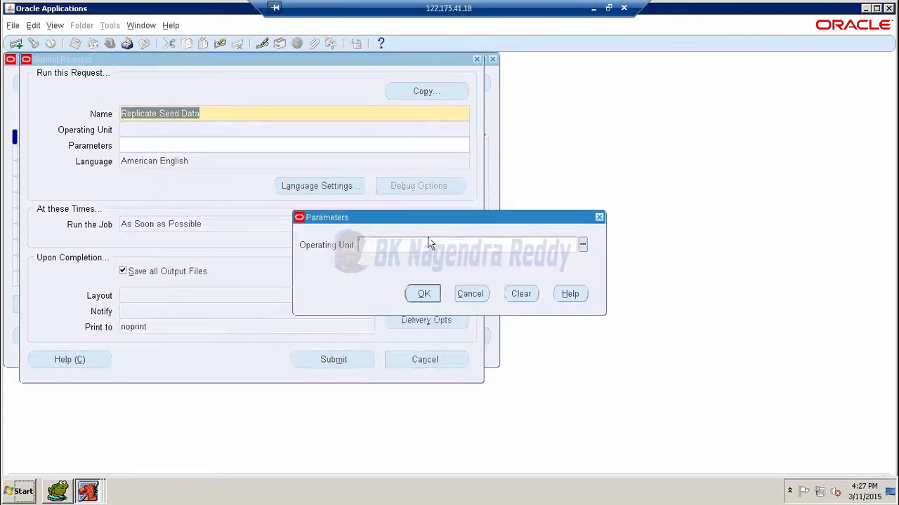
- Set Operating Unit to JPP9 Cars Operating Unit and submit the request without adding another
{"action": "left_click", "coordinate": [582, 244]}
{"action": "type", "text": "JPP%"}
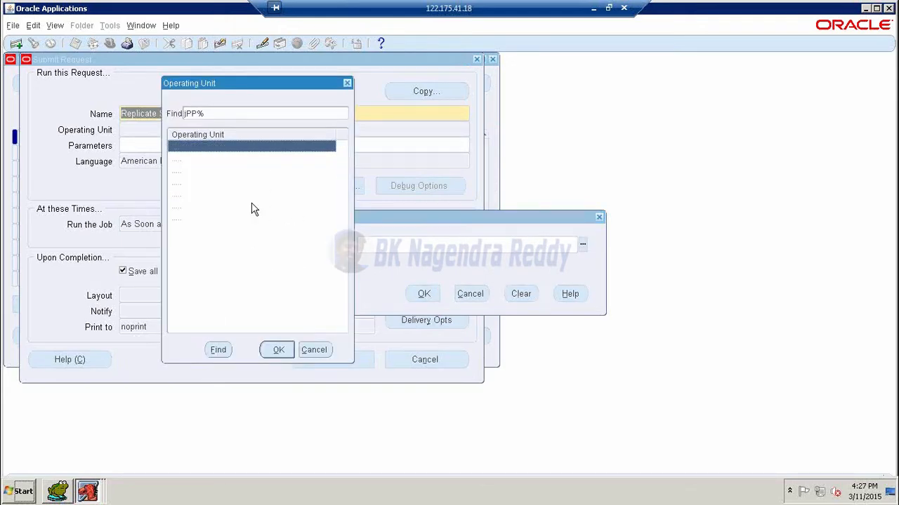
{"action": "left_click", "coordinate": [236, 194]}
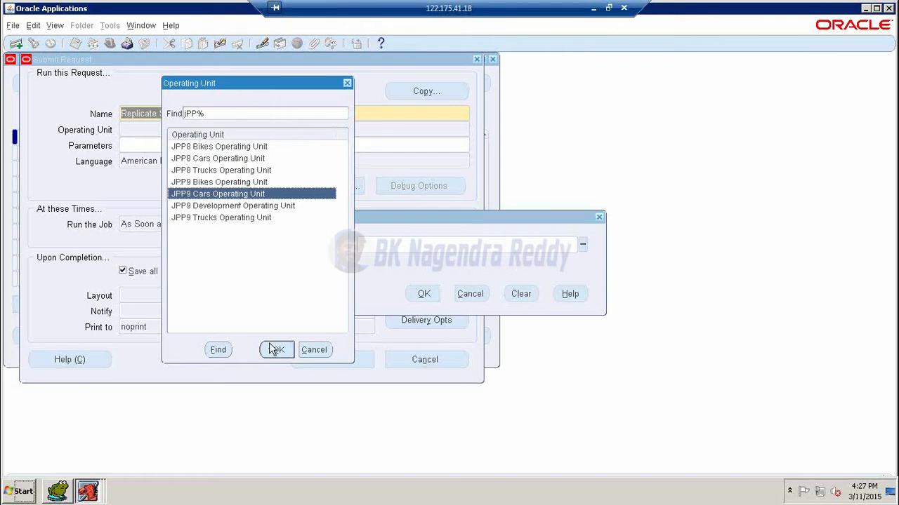
{"action": "left_click", "coordinate": [274, 349]}
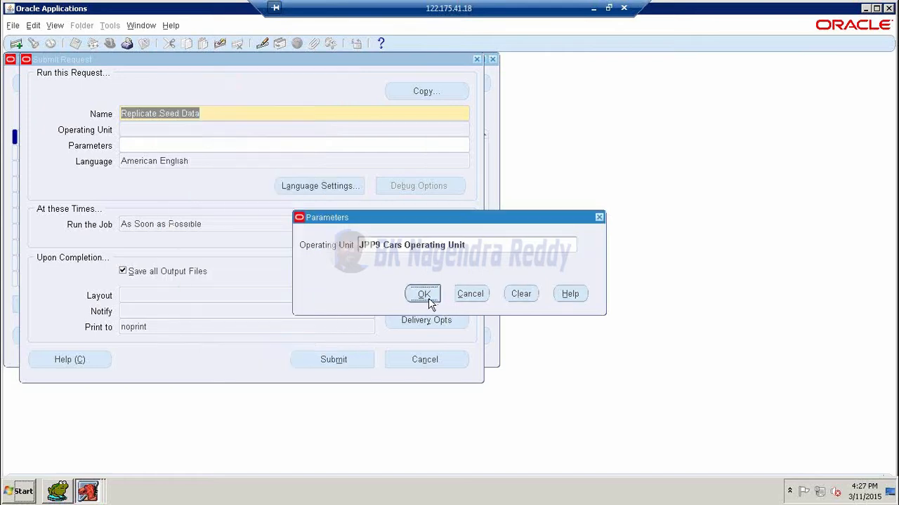
{"action": "left_click", "coordinate": [426, 298]}
{"action": "left_click", "coordinate": [341, 364]}
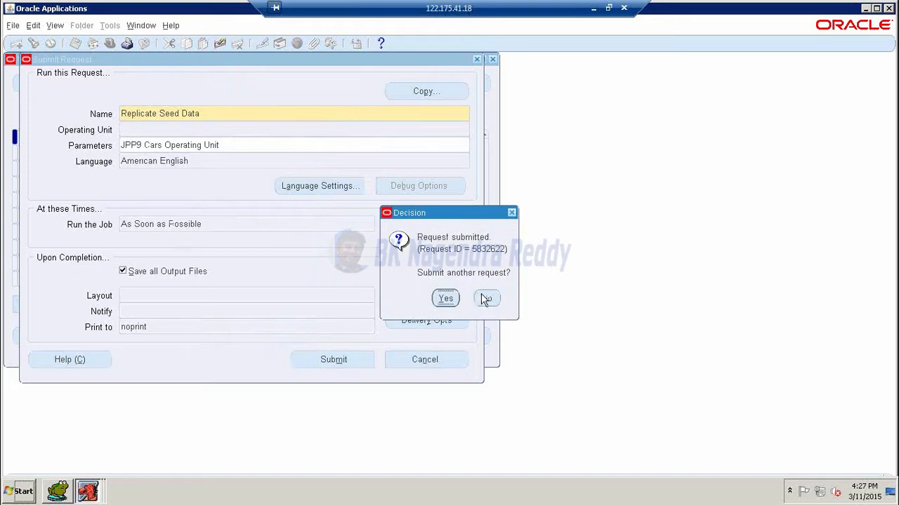
{"action": "left_click", "coordinate": [486, 298]}
- List my requests and refresh repeatedly until Replicate Seed Data shows Completed, Normal
{"action": "left_click", "coordinate": [389, 346]}
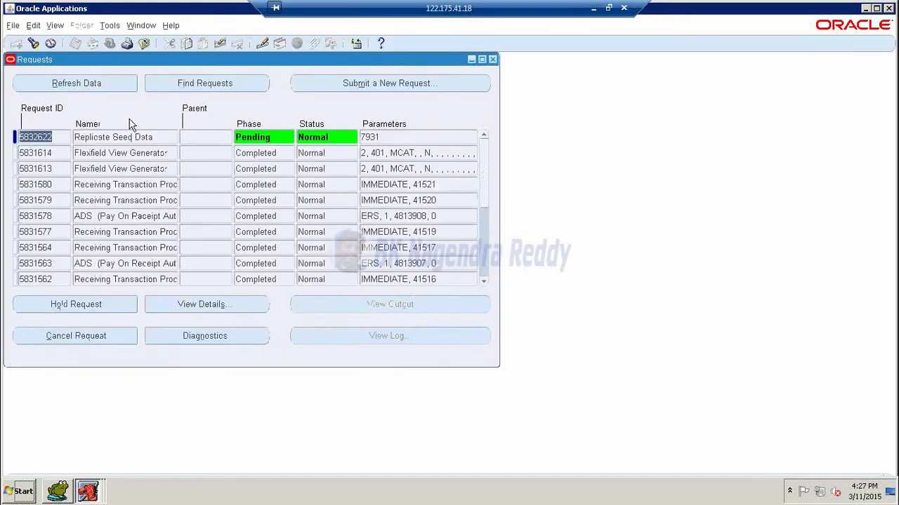
{"action": "left_click", "coordinate": [99, 90]}
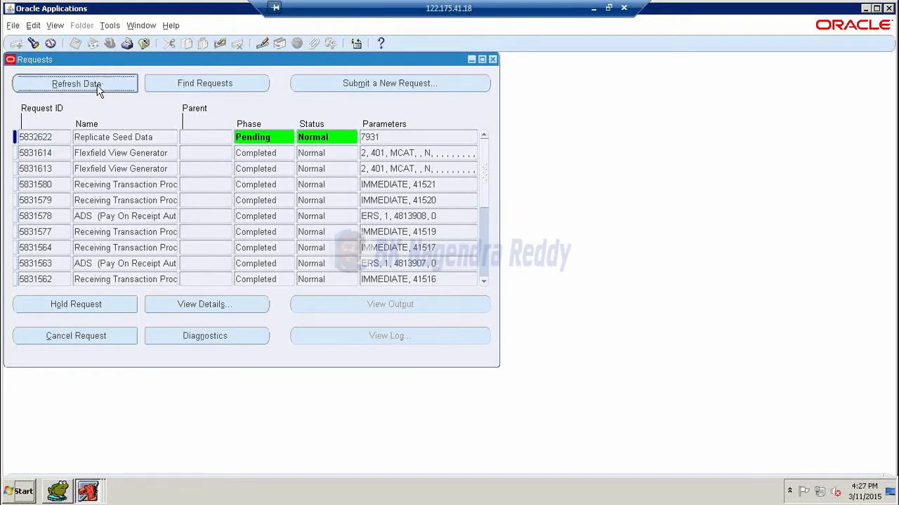
{"action": "left_click", "coordinate": [98, 91]}
{"action": "left_click", "coordinate": [98, 91]}
{"action": "left_click", "coordinate": [99, 90]}
{"action": "left_click", "coordinate": [98, 91]}
{"action": "left_click", "coordinate": [98, 90]}
{"action": "left_click", "coordinate": [99, 91]}
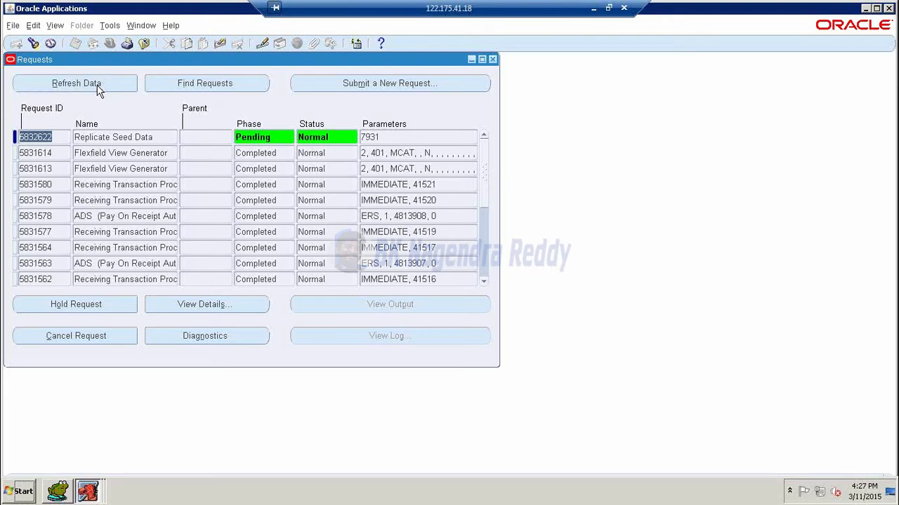
{"action": "left_click", "coordinate": [98, 91]}
{"action": "left_click", "coordinate": [98, 91]}
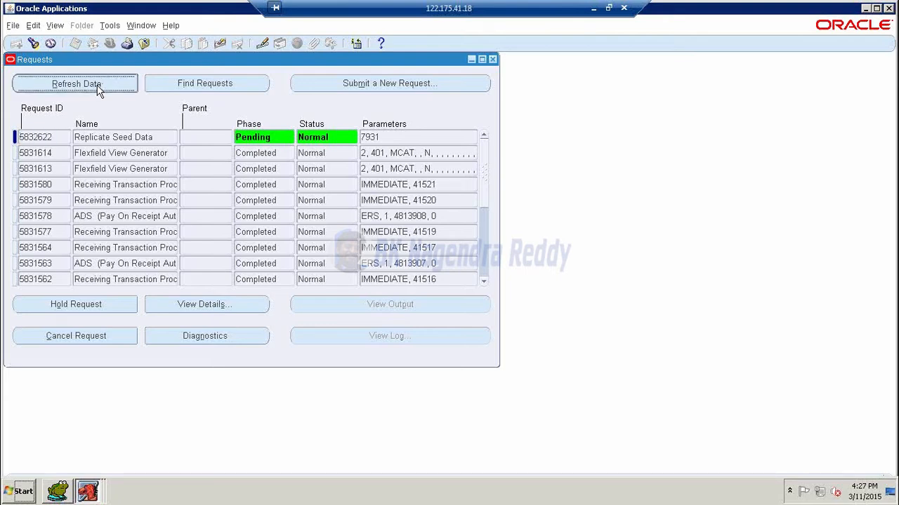
{"action": "left_click", "coordinate": [98, 91]}
{"action": "left_click", "coordinate": [98, 90]}
{"action": "left_click", "coordinate": [98, 85]}
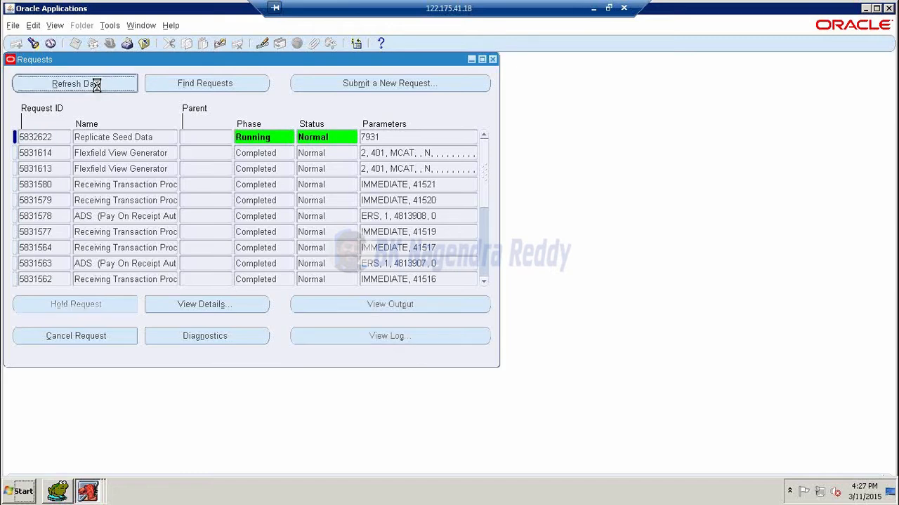
{"action": "left_click", "coordinate": [98, 86]}
{"action": "left_click", "coordinate": [97, 87]}
{"action": "left_click", "coordinate": [97, 87]}
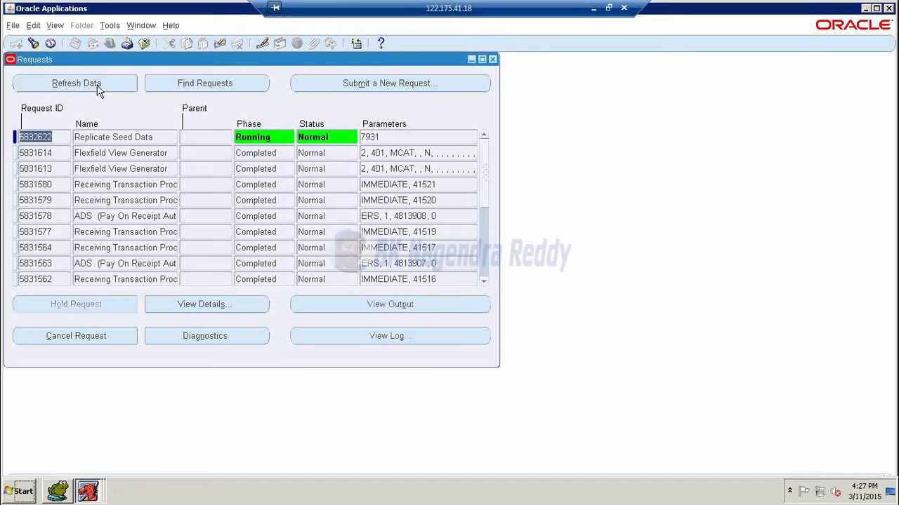
{"action": "left_click", "coordinate": [99, 90]}
{"action": "left_click", "coordinate": [99, 90]}
{"action": "left_click", "coordinate": [99, 91]}
{"action": "left_click", "coordinate": [98, 91]}
{"action": "left_click", "coordinate": [98, 91]}
{"action": "left_click", "coordinate": [98, 90]}
{"action": "left_click", "coordinate": [98, 90]}
{"action": "left_click", "coordinate": [98, 91]}
{"action": "left_click", "coordinate": [99, 90]}
{"action": "left_click", "coordinate": [98, 90]}
{"action": "left_click", "coordinate": [99, 90]}
{"action": "left_click", "coordinate": [98, 89]}
{"action": "left_click", "coordinate": [96, 88]}
{"action": "left_click", "coordinate": [97, 88]}
{"action": "left_click", "coordinate": [96, 85]}
{"action": "left_click", "coordinate": [97, 86]}
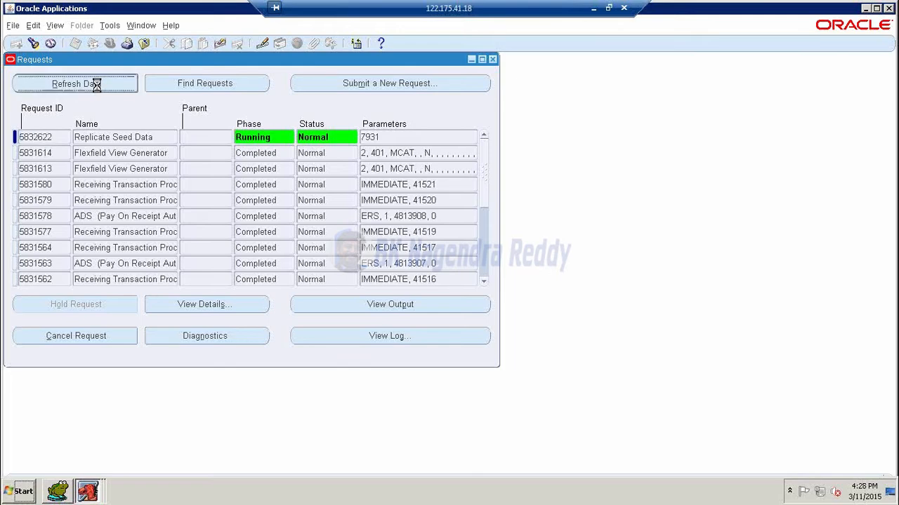
{"action": "left_click", "coordinate": [98, 89]}
{"action": "left_click", "coordinate": [99, 90]}
{"action": "left_click", "coordinate": [98, 91]}
{"action": "left_click", "coordinate": [98, 91]}
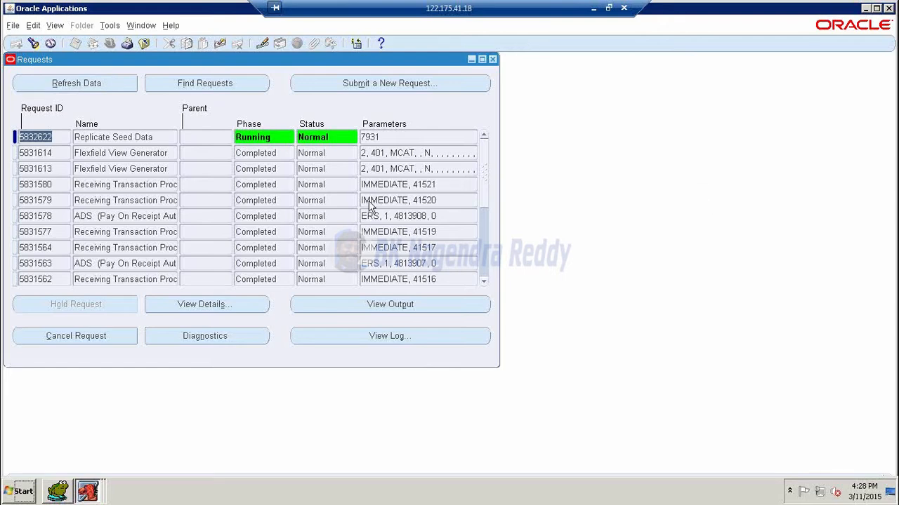
{"action": "left_click", "coordinate": [102, 85]}
{"action": "left_click", "coordinate": [102, 85]}
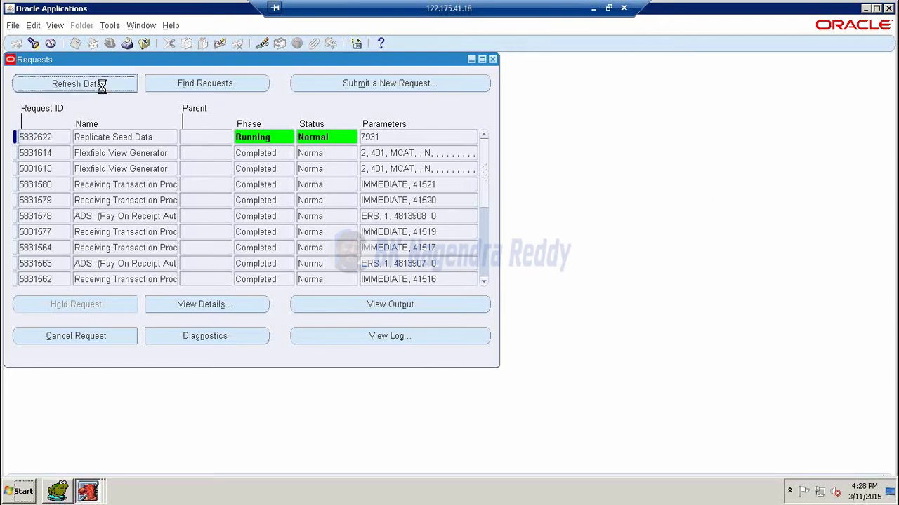
{"action": "left_click", "coordinate": [102, 85]}
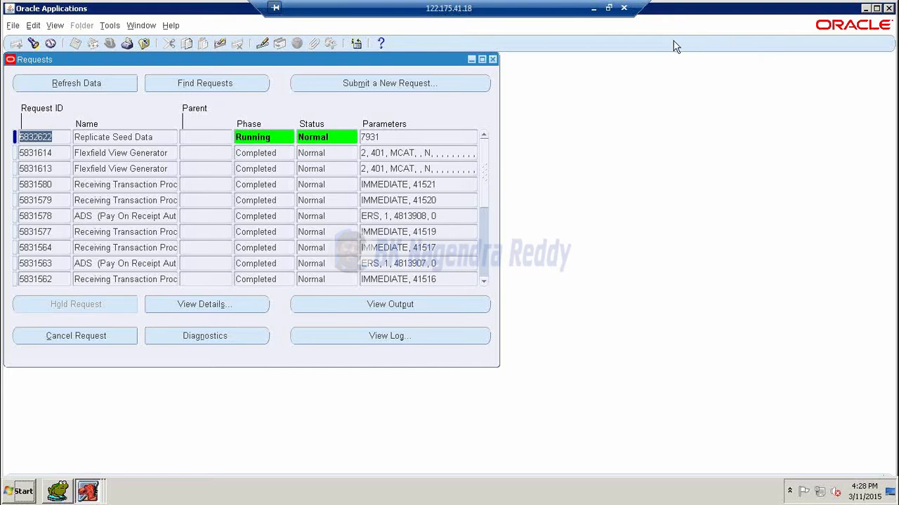
{"action": "left_click", "coordinate": [877, 8]}
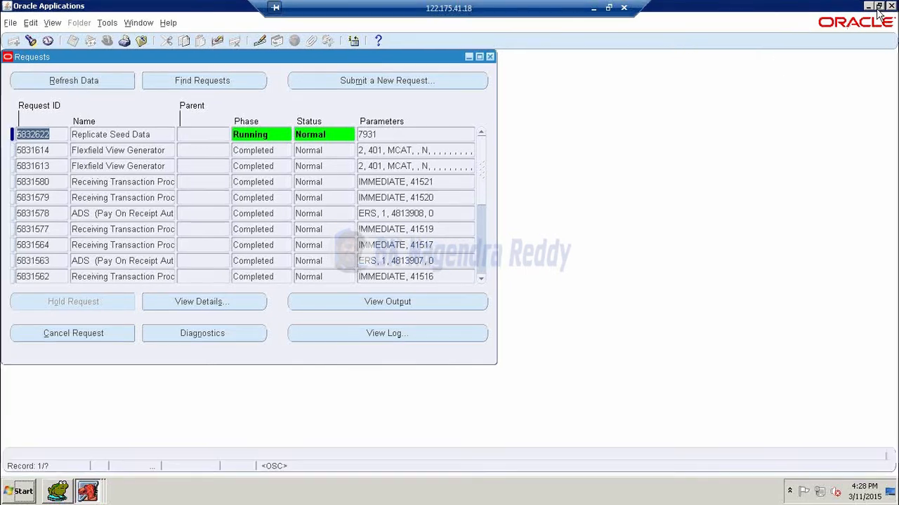
{"action": "left_click", "coordinate": [103, 85]}
{"action": "left_click", "coordinate": [102, 85]}
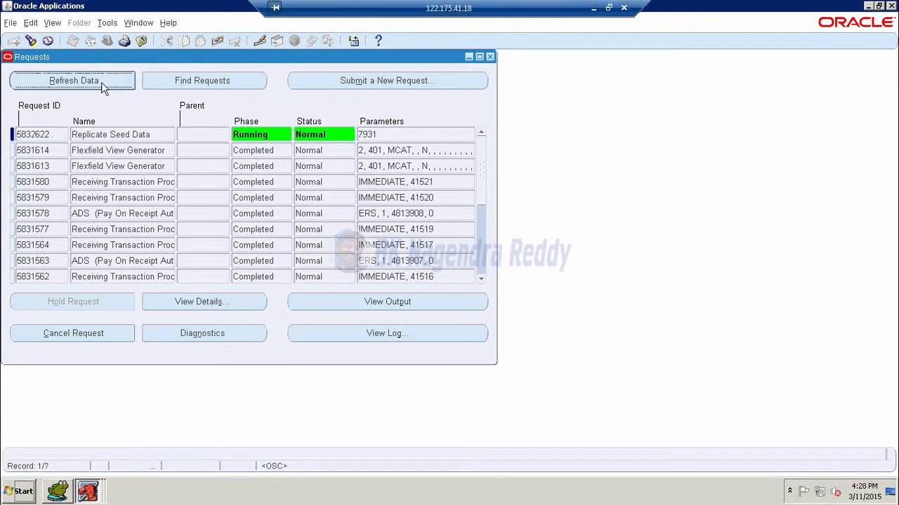
{"action": "left_click", "coordinate": [103, 85]}
{"action": "left_click", "coordinate": [102, 85]}
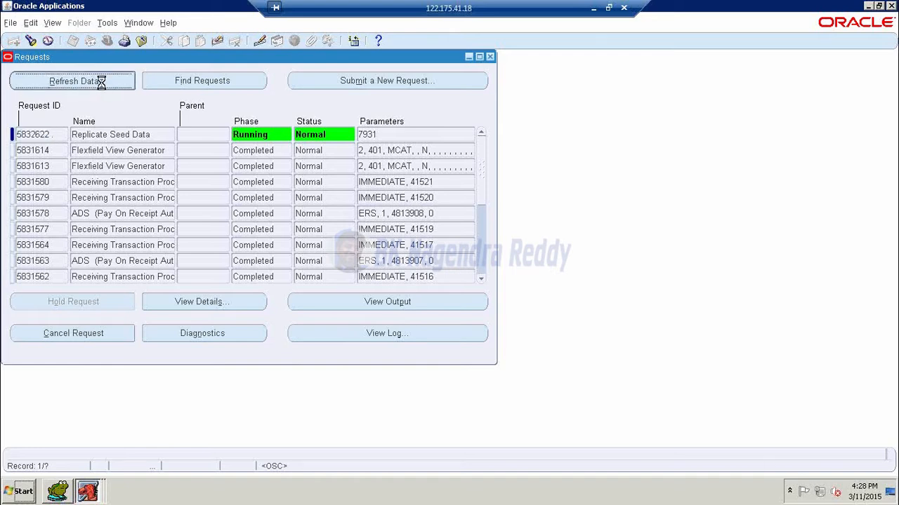
{"action": "left_click", "coordinate": [103, 85]}
{"action": "left_click", "coordinate": [102, 85]}
{"action": "left_click", "coordinate": [103, 85]}
{"action": "left_click", "coordinate": [103, 85]}
{"action": "left_click", "coordinate": [103, 85]}
{"action": "left_click", "coordinate": [103, 85]}
{"action": "left_click", "coordinate": [100, 84]}
{"action": "left_click", "coordinate": [100, 84]}
{"action": "left_click", "coordinate": [100, 84]}
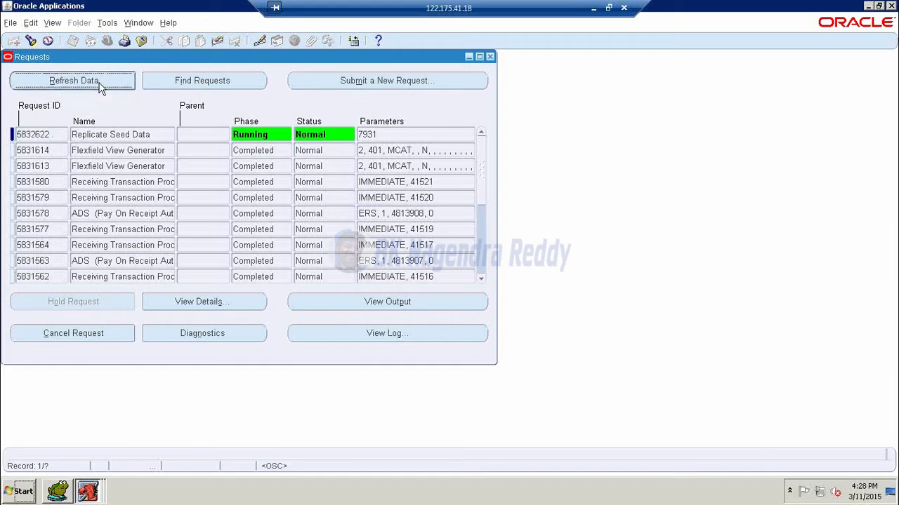
{"action": "left_click", "coordinate": [99, 83]}
{"action": "left_click", "coordinate": [99, 83]}
{"action": "left_click", "coordinate": [101, 84]}
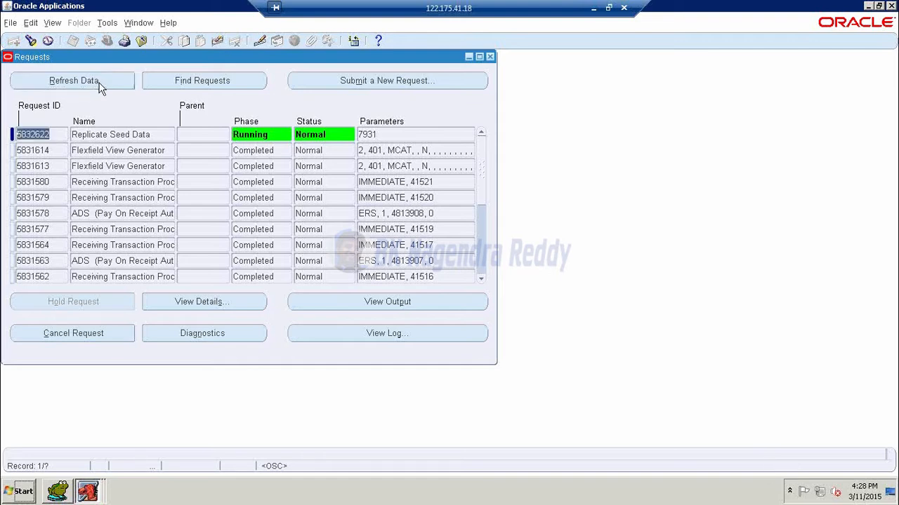
{"action": "left_click", "coordinate": [99, 84]}
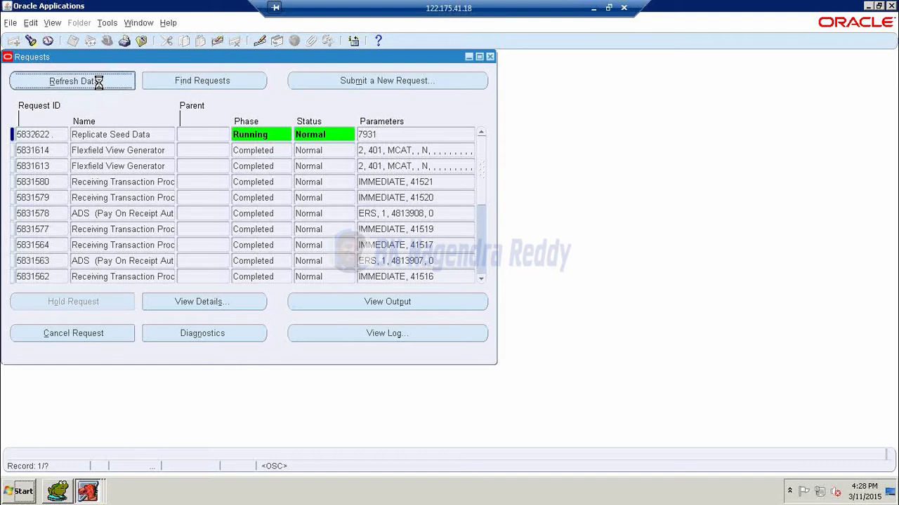
{"action": "left_click", "coordinate": [99, 84]}
{"action": "left_click", "coordinate": [99, 84]}
{"action": "left_click", "coordinate": [99, 84]}
{"action": "left_click", "coordinate": [99, 83]}
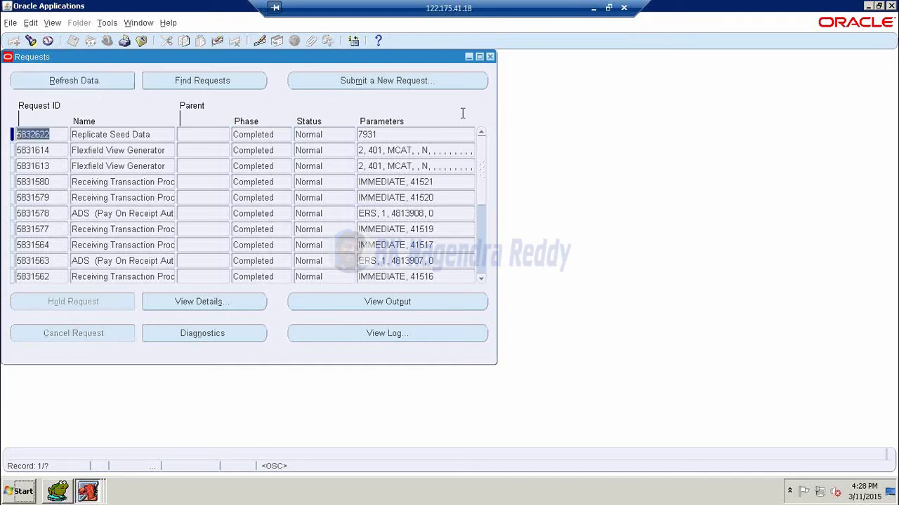
- Close the Requests window and switch to JPP9 PO Responsibility
{"action": "left_click", "coordinate": [491, 57]}
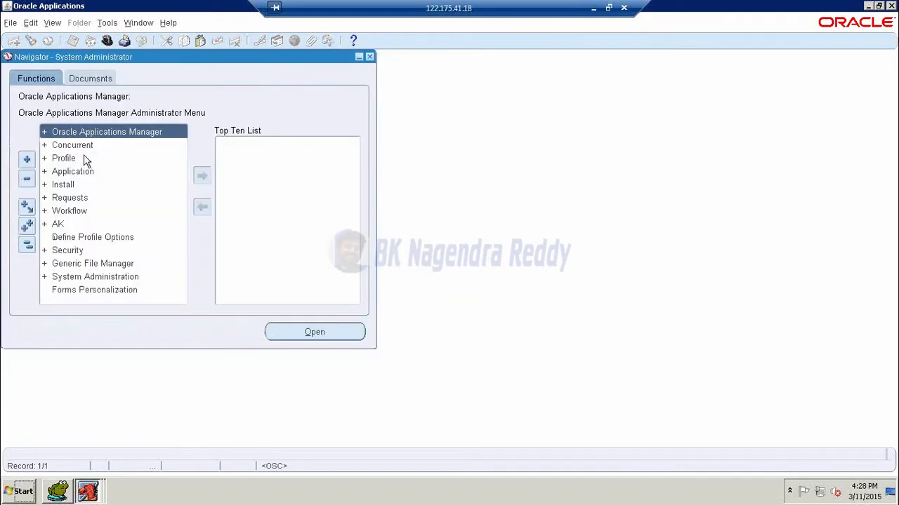
{"action": "left_click", "coordinate": [107, 42]}
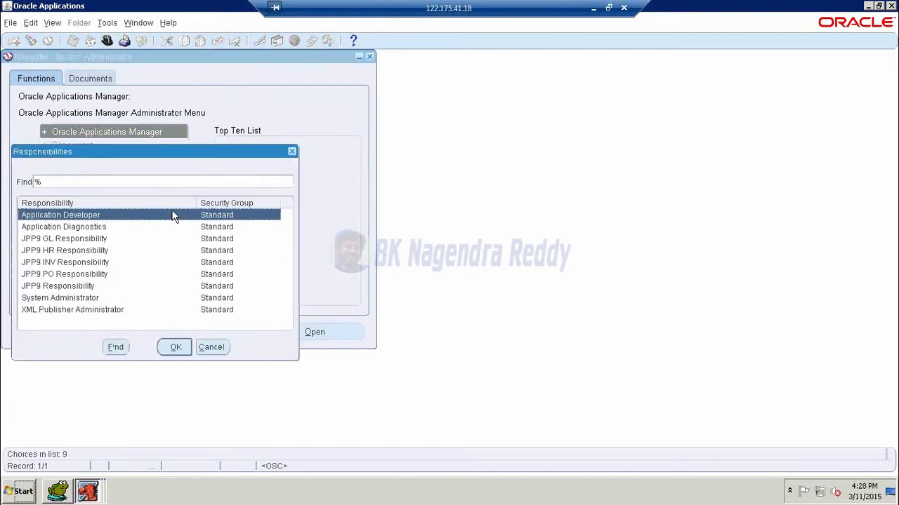
{"action": "left_click", "coordinate": [59, 274]}
{"action": "left_click", "coordinate": [175, 347]}
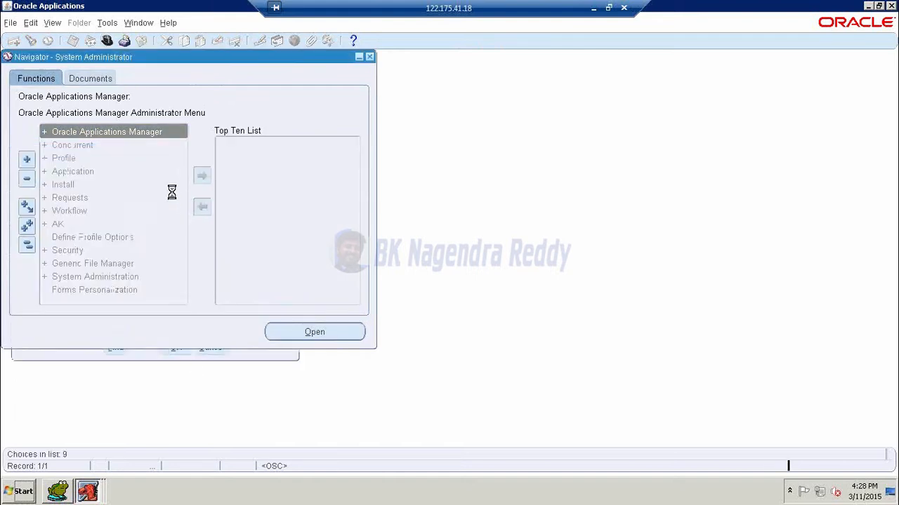
- Open Setup > Organizations > Purchasing Options, showing Manual, Alphanumeric document numbering
{"action": "scroll", "coordinate": [184, 254], "scroll_direction": "down", "scroll_amount": 2}
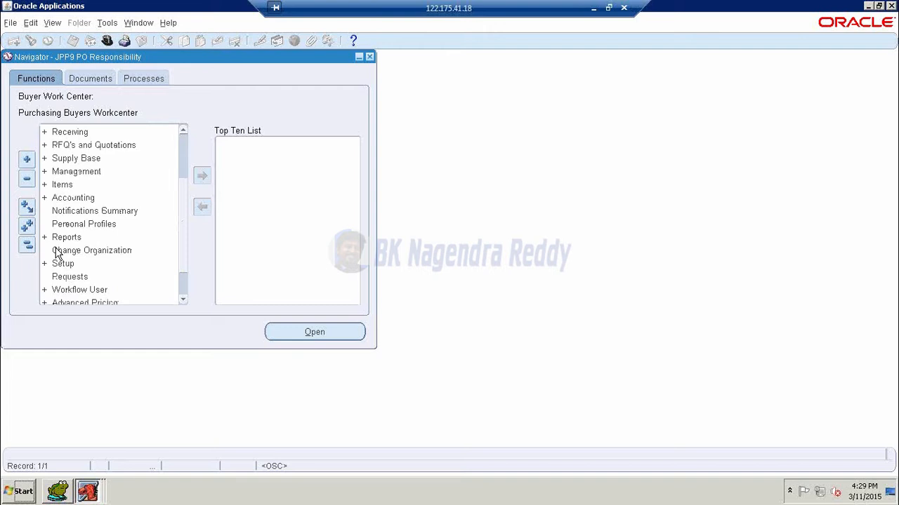
{"action": "double_click", "coordinate": [63, 265]}
{"action": "left_click", "coordinate": [90, 249]}
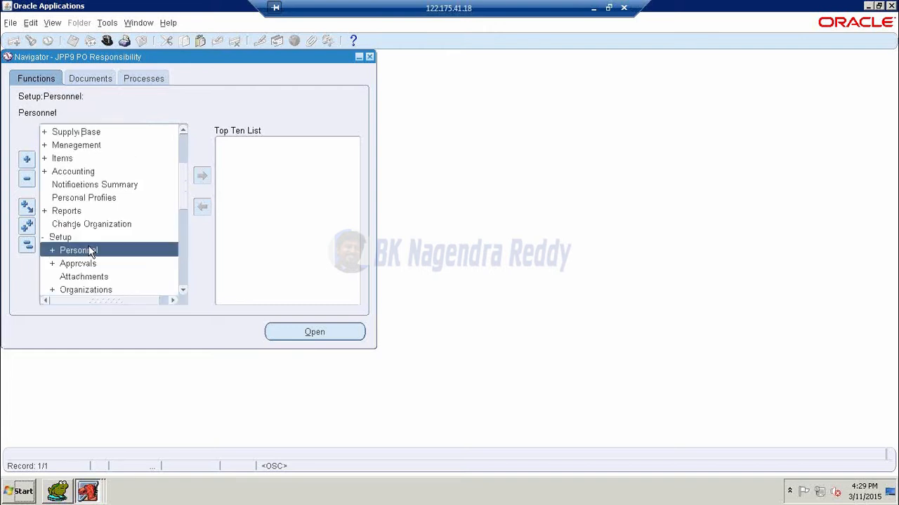
{"action": "scroll", "coordinate": [88, 252], "scroll_direction": "down", "scroll_amount": 1}
{"action": "double_click", "coordinate": [86, 250]}
{"action": "scroll", "coordinate": [134, 252], "scroll_direction": "down", "scroll_amount": 2}
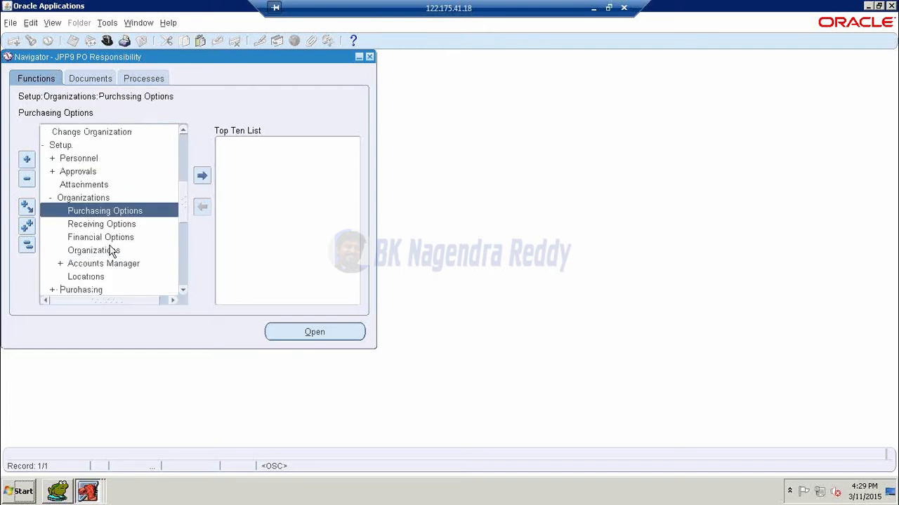
{"action": "double_click", "coordinate": [119, 212]}
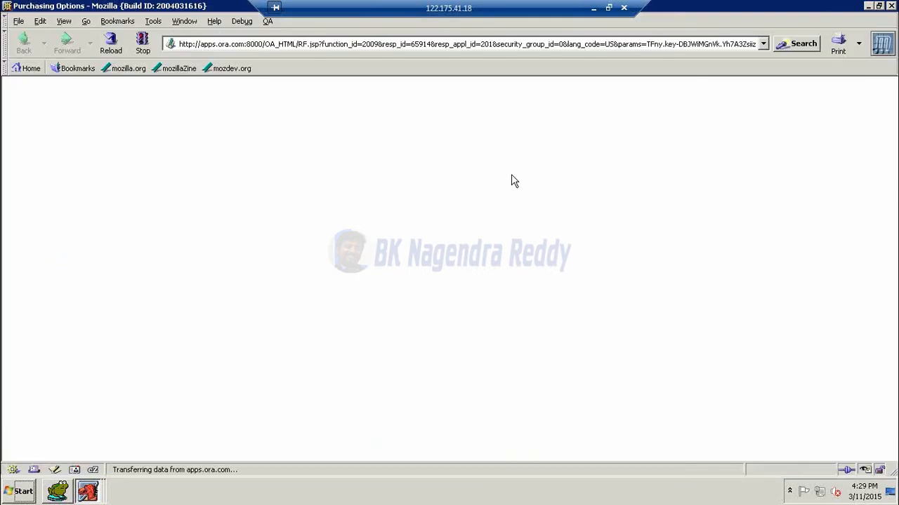
{"action": "scroll", "coordinate": [557, 207], "scroll_direction": "down", "scroll_amount": 5}
- Set RFQ and Quotation numbering to Automatic, with next number 1
{"action": "scroll", "coordinate": [557, 207], "scroll_direction": "down", "scroll_amount": 2}
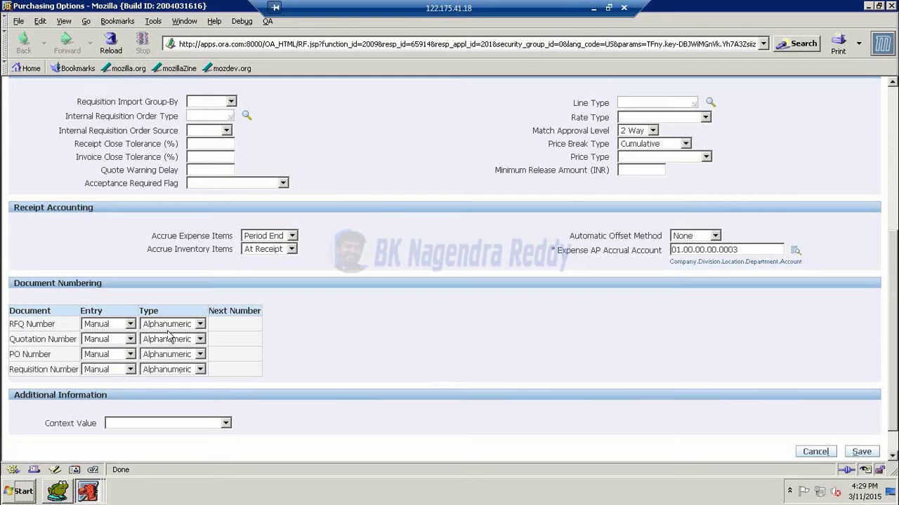
{"action": "left_click", "coordinate": [130, 326]}
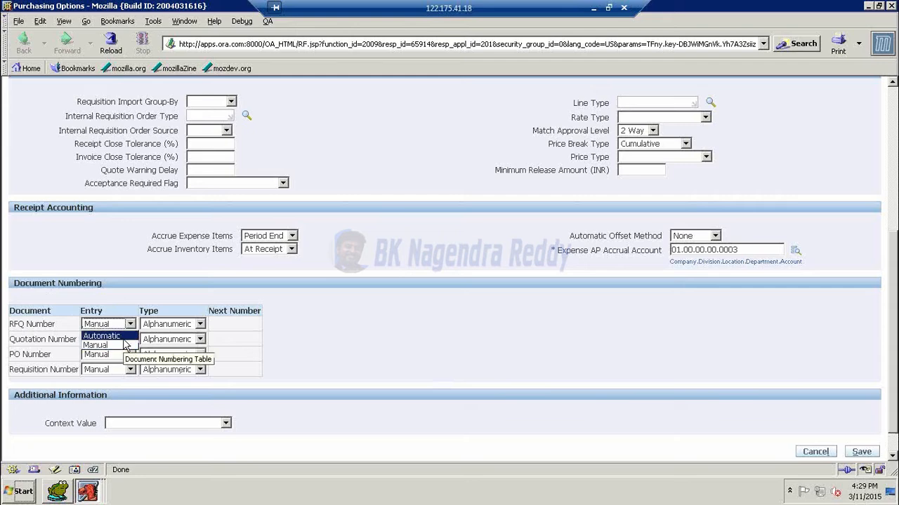
{"action": "left_click", "coordinate": [124, 338]}
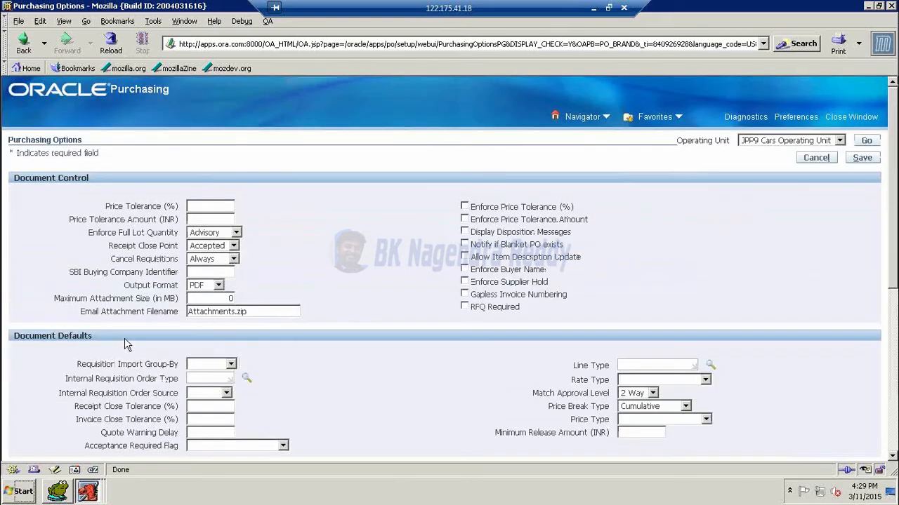
{"action": "scroll", "coordinate": [410, 327], "scroll_direction": "down", "scroll_amount": 4}
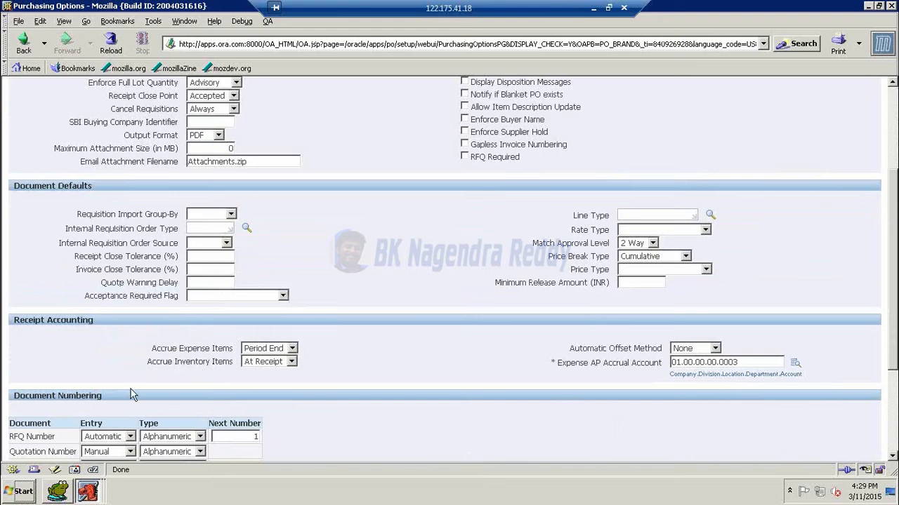
{"action": "scroll", "coordinate": [384, 331], "scroll_direction": "down", "scroll_amount": 2}
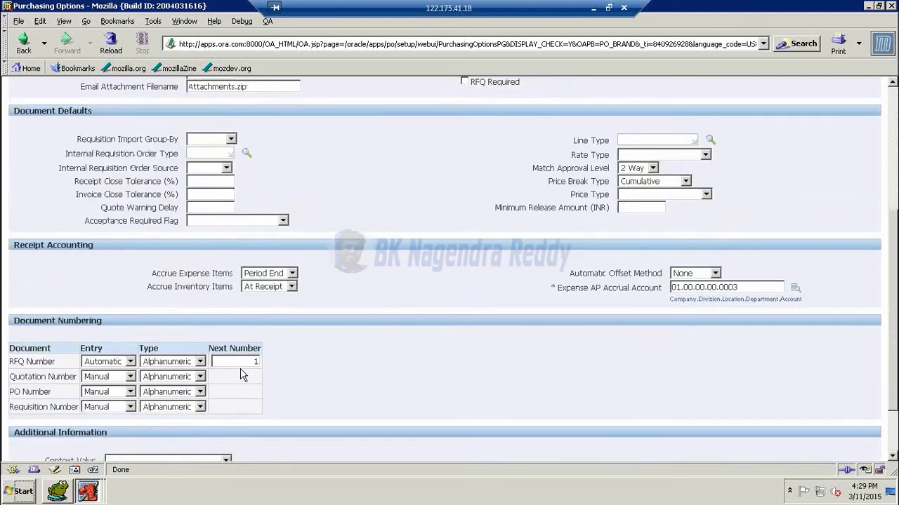
{"action": "scroll", "coordinate": [254, 365], "scroll_direction": "down", "scroll_amount": 2}
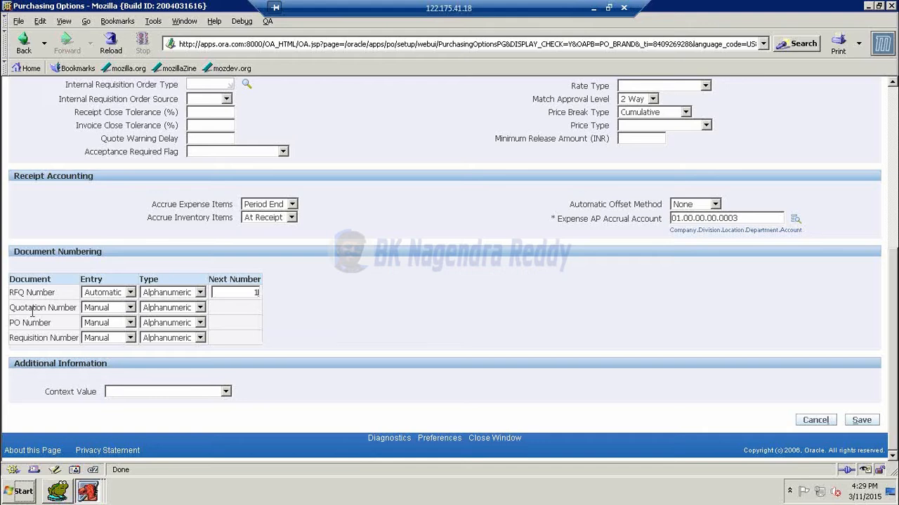
{"action": "left_click", "coordinate": [130, 308]}
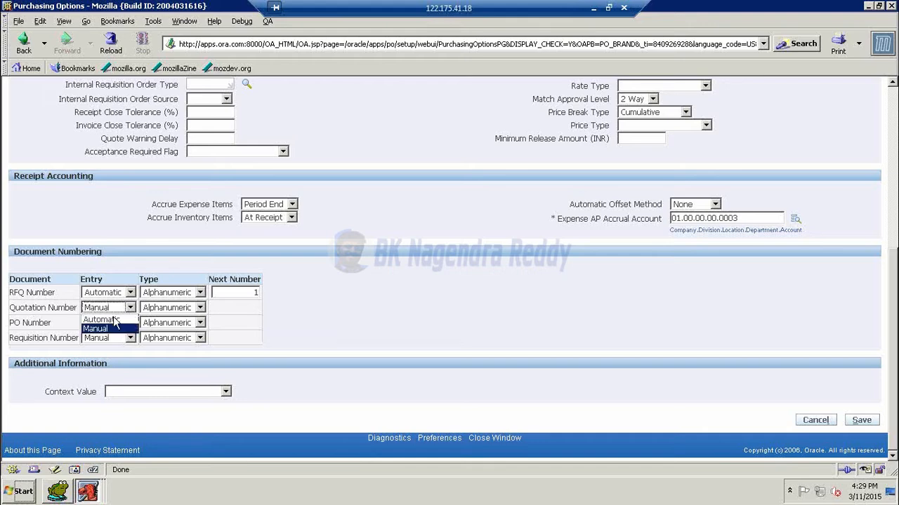
{"action": "left_click", "coordinate": [110, 320]}
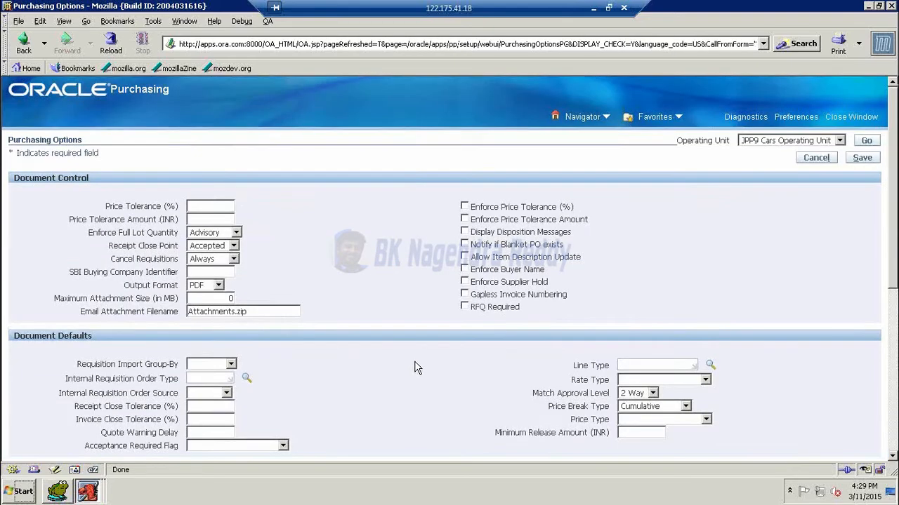
{"action": "scroll", "coordinate": [379, 368], "scroll_direction": "down", "scroll_amount": 5}
{"action": "scroll", "coordinate": [337, 374], "scroll_direction": "down", "scroll_amount": 2}
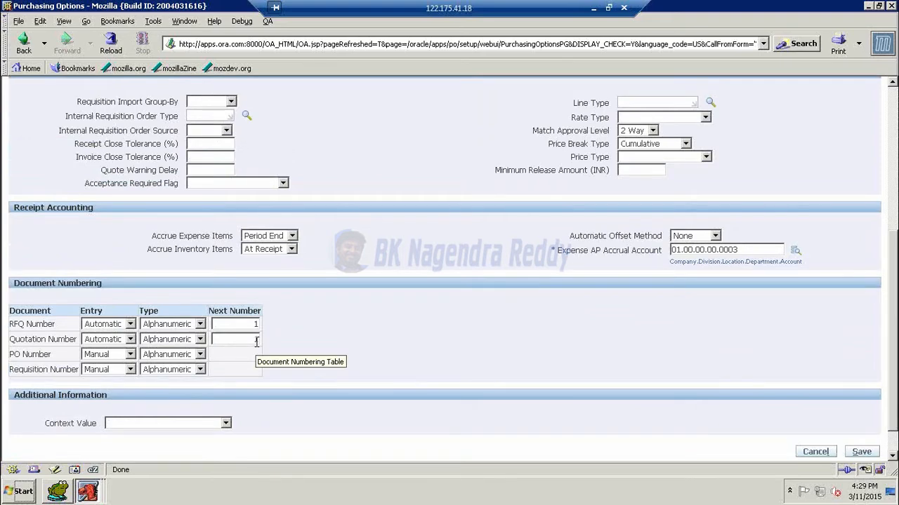
{"action": "left_click", "coordinate": [257, 342]}
{"action": "type", "text": "1"}
- Set PO and Requisition numbering to Automatic as well
{"action": "left_click", "coordinate": [130, 354]}
{"action": "left_click", "coordinate": [106, 367]}
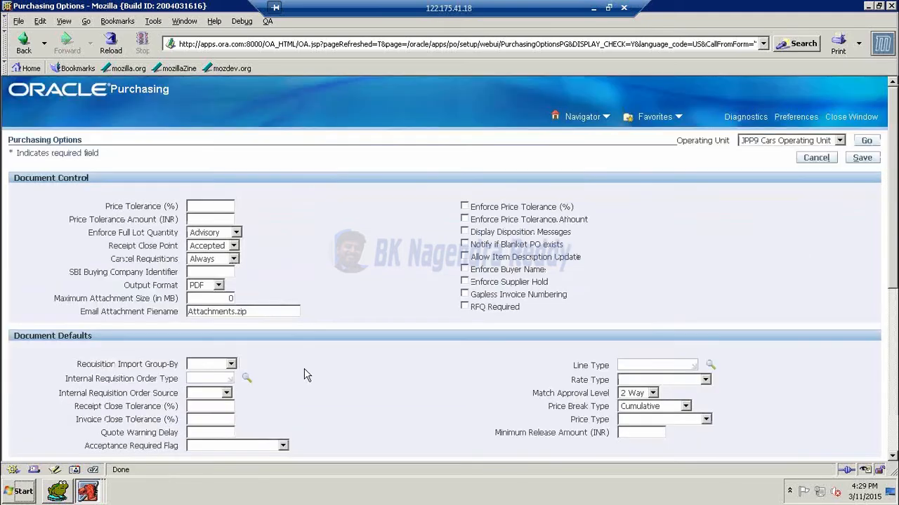
{"action": "scroll", "coordinate": [304, 376], "scroll_direction": "down", "scroll_amount": 8}
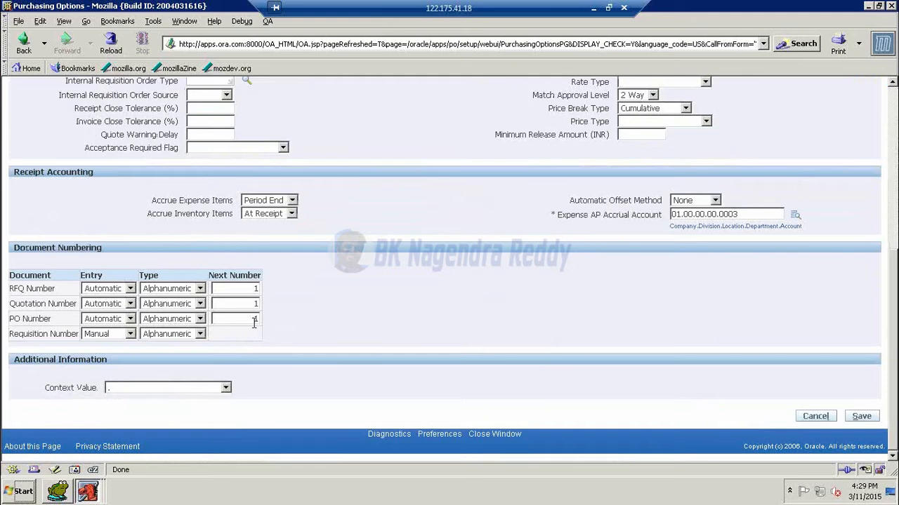
{"action": "left_click", "coordinate": [130, 335]}
{"action": "left_click", "coordinate": [111, 355]}
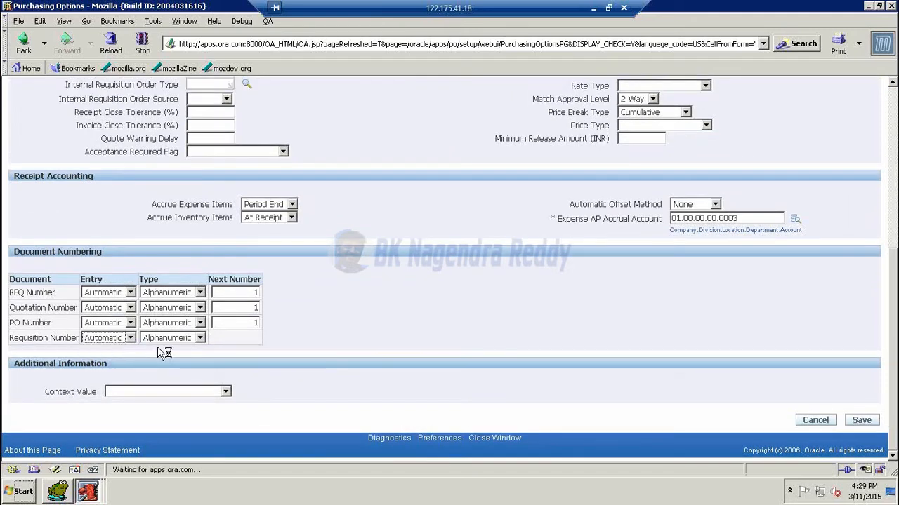
{"action": "scroll", "coordinate": [370, 365], "scroll_direction": "down", "scroll_amount": 8}
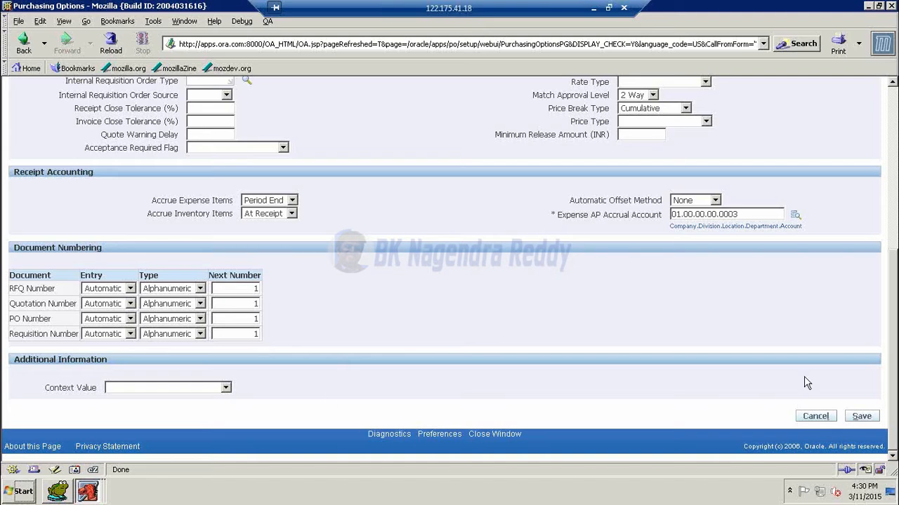
{"action": "scroll", "coordinate": [831, 358], "scroll_direction": "up", "scroll_amount": 6}
{"action": "scroll", "coordinate": [833, 232], "scroll_direction": "up", "scroll_amount": 2}
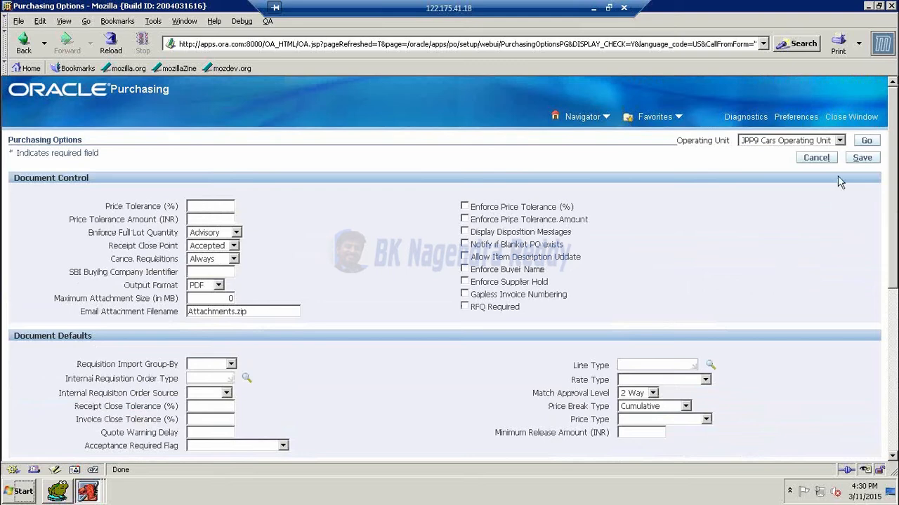
- Save the Purchasing Options, close its window, and collapse Setup in the Navigator
{"action": "left_click", "coordinate": [861, 157]}
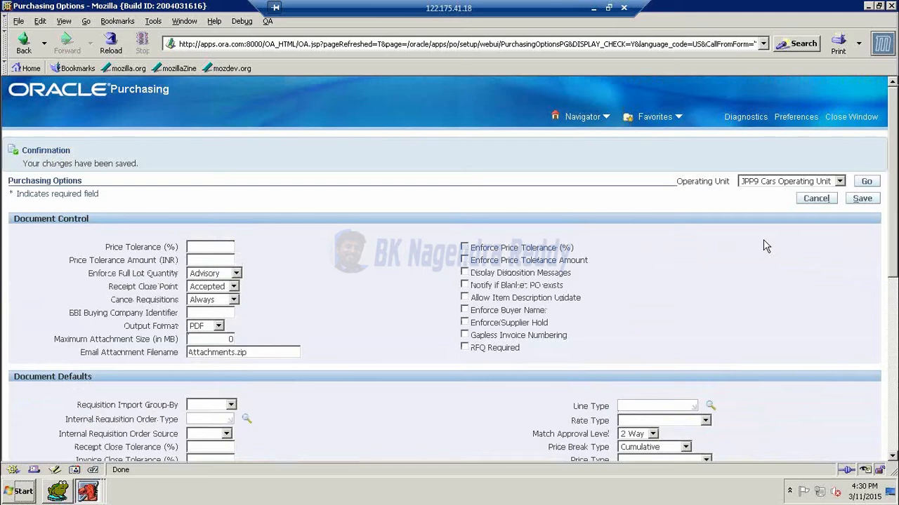
{"action": "left_click", "coordinate": [893, 7]}
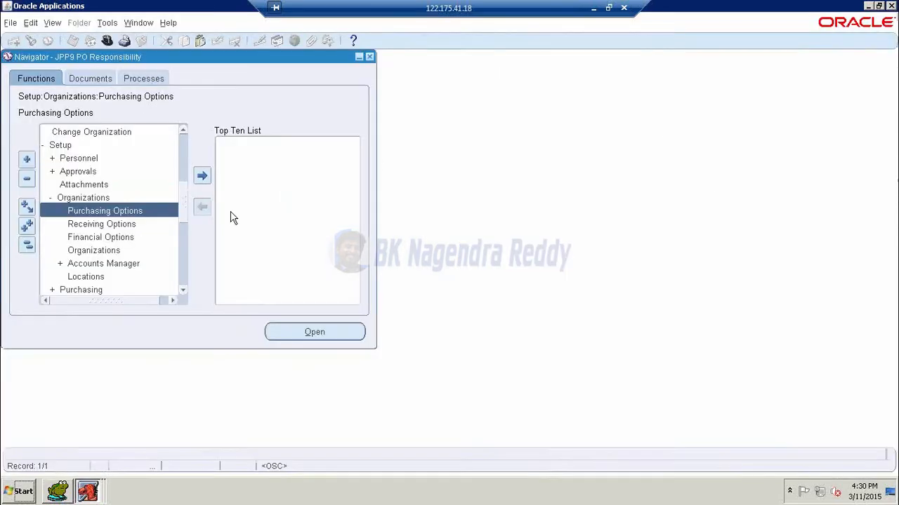
{"action": "left_click", "coordinate": [59, 148]}
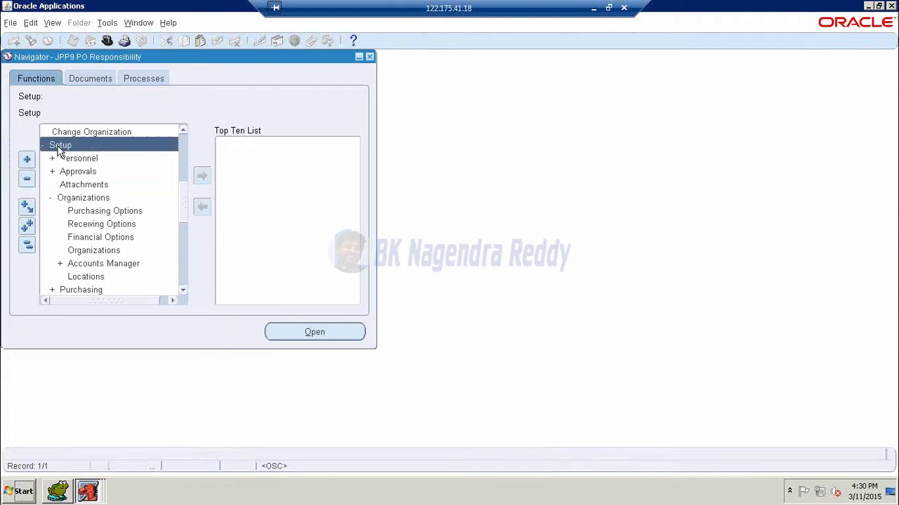
{"action": "double_click", "coordinate": [59, 148]}
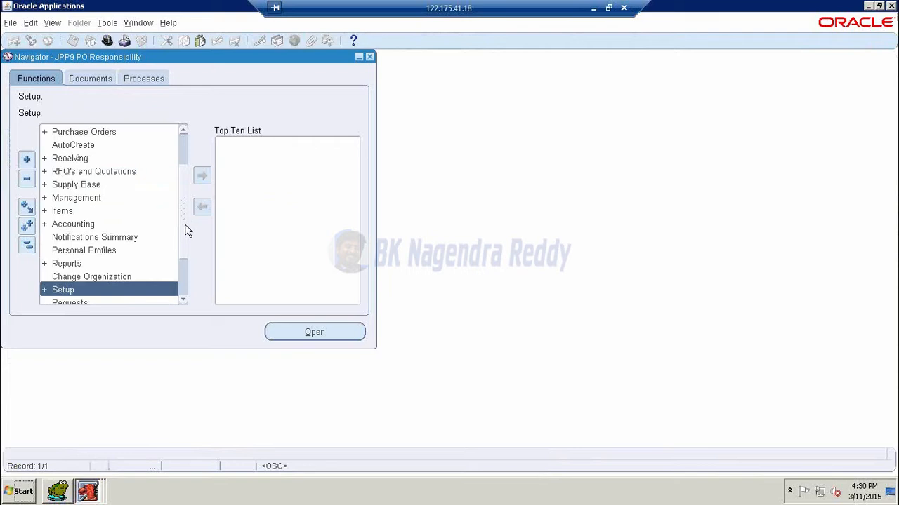
- Expand Setup > Financials > Accounting in the Navigator
{"action": "scroll", "coordinate": [186, 232], "scroll_direction": "down", "scroll_amount": 3}
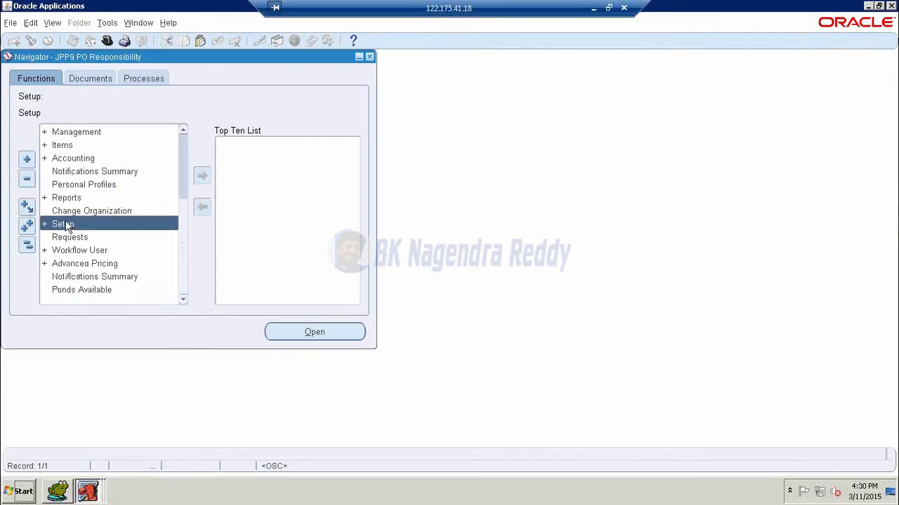
{"action": "double_click", "coordinate": [66, 226]}
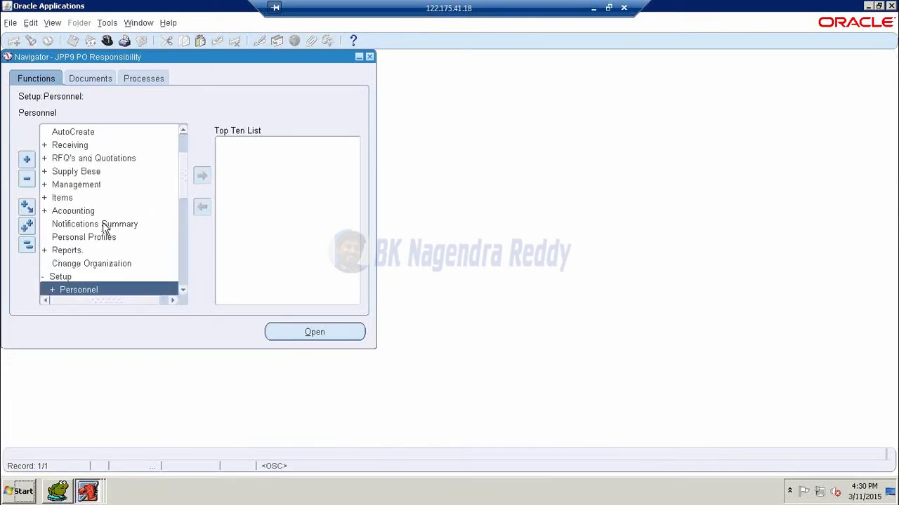
{"action": "scroll", "coordinate": [104, 226], "scroll_direction": "down", "scroll_amount": 4}
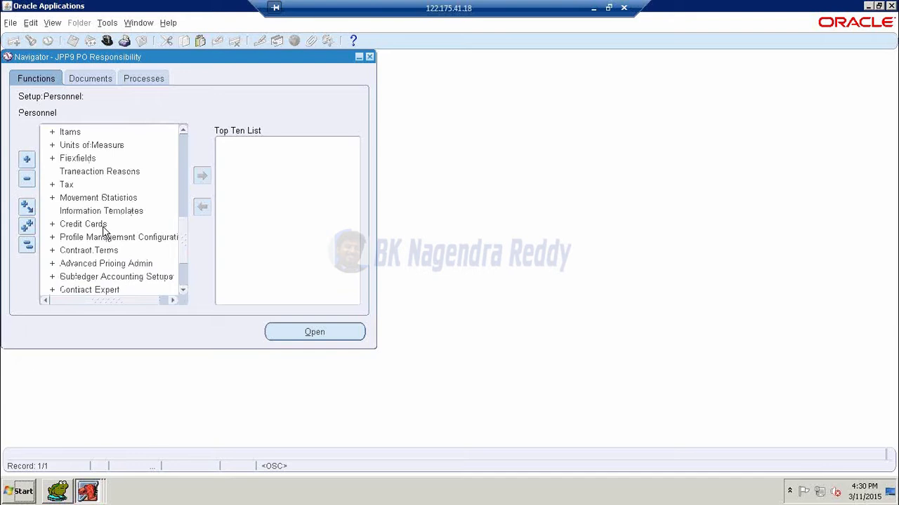
{"action": "scroll", "coordinate": [105, 230], "scroll_direction": "down", "scroll_amount": 2}
{"action": "scroll", "coordinate": [96, 252], "scroll_direction": "up", "scroll_amount": 4}
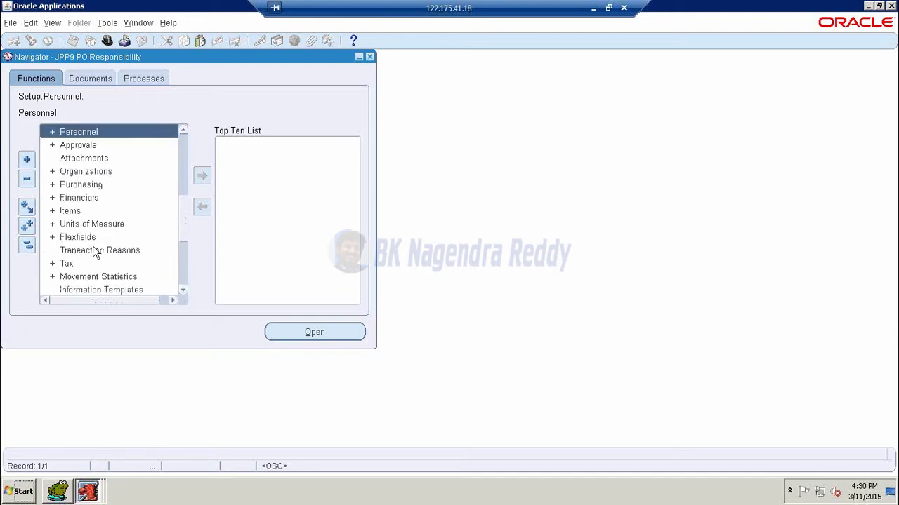
{"action": "double_click", "coordinate": [67, 198]}
{"action": "scroll", "coordinate": [105, 236], "scroll_direction": "down", "scroll_amount": 1}
{"action": "scroll", "coordinate": [107, 238], "scroll_direction": "down", "scroll_amount": 2}
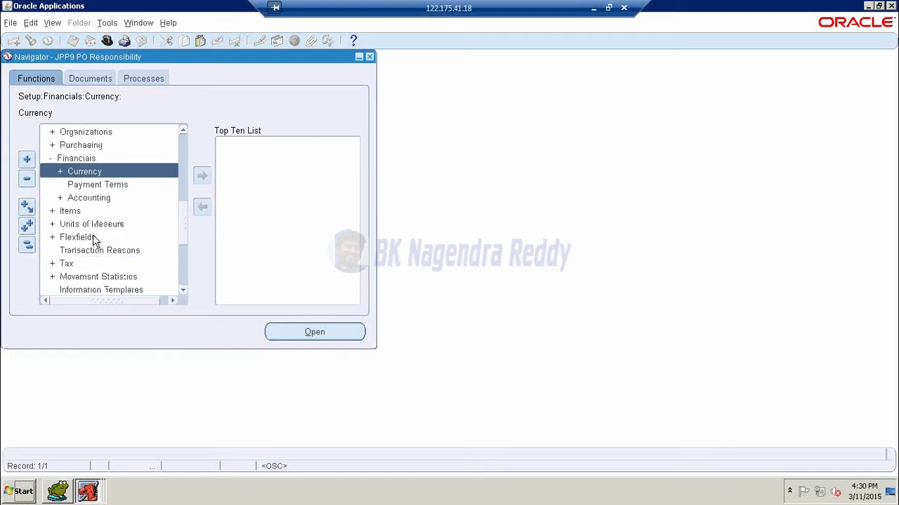
{"action": "double_click", "coordinate": [89, 198]}
- List the JPP9 Ledger periods in Open and Close Periods (latest open Nov-15), then close it
{"action": "scroll", "coordinate": [130, 221], "scroll_direction": "down", "scroll_amount": 2}
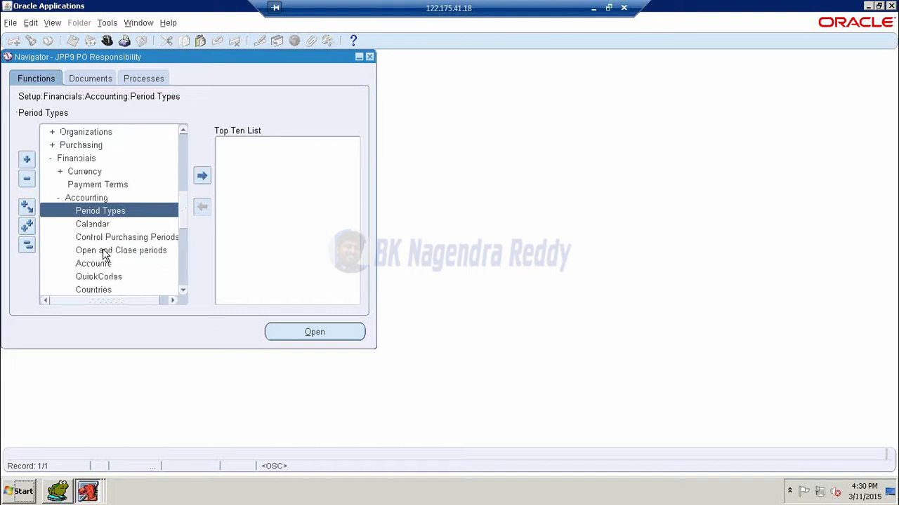
{"action": "double_click", "coordinate": [102, 252]}
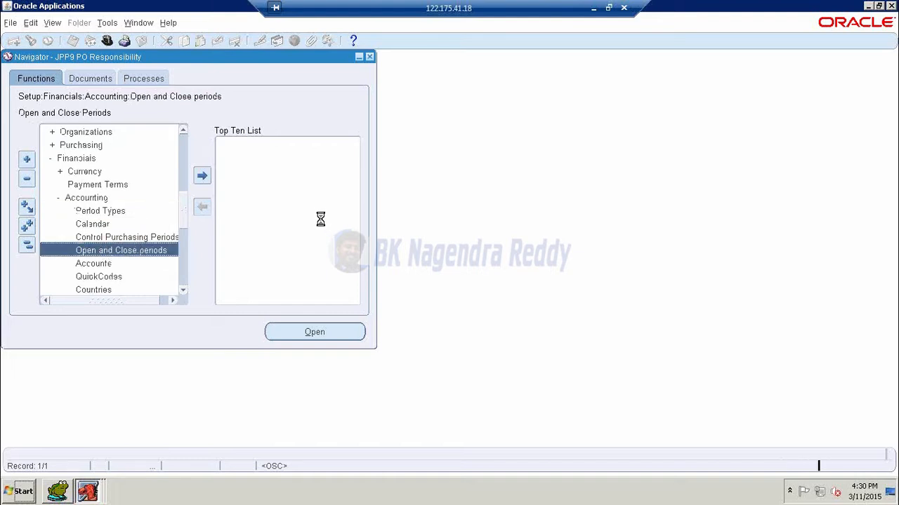
{"action": "left_click", "coordinate": [343, 270]}
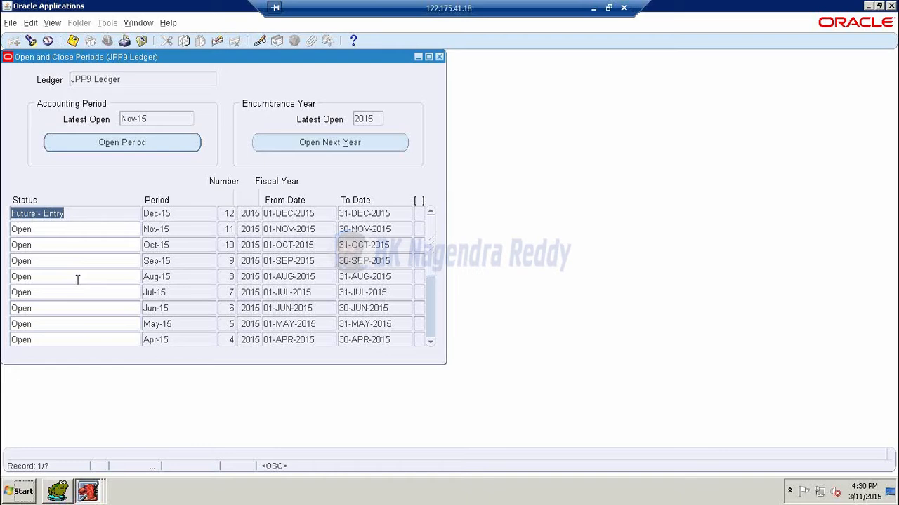
{"action": "left_click", "coordinate": [439, 57]}
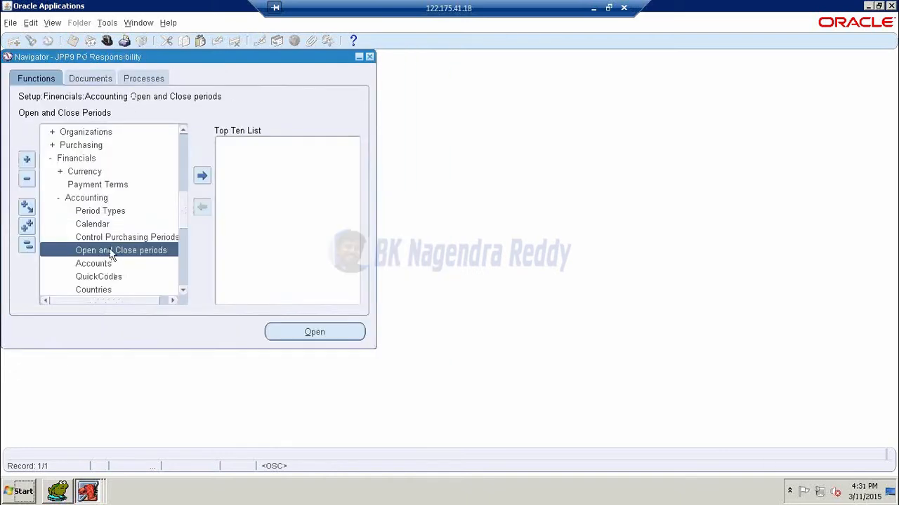
{"action": "double_click", "coordinate": [97, 239]}
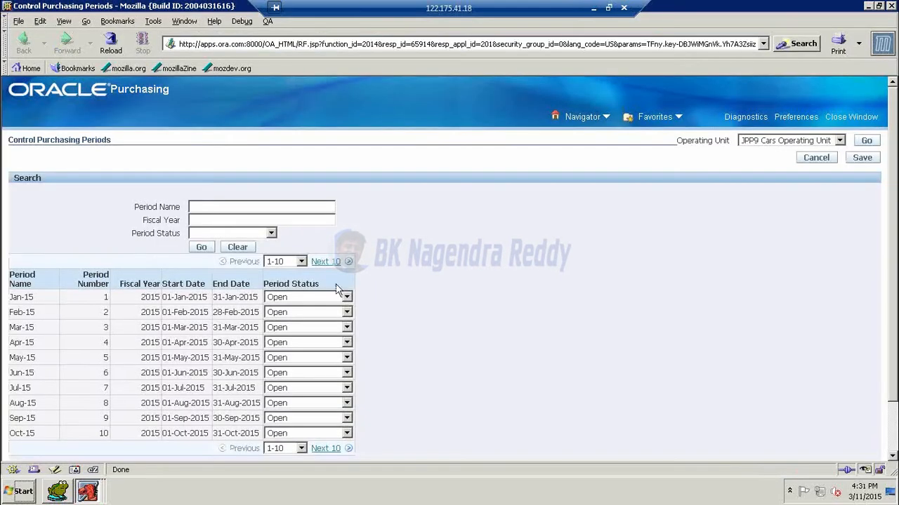
{"action": "scroll", "coordinate": [451, 340], "scroll_direction": "down", "scroll_amount": 3}
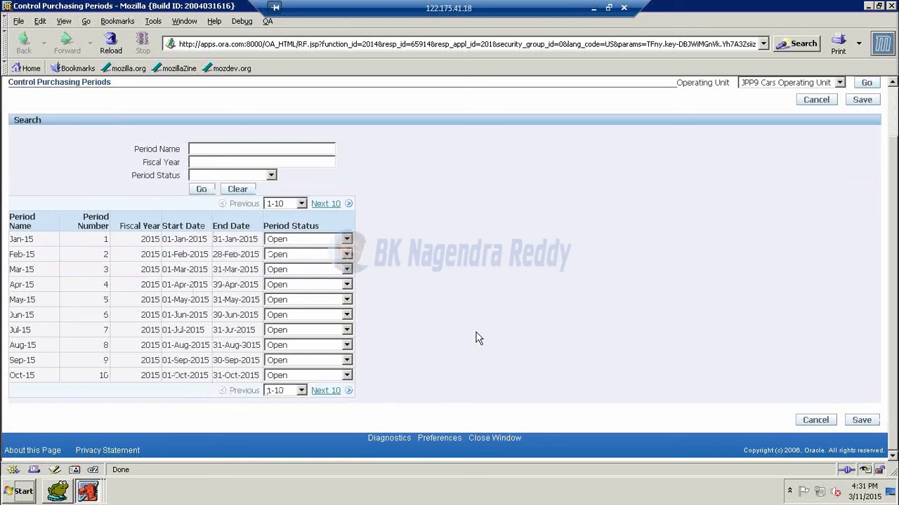
{"action": "left_click", "coordinate": [890, 5]}
{"action": "scroll", "coordinate": [50, 188], "scroll_direction": "up", "scroll_amount": 2}
{"action": "scroll", "coordinate": [49, 188], "scroll_direction": "up", "scroll_amount": 2}
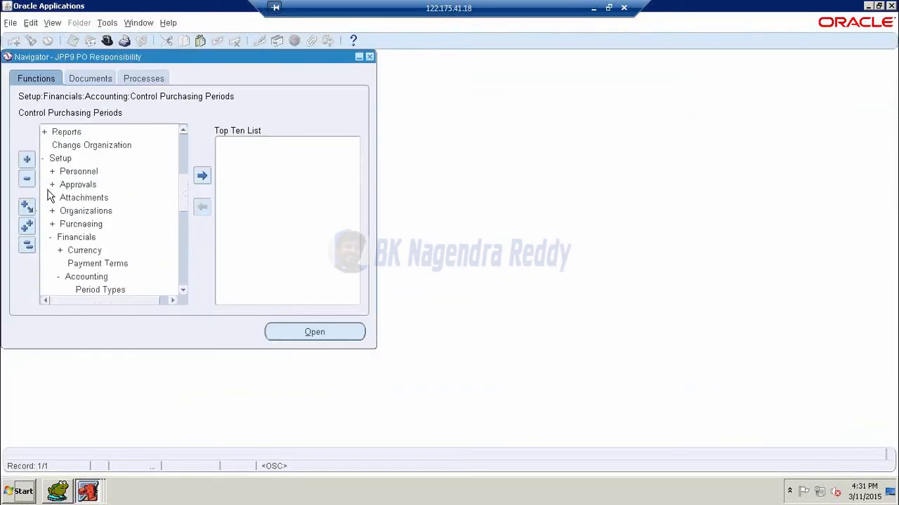
- Collapse Setup, cancel Item Search's Organizations list, and start a new requisition under Requisitions
{"action": "double_click", "coordinate": [56, 154]}
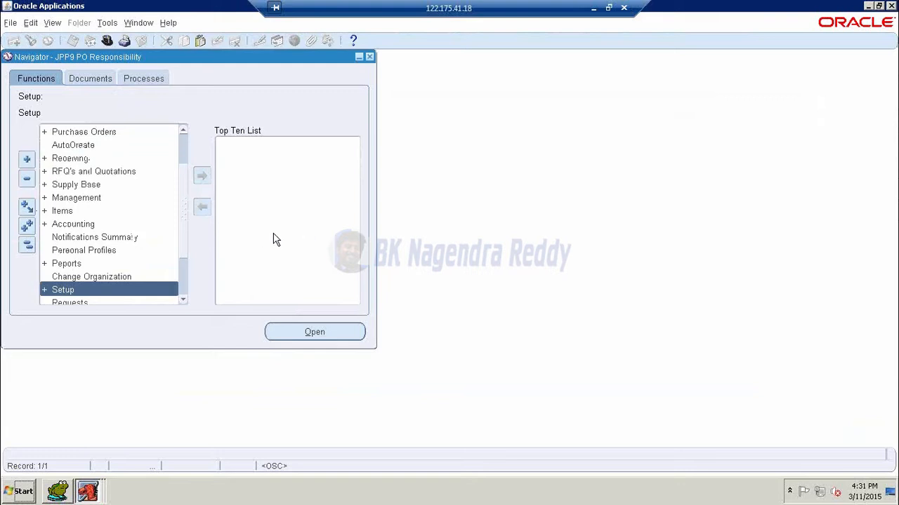
{"action": "scroll", "coordinate": [166, 235], "scroll_direction": "up", "scroll_amount": 1}
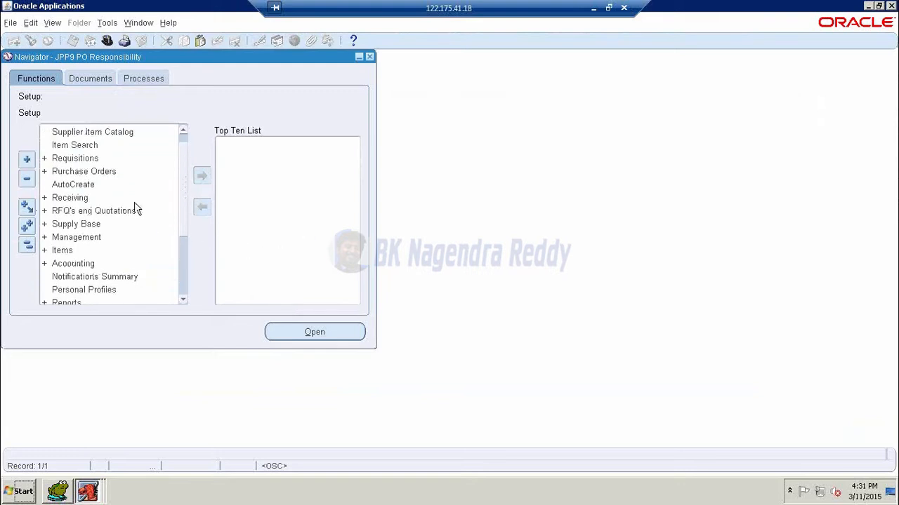
{"action": "scroll", "coordinate": [76, 164], "scroll_direction": "up", "scroll_amount": 1}
{"action": "double_click", "coordinate": [76, 166]}
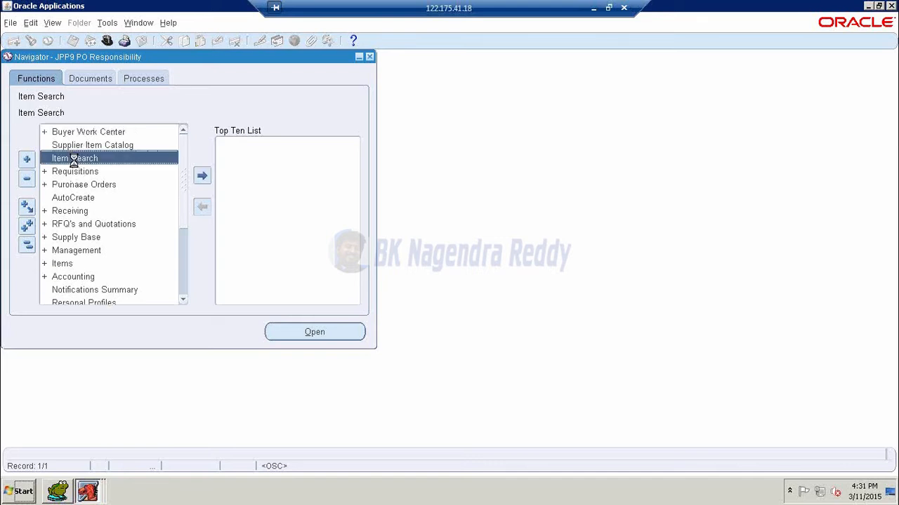
{"action": "left_click", "coordinate": [216, 349]}
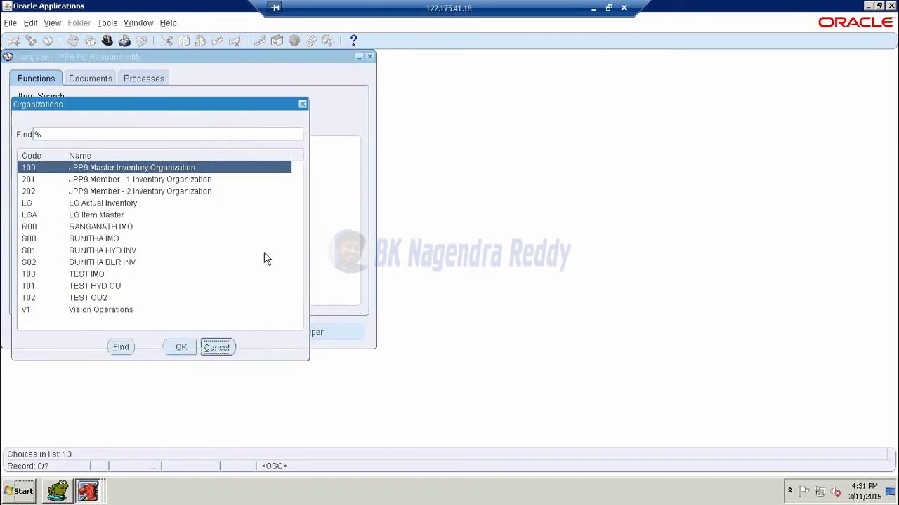
{"action": "double_click", "coordinate": [77, 174]}
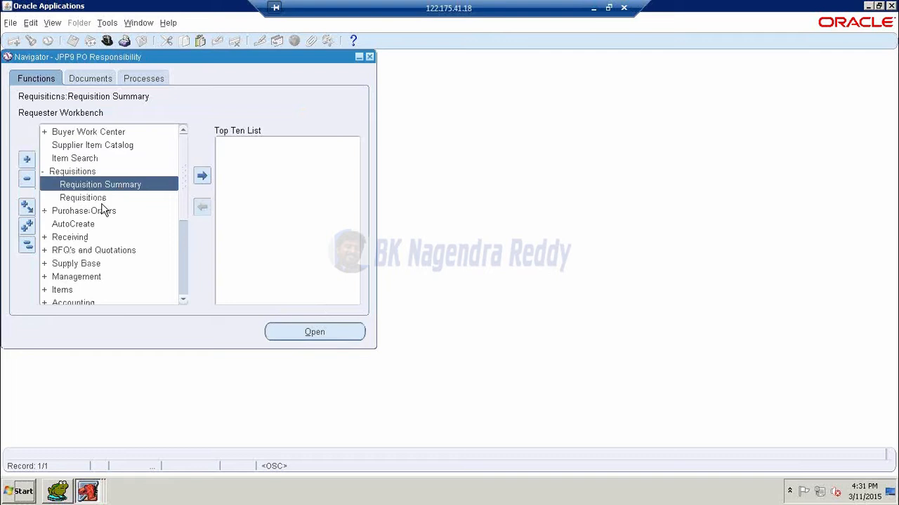
{"action": "double_click", "coordinate": [100, 197]}
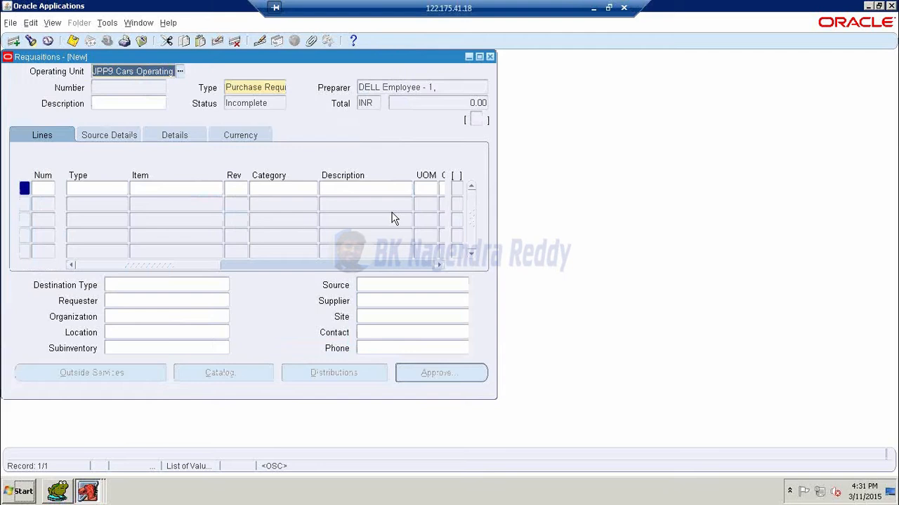
- Check the Operating Unit field, then close the blank requisition
{"action": "left_click", "coordinate": [144, 70]}
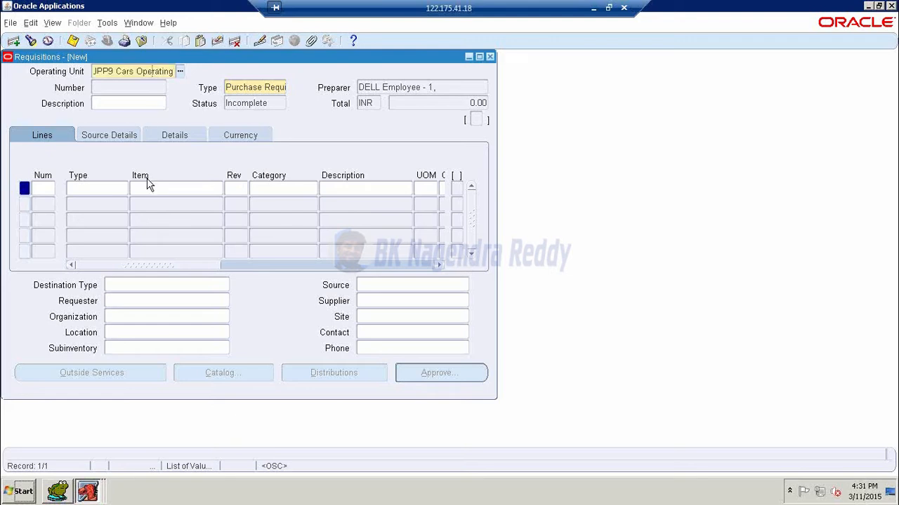
{"action": "left_click", "coordinate": [490, 56]}
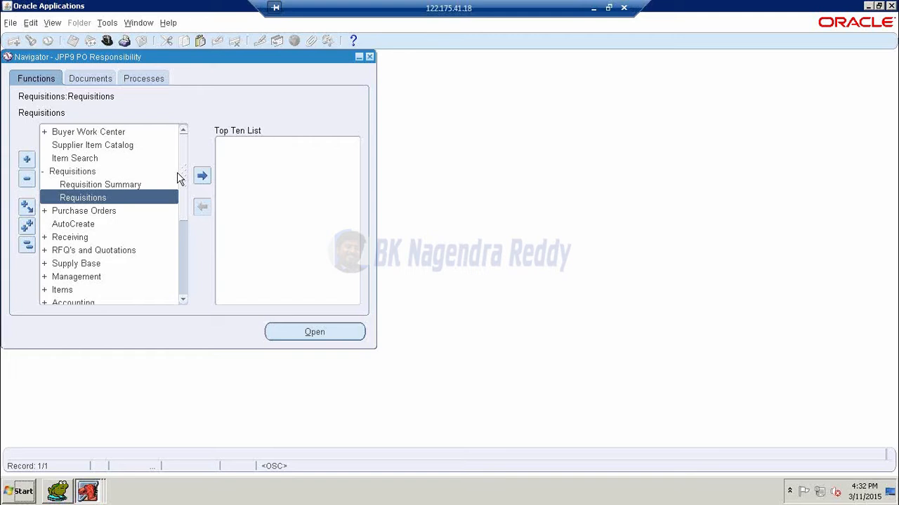
- Collapse Requisitions and expand Setup > Approvals to browse the approval functions
{"action": "double_click", "coordinate": [63, 172]}
{"action": "scroll", "coordinate": [99, 156], "scroll_direction": "down", "scroll_amount": 3}
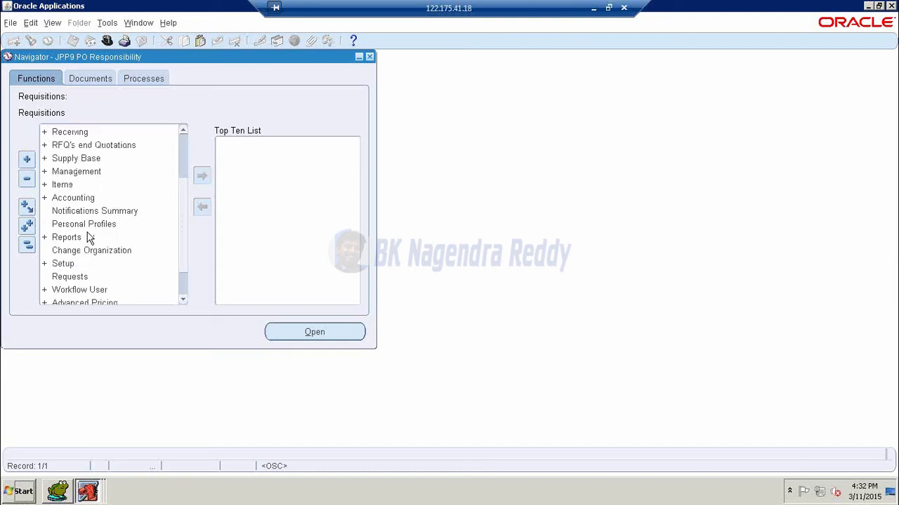
{"action": "double_click", "coordinate": [63, 225]}
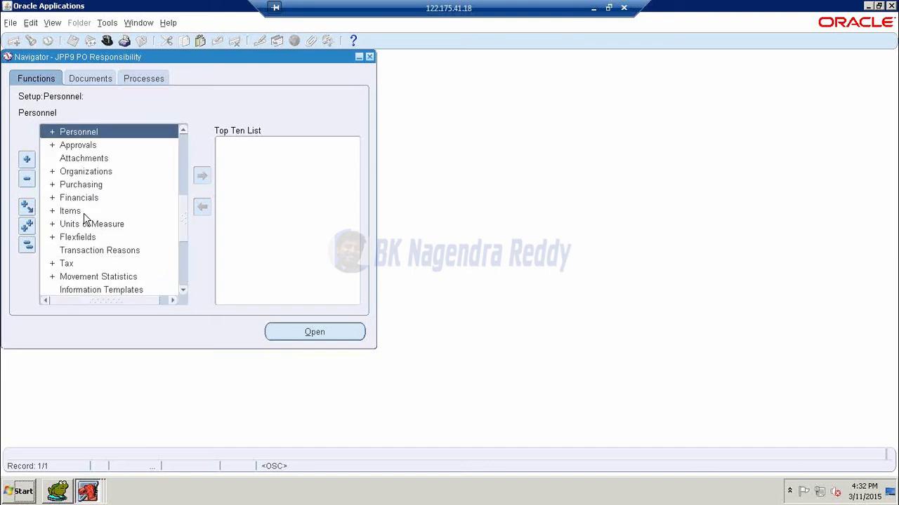
{"action": "double_click", "coordinate": [80, 147]}
{"action": "scroll", "coordinate": [105, 225], "scroll_direction": "down", "scroll_amount": 2}
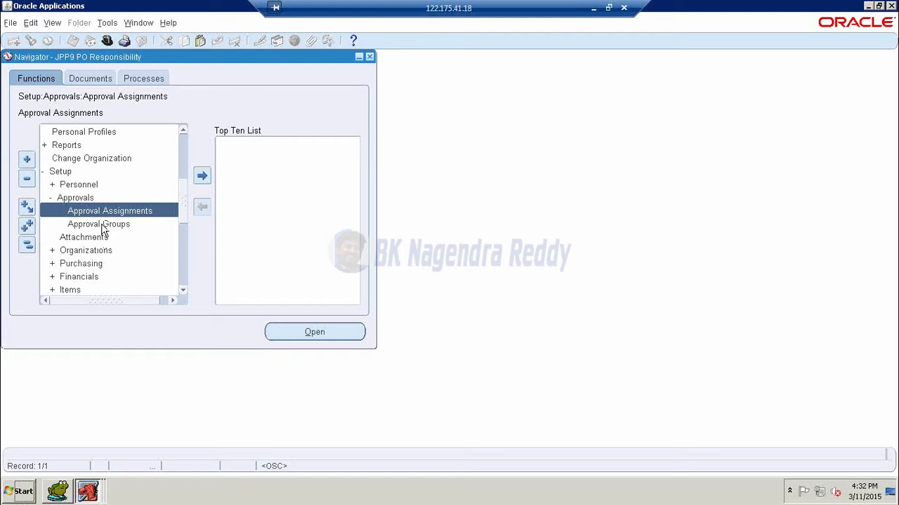
- Collapse Setup and open a fresh requisition from Requisitions
{"action": "double_click", "coordinate": [61, 172]}
{"action": "scroll", "coordinate": [74, 151], "scroll_direction": "up", "scroll_amount": 2}
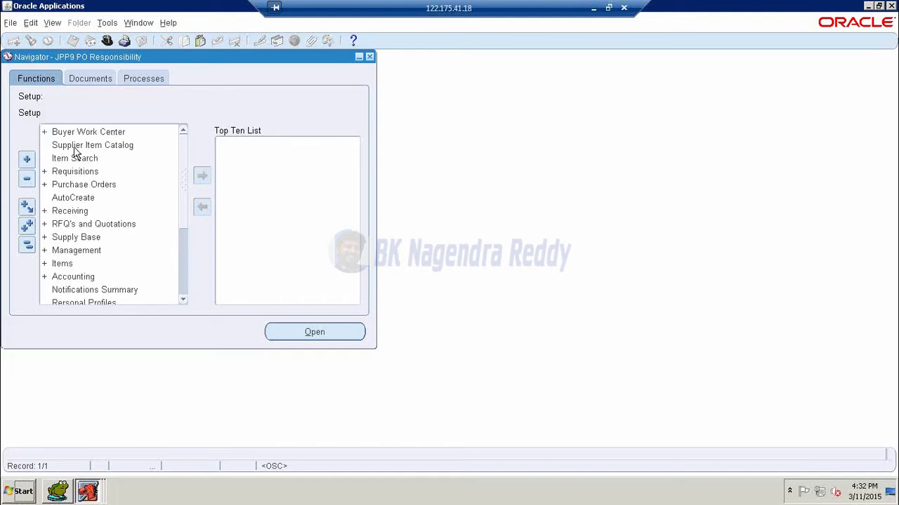
{"action": "double_click", "coordinate": [61, 172]}
{"action": "left_click", "coordinate": [73, 184]}
{"action": "double_click", "coordinate": [76, 198]}
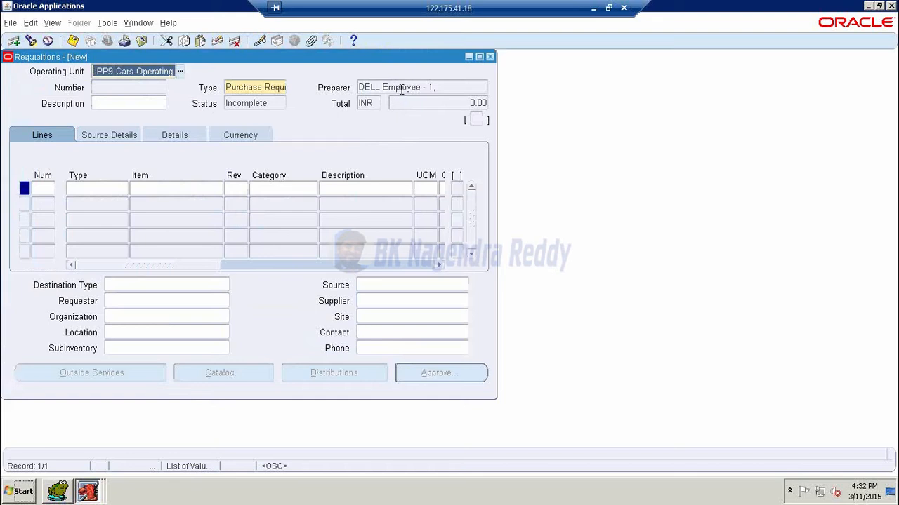
- Check the Preparer, close the requisition without saving, and collapse Requisitions
{"action": "left_click", "coordinate": [397, 87]}
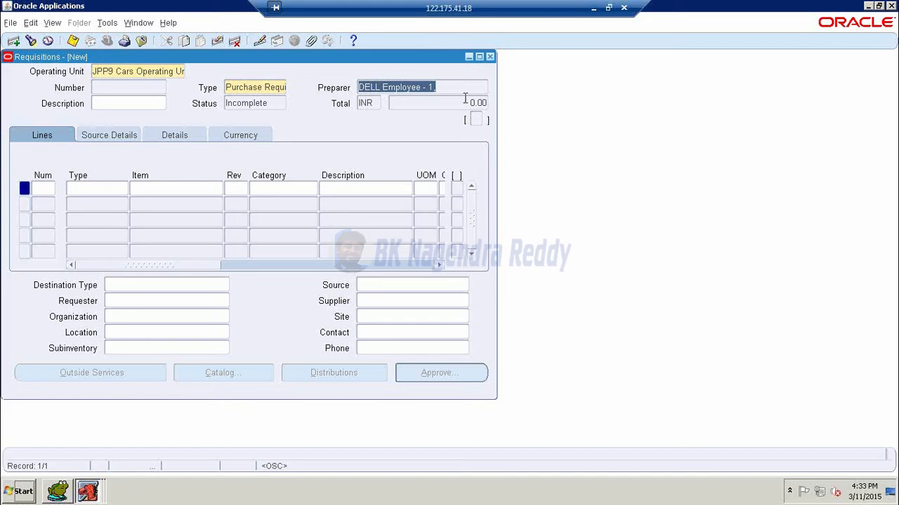
{"action": "left_click", "coordinate": [492, 57]}
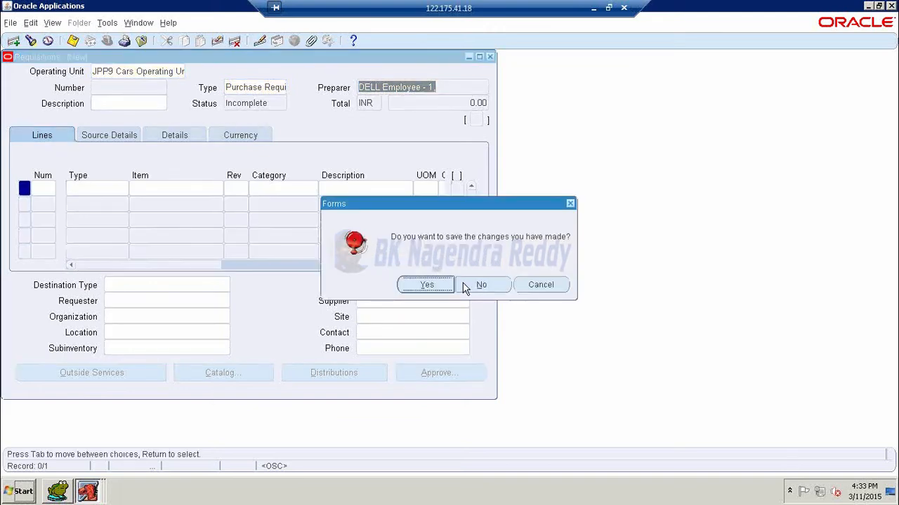
{"action": "left_click", "coordinate": [472, 287]}
{"action": "left_click", "coordinate": [44, 172]}
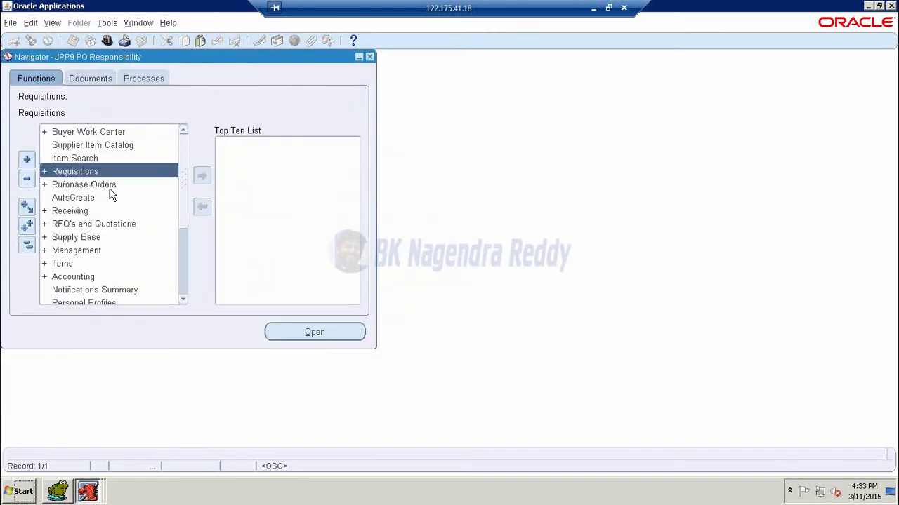
- Open Approval Groups from Setup > Approvals, dismissing the 'No records exist here' note
{"action": "scroll", "coordinate": [112, 199], "scroll_direction": "down", "scroll_amount": 2}
{"action": "scroll", "coordinate": [80, 238], "scroll_direction": "down", "scroll_amount": 1}
{"action": "double_click", "coordinate": [66, 225]}
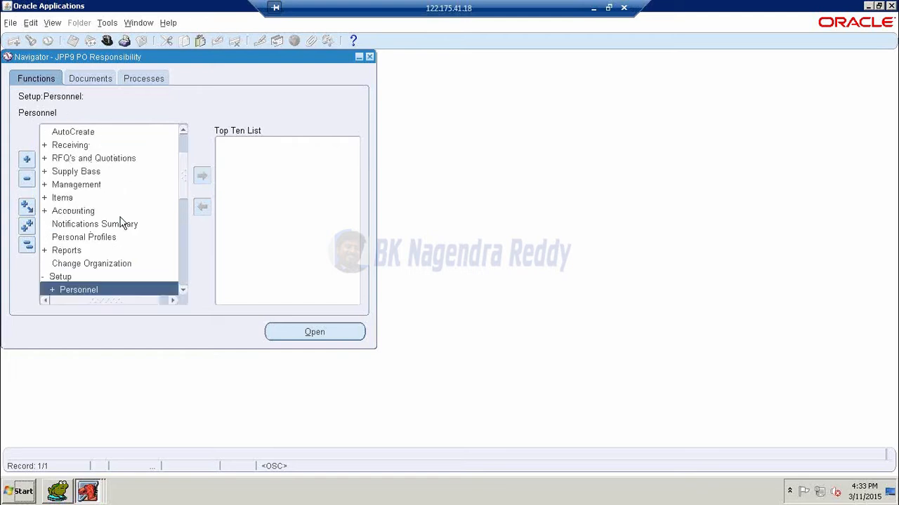
{"action": "scroll", "coordinate": [103, 223], "scroll_direction": "down", "scroll_amount": 2}
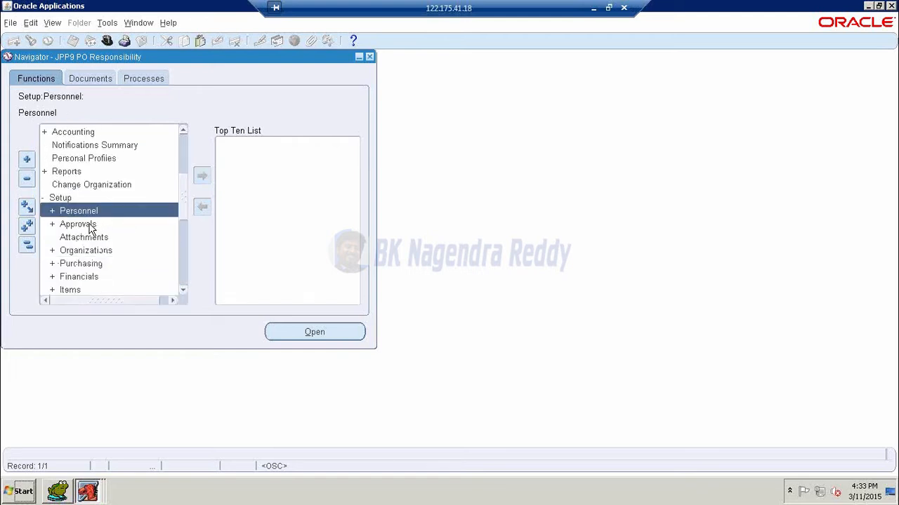
{"action": "double_click", "coordinate": [90, 229]}
{"action": "scroll", "coordinate": [110, 215], "scroll_direction": "down", "scroll_amount": 3}
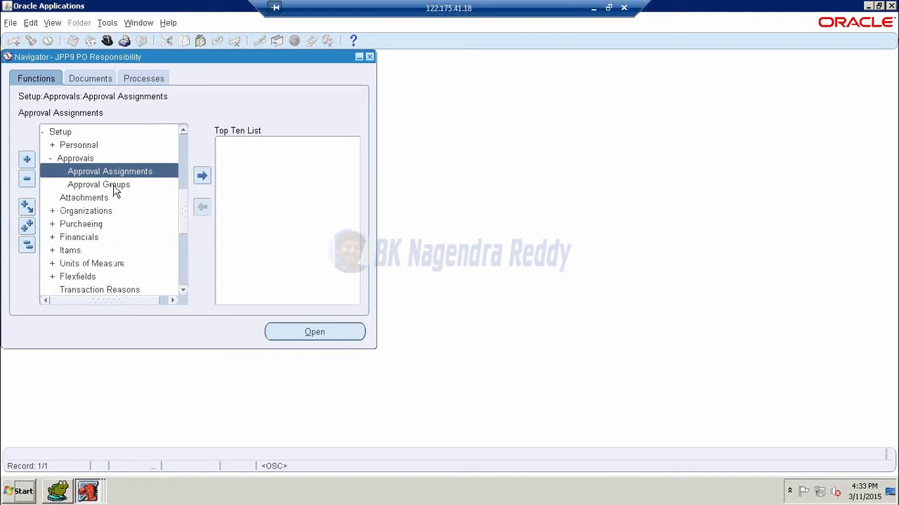
{"action": "double_click", "coordinate": [115, 186]}
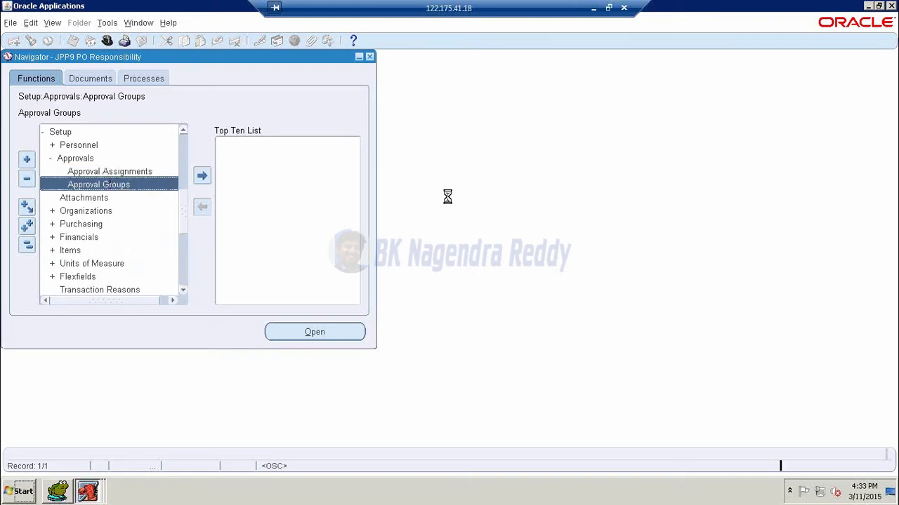
{"action": "left_click", "coordinate": [483, 271]}
- Name the approval group 'JPP9 Approval Group - 1'
{"action": "left_click", "coordinate": [151, 96]}
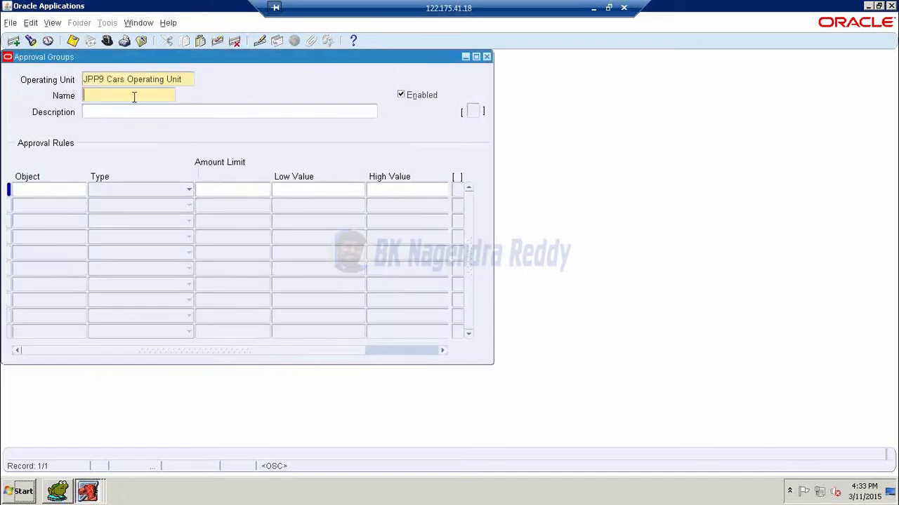
{"action": "left_click", "coordinate": [68, 191]}
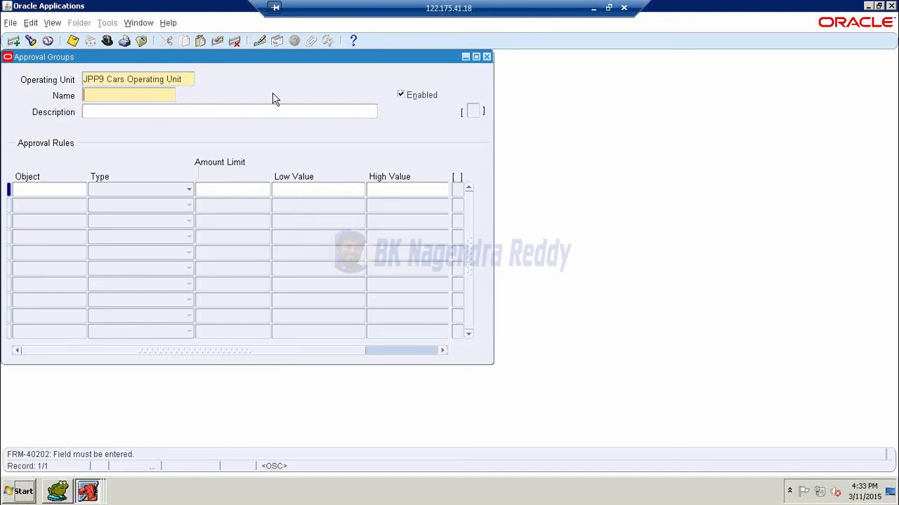
{"action": "type", "text": "JP"}
{"action": "type", "text": "P9 Ap"}
{"action": "type", "text": "pl"}
{"action": "type", "text": "oval"}
{"action": "type", "text": " Group"}
{"action": "type", "text": " - 1"}
{"action": "key", "text": "Tab"}
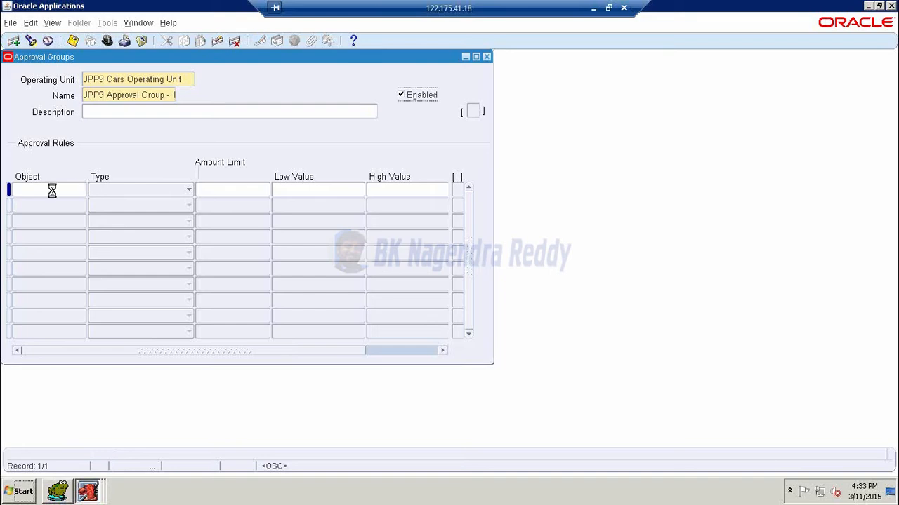
- Add an Include rule on Document Total with amount limit 100000
{"action": "left_click", "coordinate": [52, 190]}
{"action": "left_click", "coordinate": [81, 190]}
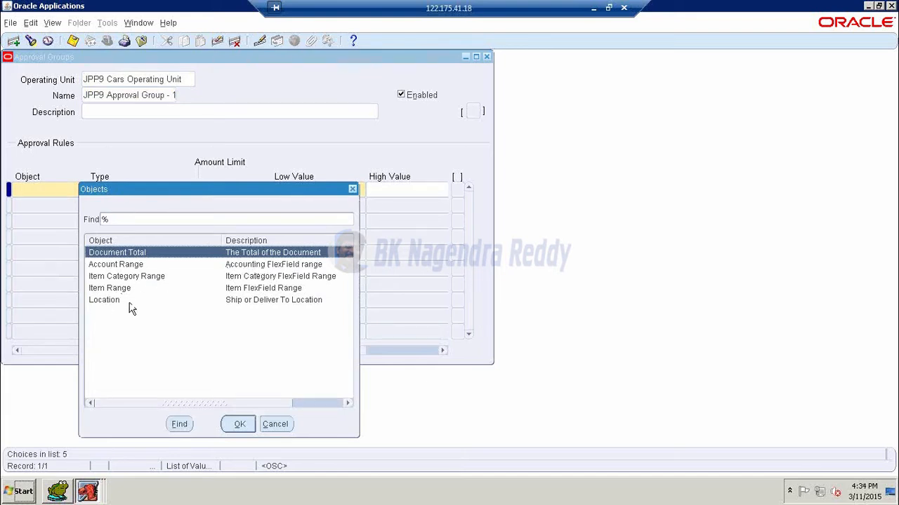
{"action": "left_click", "coordinate": [242, 425]}
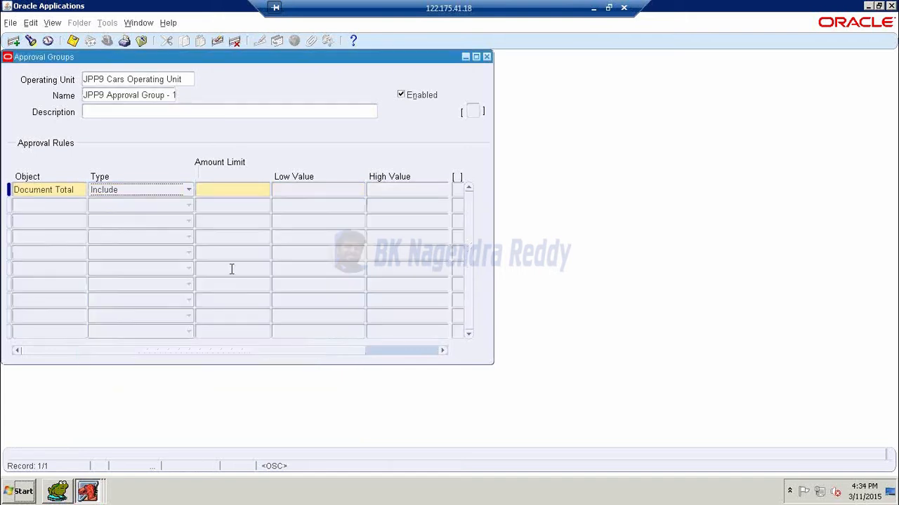
{"action": "left_click", "coordinate": [225, 189]}
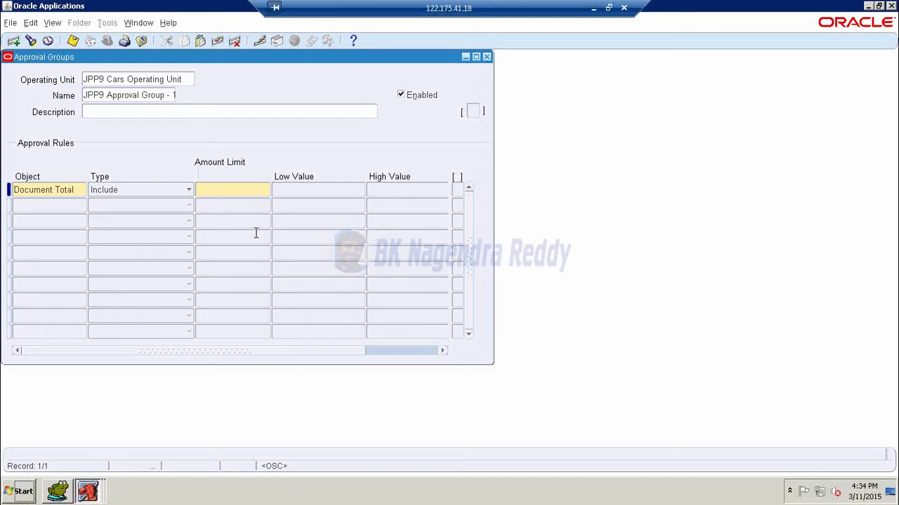
{"action": "type", "text": "100000"}
- Add a second rule with object Account Range, first entering amount limit 1000000
{"action": "left_click", "coordinate": [332, 190]}
{"action": "left_click", "coordinate": [69, 204]}
{"action": "left_click", "coordinate": [82, 206]}
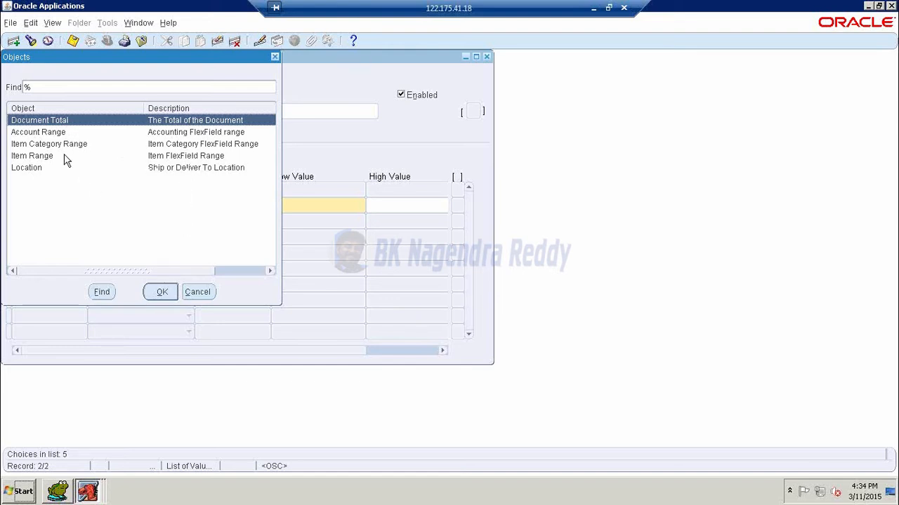
{"action": "key", "text": "Down"}
{"action": "left_click", "coordinate": [162, 292]}
{"action": "left_click", "coordinate": [234, 205]}
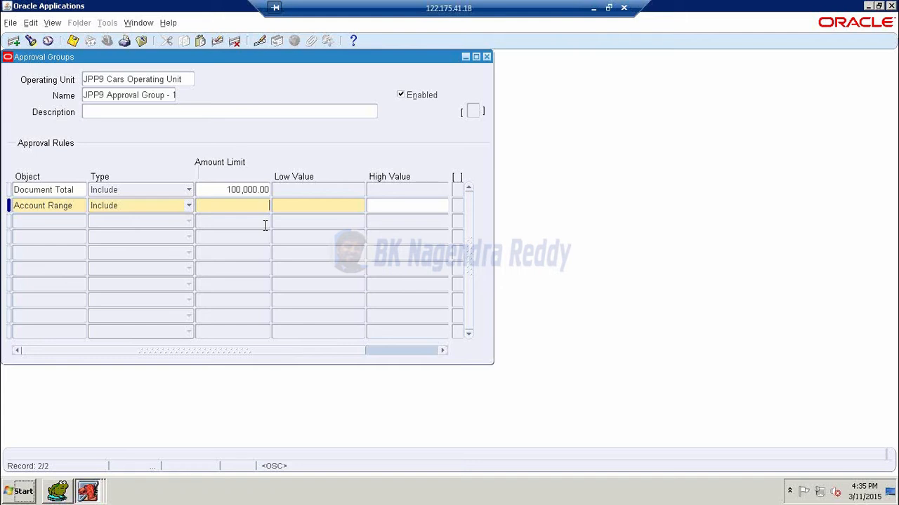
{"action": "type", "text": "1000000"}
{"action": "key", "text": "Tab"}
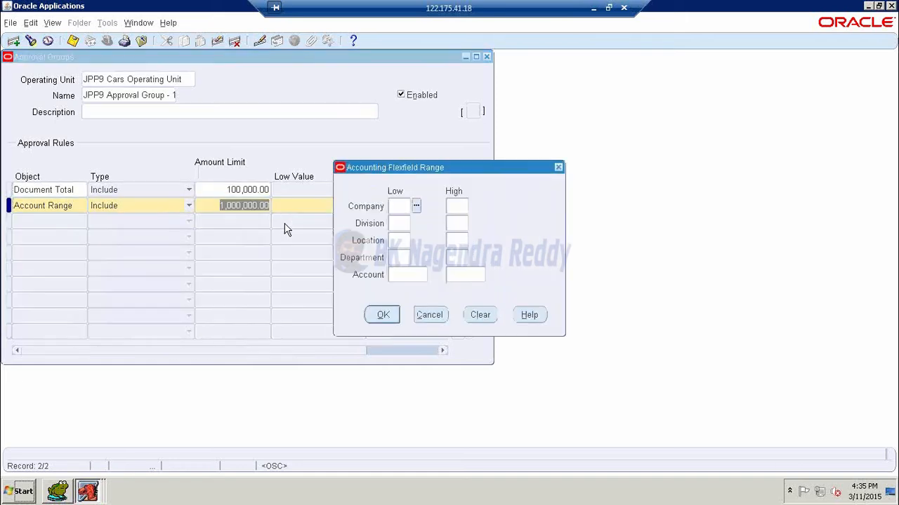
{"action": "left_click", "coordinate": [427, 313]}
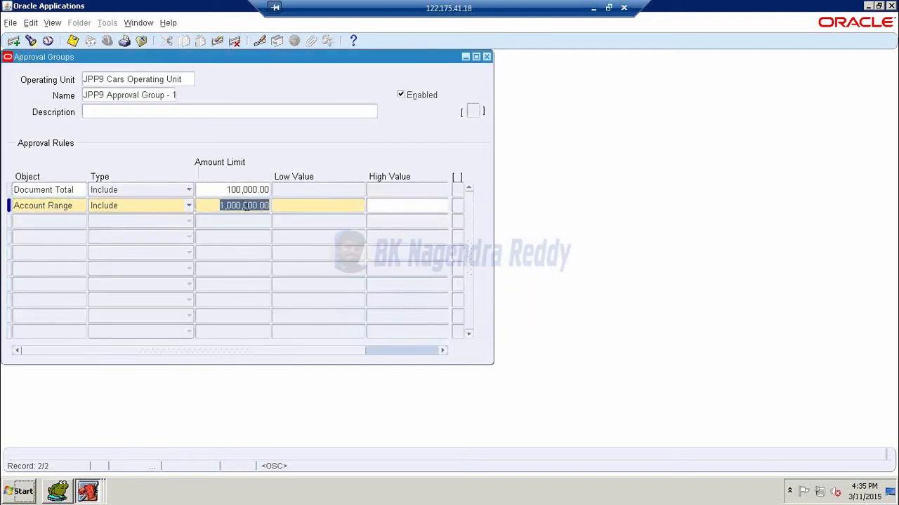
- Correct the second rule's amount limit to 100000
{"action": "left_click", "coordinate": [244, 206]}
{"action": "key", "text": "BackSpace"}
{"action": "left_click", "coordinate": [333, 212]}
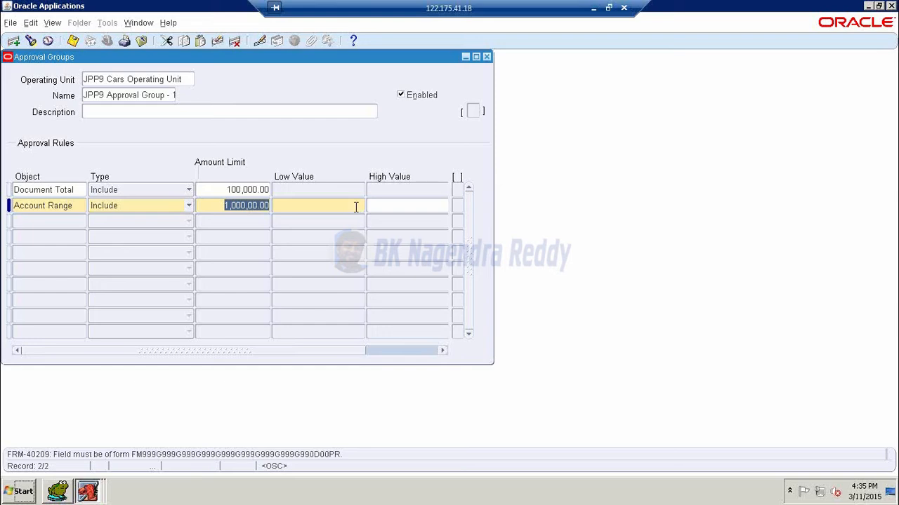
{"action": "left_click", "coordinate": [215, 205]}
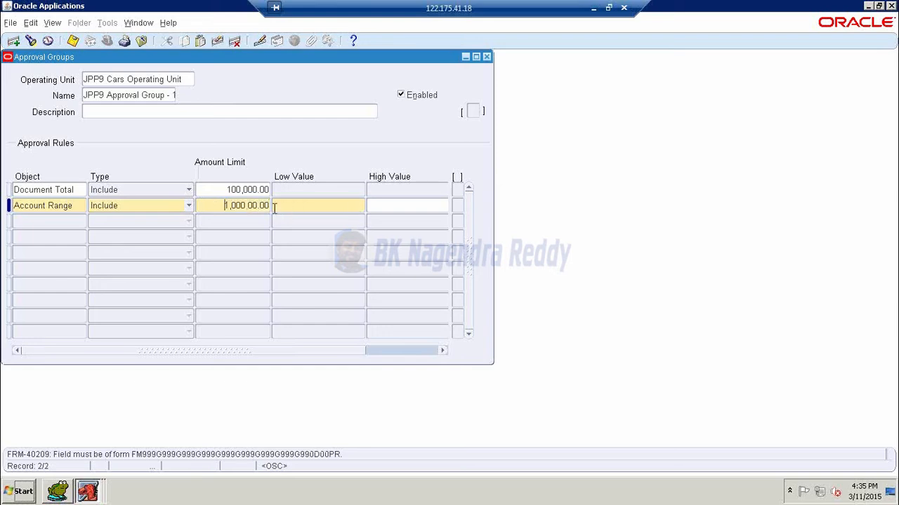
{"action": "key", "text": "Delete"}
{"action": "key", "text": "Delete"}
{"action": "key", "text": "Delete"}
{"action": "key", "text": "Delete"}
{"action": "key", "text": "Delete"}
{"action": "key", "text": "Delete"}
{"action": "key", "text": "Delete"}
{"action": "key", "text": "Delete"}
{"action": "key", "text": "Delete"}
{"action": "key", "text": "Delete"}
{"action": "key", "text": "Delete"}
{"action": "type", "text": "100000"}
{"action": "left_click", "coordinate": [336, 209]}
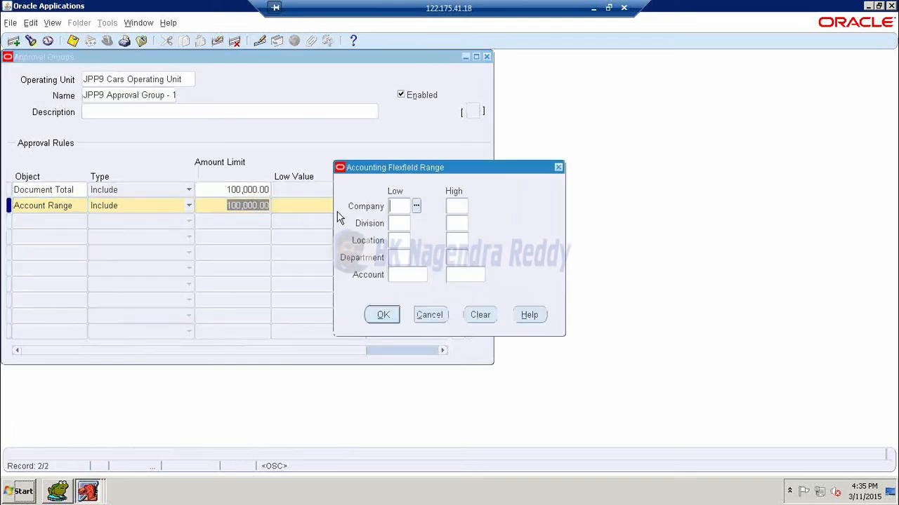
- Set the account range 01.00.00.00.0001 to 99.99.99.99.9999 and save the approval group
{"action": "left_click", "coordinate": [415, 208]}
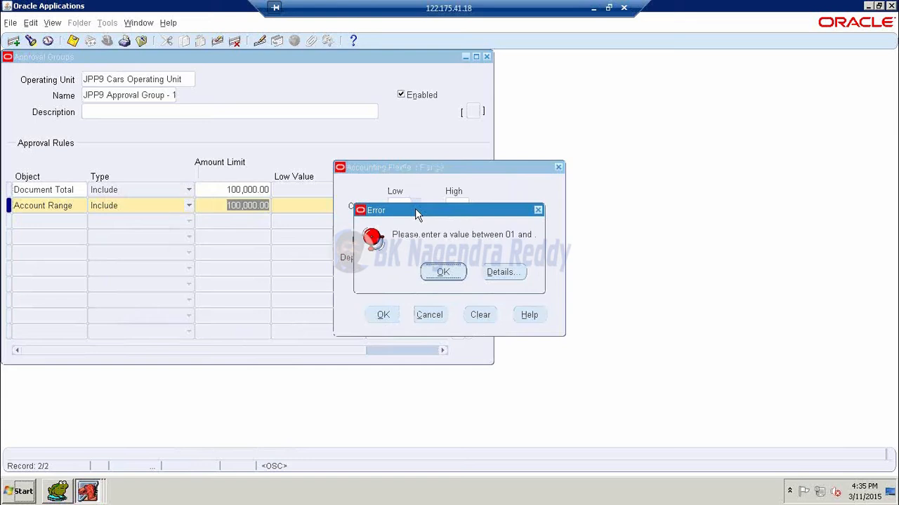
{"action": "left_click", "coordinate": [453, 271]}
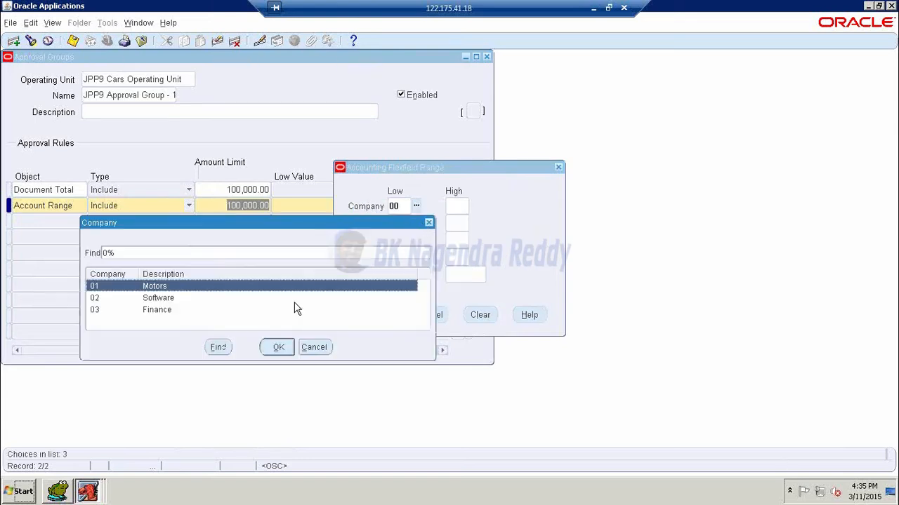
{"action": "left_click", "coordinate": [276, 346]}
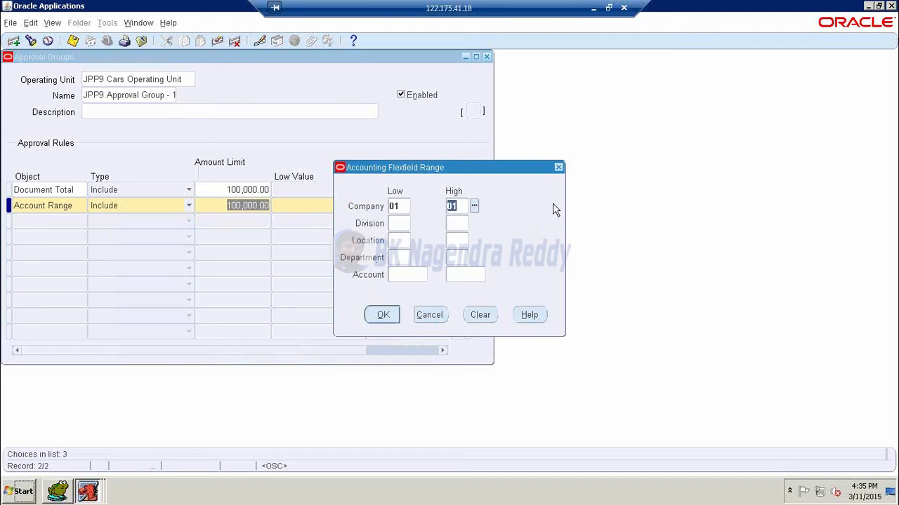
{"action": "type", "text": "99"}
{"action": "key", "text": "Tab"}
{"action": "type", "text": "00"}
{"action": "key", "text": "Tab"}
{"action": "type", "text": "99"}
{"action": "key", "text": "Tab"}
{"action": "type", "text": "00"}
{"action": "key", "text": "Tab"}
{"action": "type", "text": "99"}
{"action": "key", "text": "Tab"}
{"action": "type", "text": "00"}
{"action": "key", "text": "Tab"}
{"action": "type", "text": "99"}
{"action": "key", "text": "Tab"}
{"action": "type", "text": "000"}
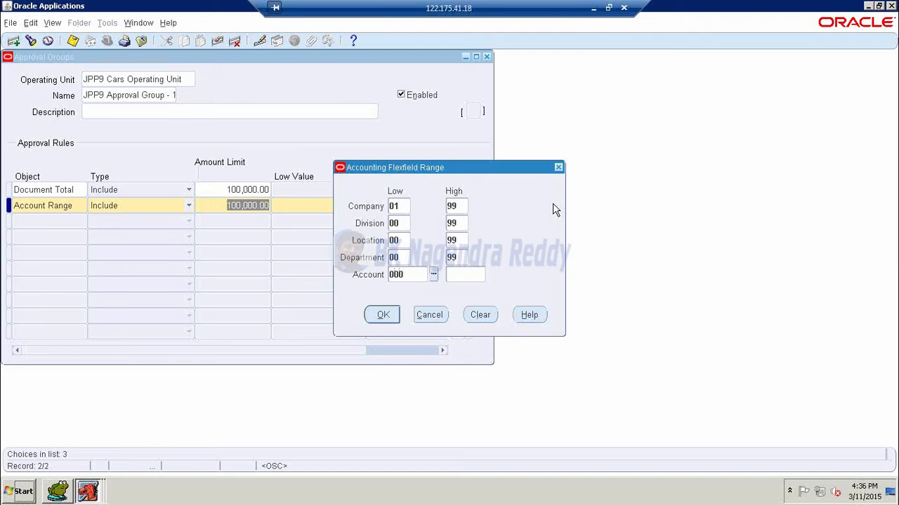
{"action": "type", "text": "1"}
{"action": "key", "text": "Tab"}
{"action": "type", "text": "9999"}
{"action": "key", "text": "Tab"}
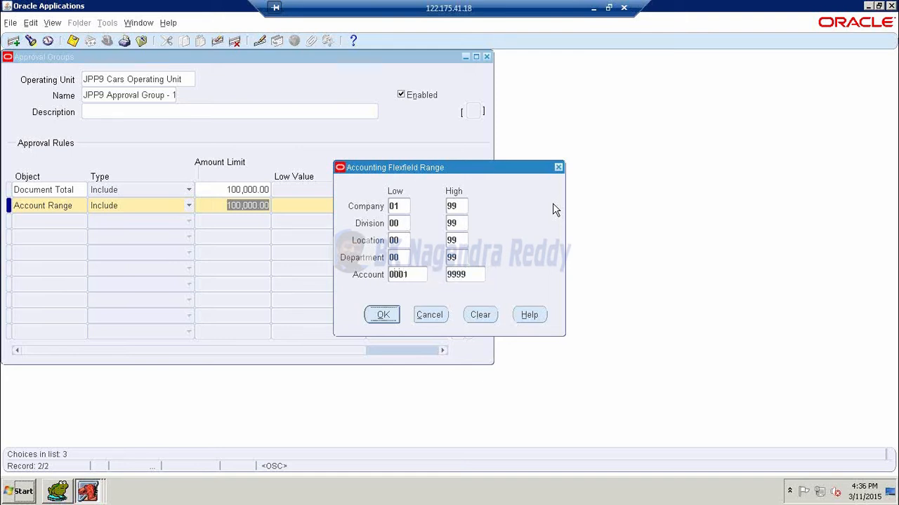
{"action": "left_click", "coordinate": [390, 314]}
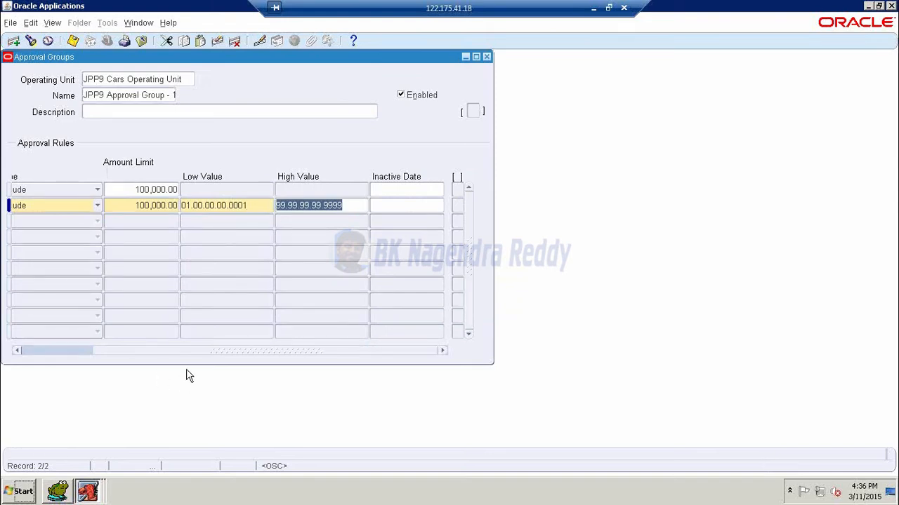
{"action": "left_click_drag", "start_coordinate": [183, 350], "coordinate": [65, 344]}
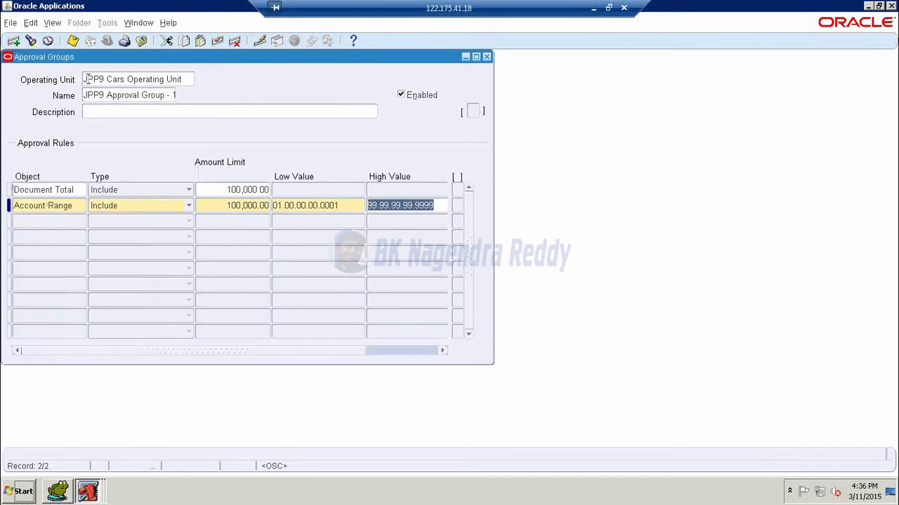
{"action": "left_click", "coordinate": [73, 40]}
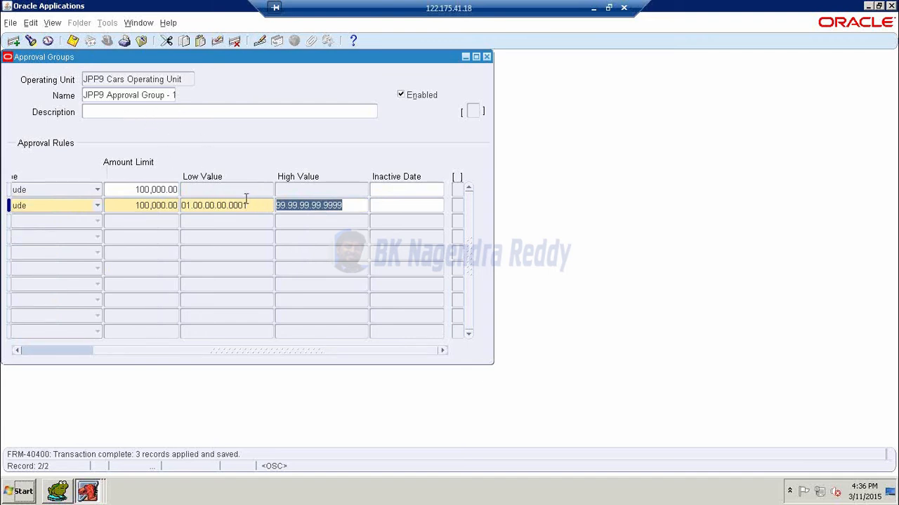
- Close the Approval Groups form and open Approval Assignments for JPP9 Cars Operating Unit
{"action": "left_click", "coordinate": [488, 56]}
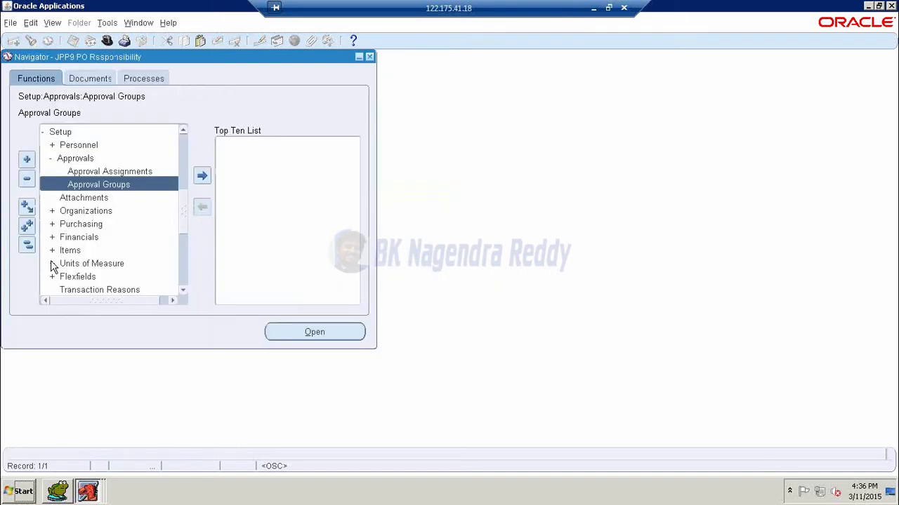
{"action": "double_click", "coordinate": [99, 177]}
{"action": "left_click", "coordinate": [181, 105]}
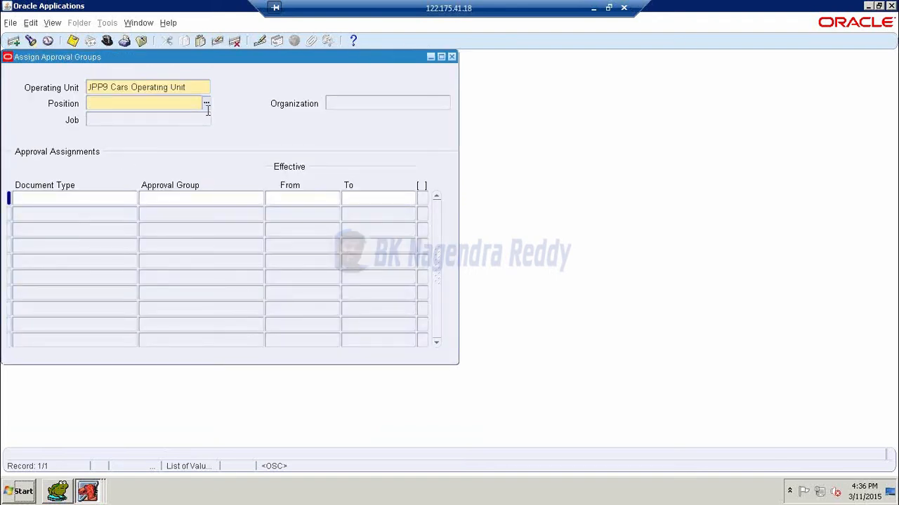
- List all positions with a % search, then close the list without choosing one
{"action": "left_click", "coordinate": [206, 104]}
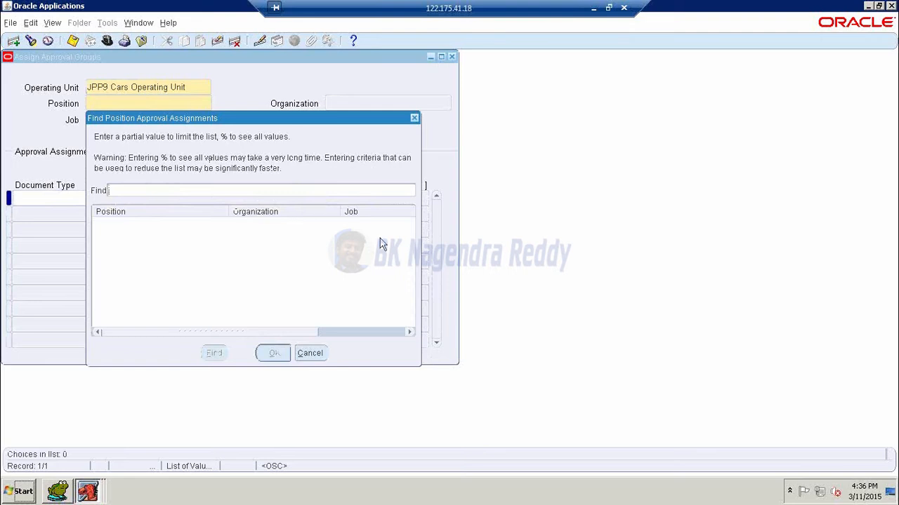
{"action": "type", "text": "%"}
{"action": "key", "text": "Return"}
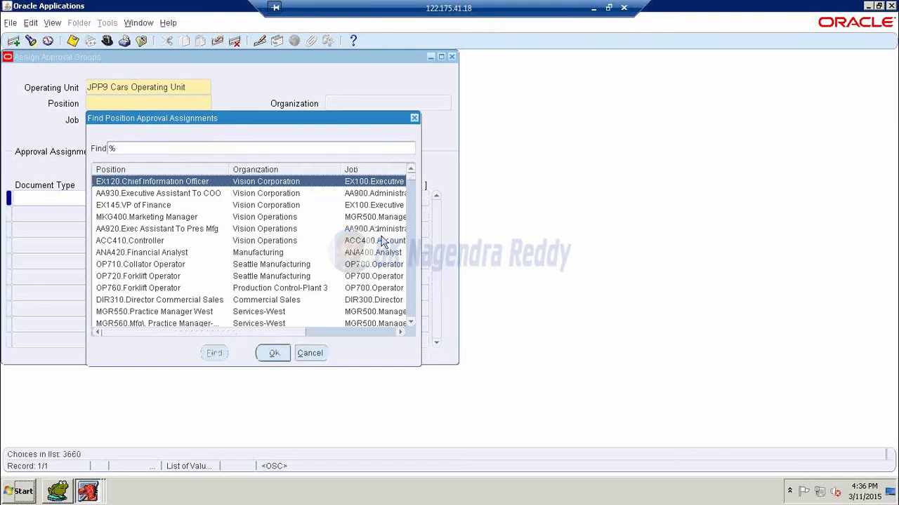
{"action": "left_click", "coordinate": [310, 355]}
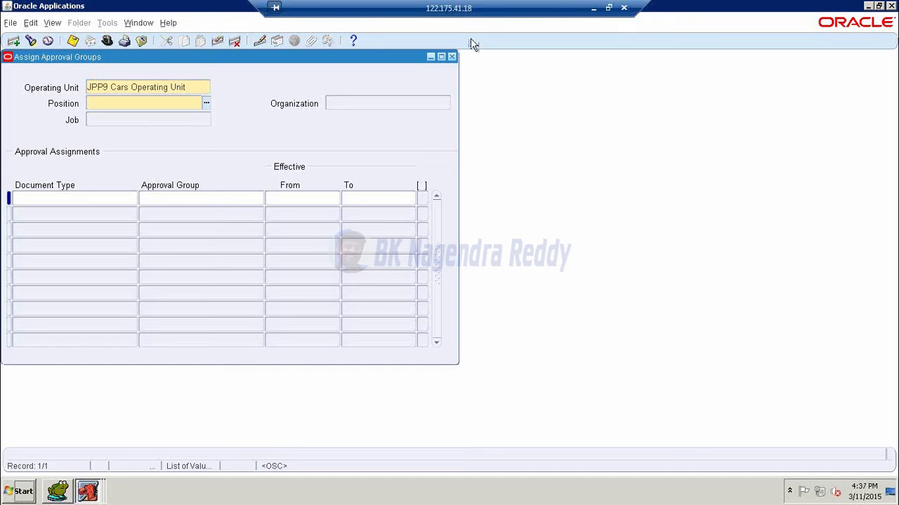
- Close the Assign Approval Groups form and bring up the Requests window
{"action": "left_click", "coordinate": [452, 57]}
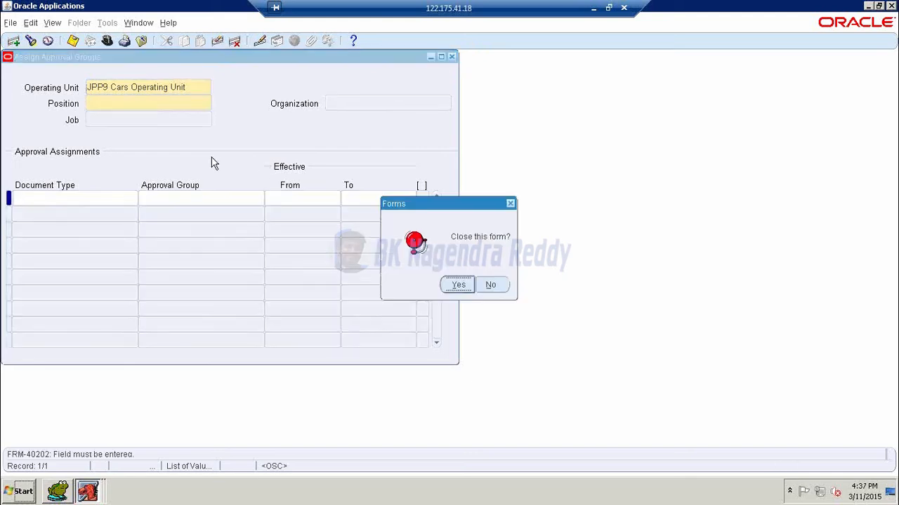
{"action": "left_click", "coordinate": [456, 284]}
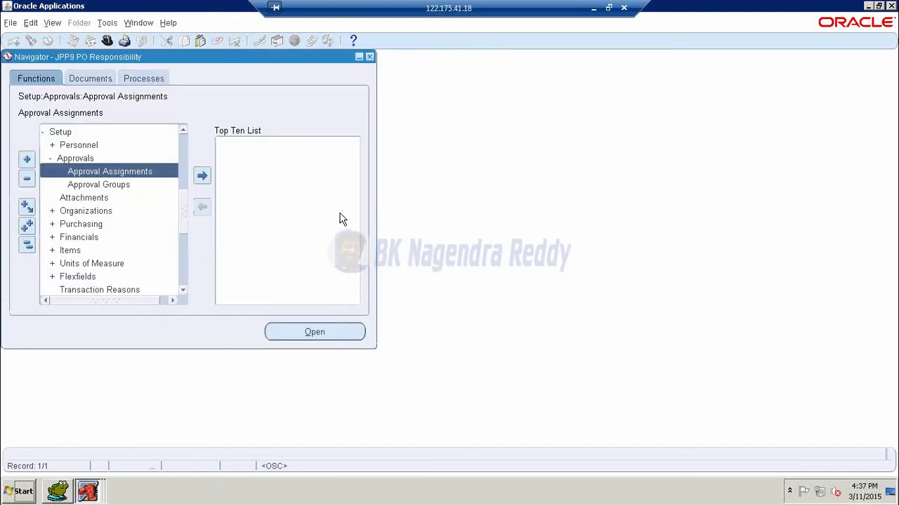
{"action": "double_click", "coordinate": [66, 134]}
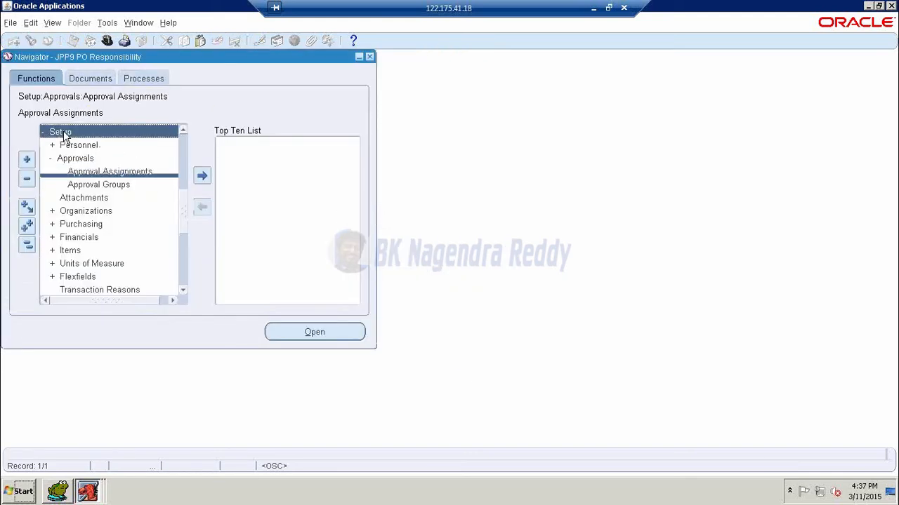
{"action": "left_click", "coordinate": [57, 24]}
{"action": "left_click", "coordinate": [60, 190]}
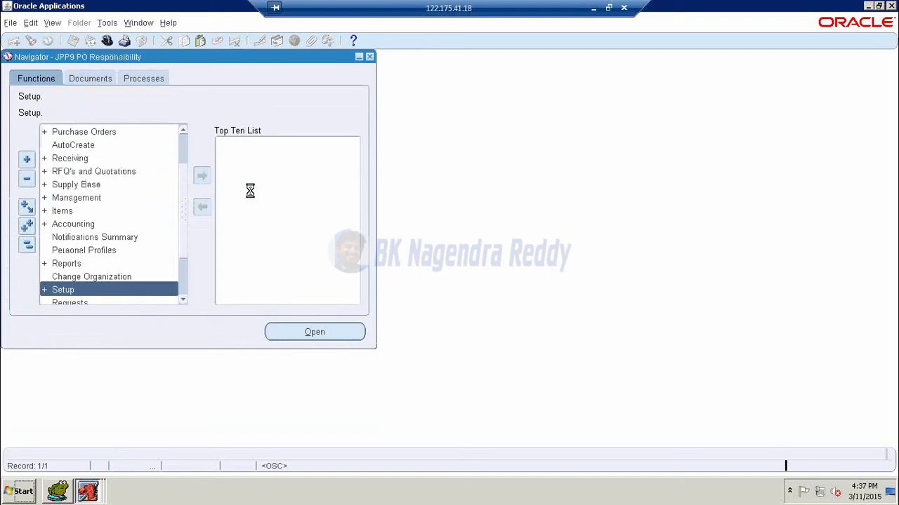
- Start a single request and select Fill Employee Hierarchy as its name
{"action": "left_click", "coordinate": [201, 342]}
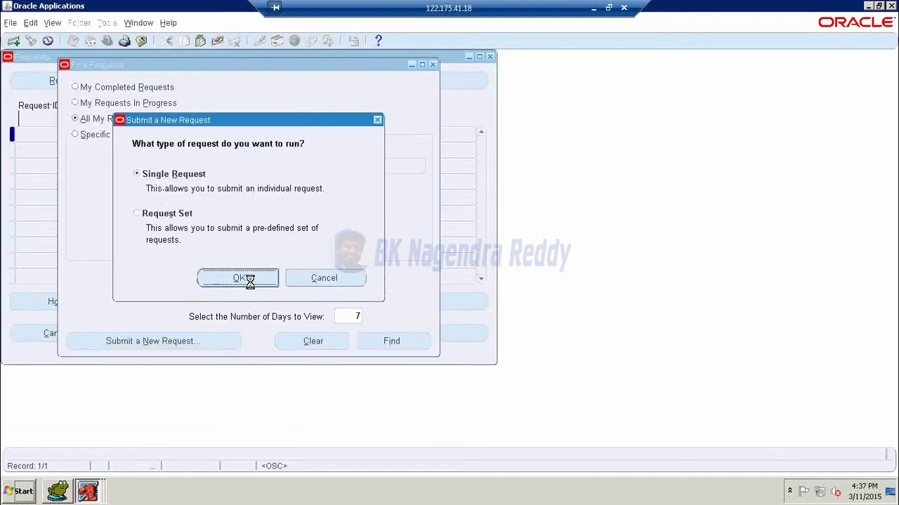
{"action": "left_click", "coordinate": [250, 280]}
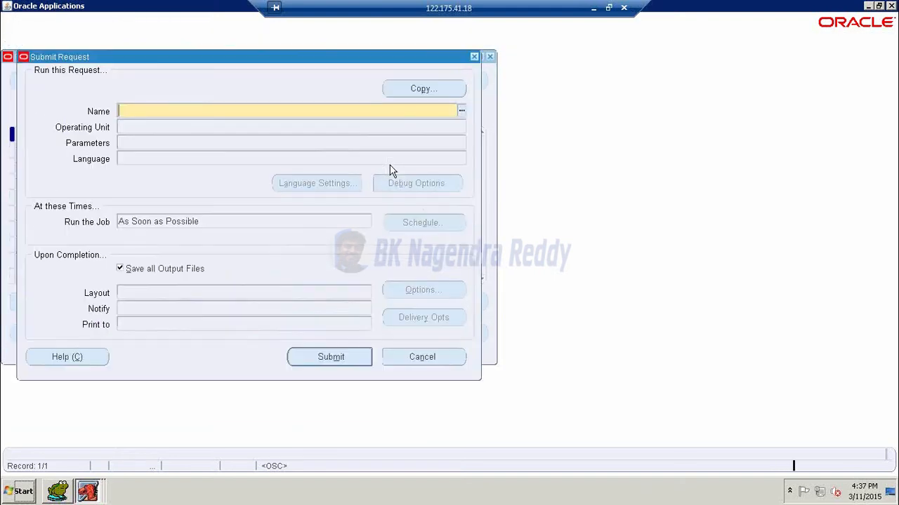
{"action": "left_click", "coordinate": [462, 113]}
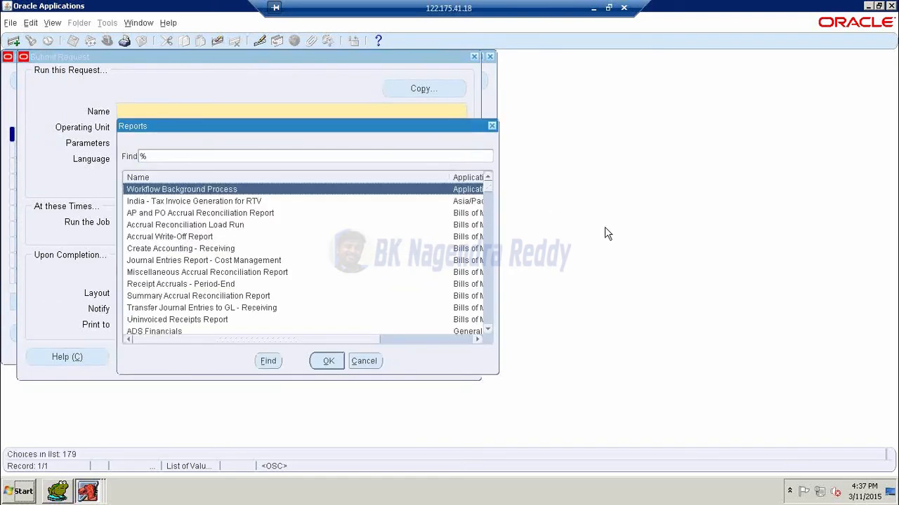
{"action": "type", "text": "E"}
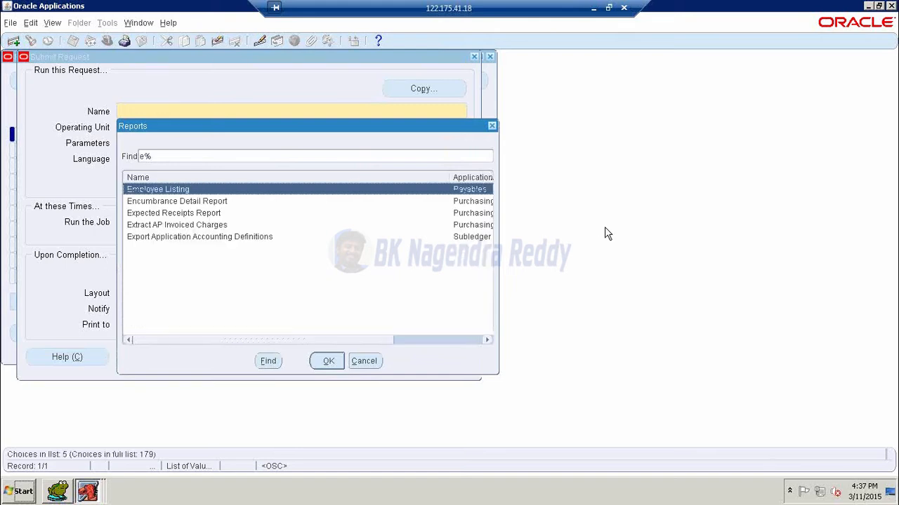
{"action": "key", "text": "Return"}
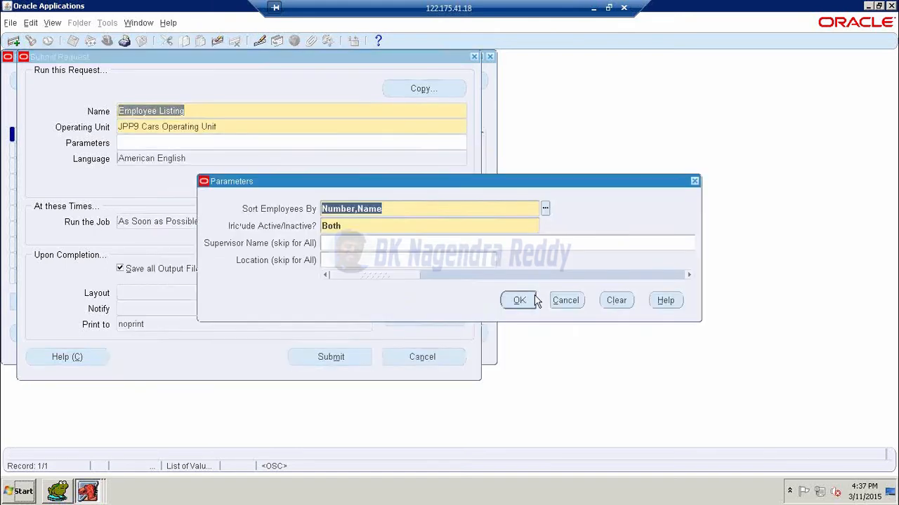
{"action": "left_click", "coordinate": [568, 302]}
{"action": "left_click", "coordinate": [449, 112]}
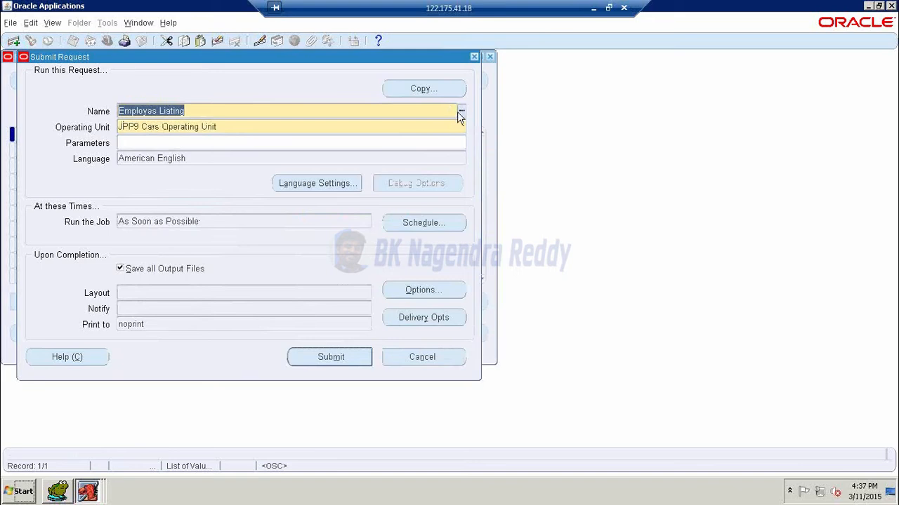
{"action": "left_click", "coordinate": [460, 111]}
{"action": "type", "text": "e%"}
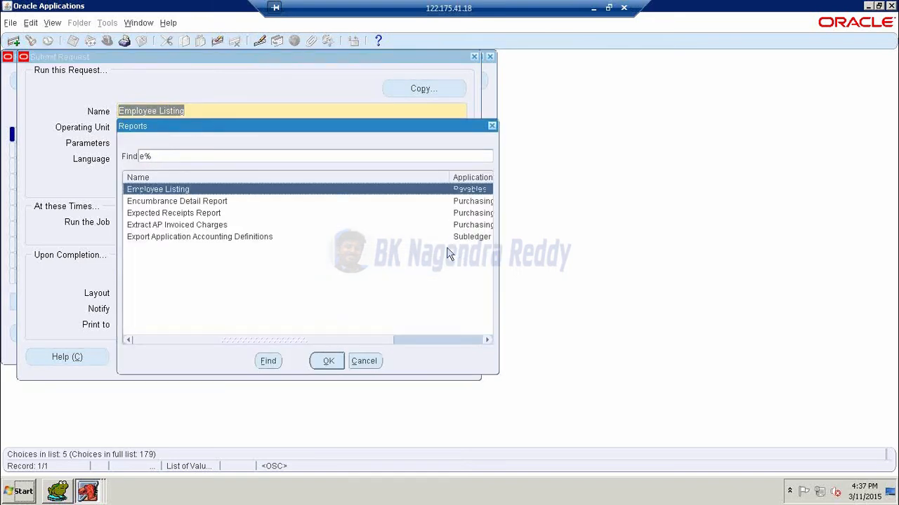
{"action": "key", "text": "BackSpace"}
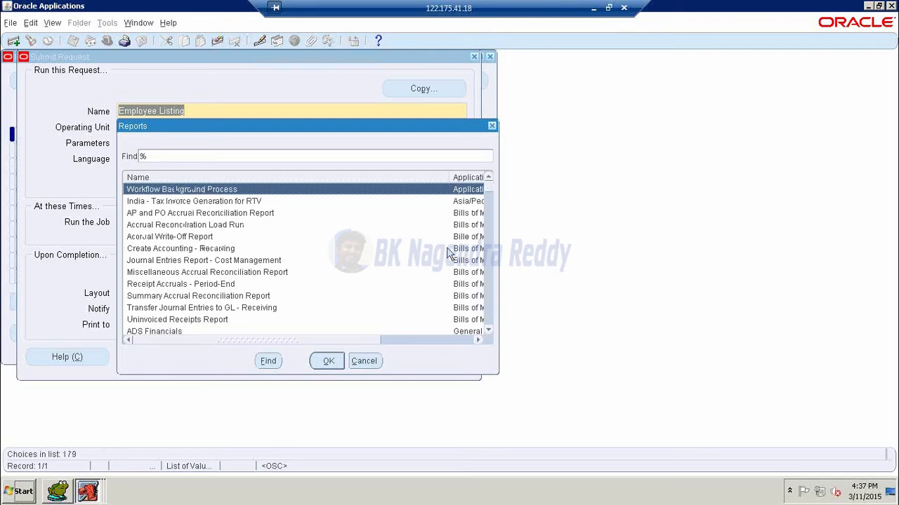
{"action": "type", "text": "fi"}
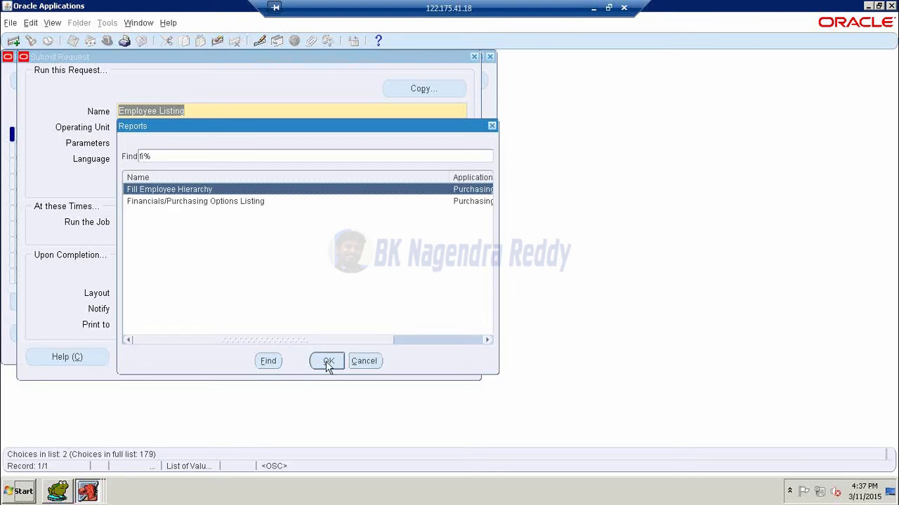
{"action": "left_click", "coordinate": [327, 362]}
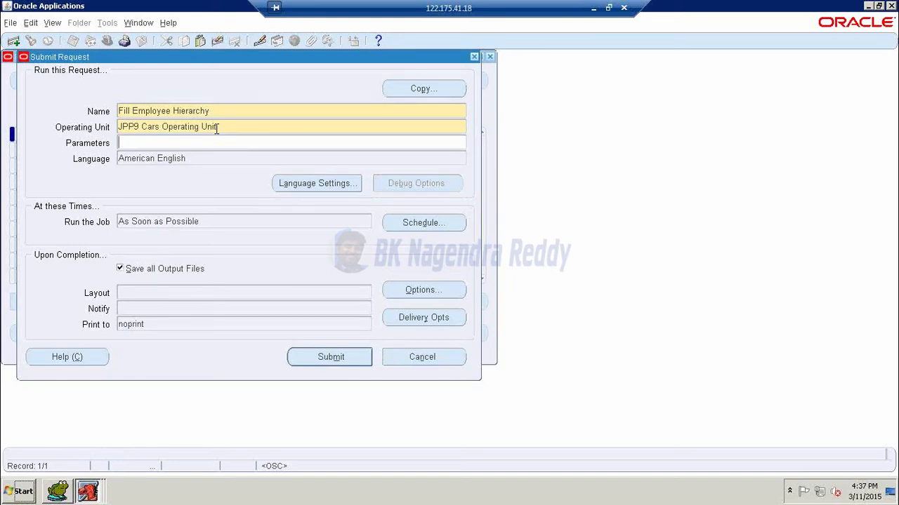
- Submit the request, find it, and refresh until it shows Completed, Normal
{"action": "left_click", "coordinate": [331, 361]}
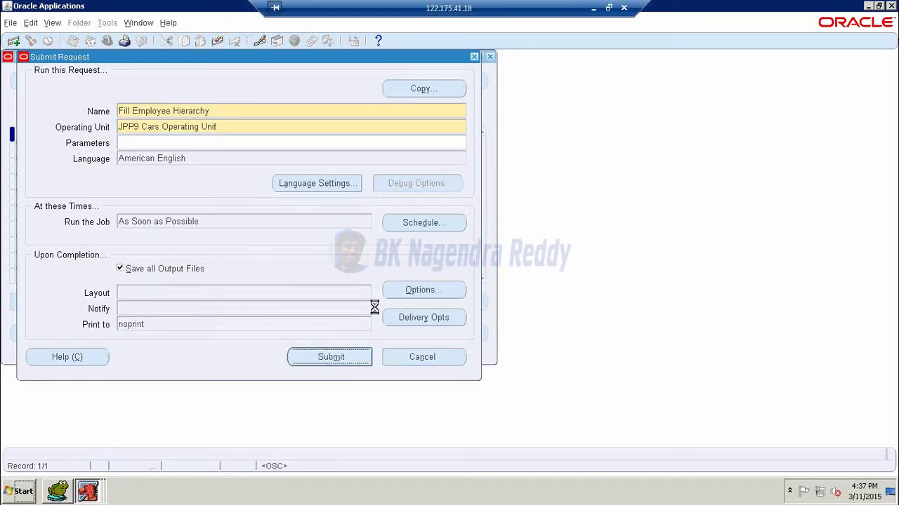
{"action": "left_click", "coordinate": [486, 284]}
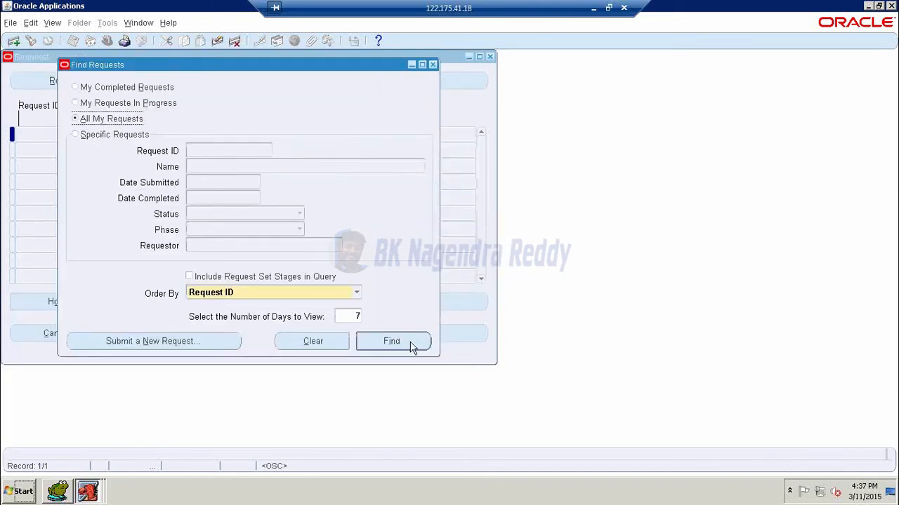
{"action": "left_click", "coordinate": [412, 342]}
{"action": "left_click", "coordinate": [102, 83]}
{"action": "left_click", "coordinate": [101, 82]}
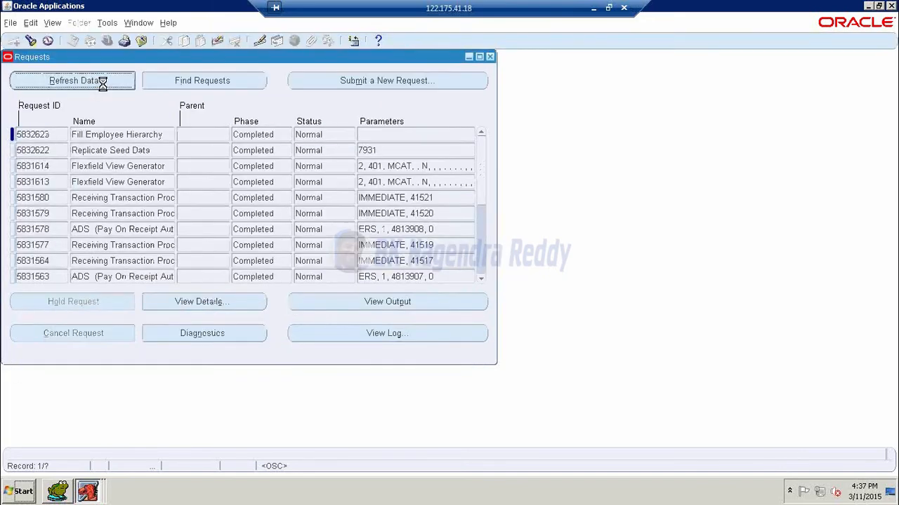
- Close Requests and open Approval Assignments from Setup > Approvals
{"action": "left_click", "coordinate": [490, 57]}
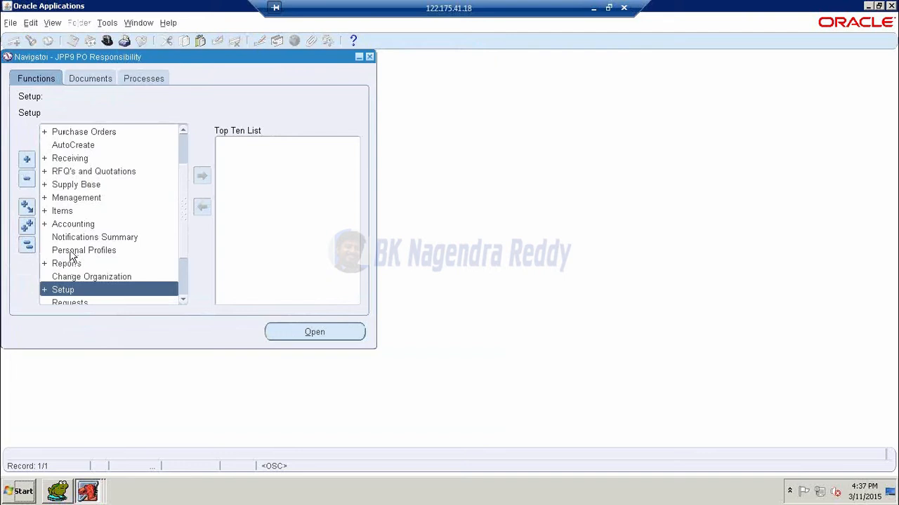
{"action": "double_click", "coordinate": [67, 287]}
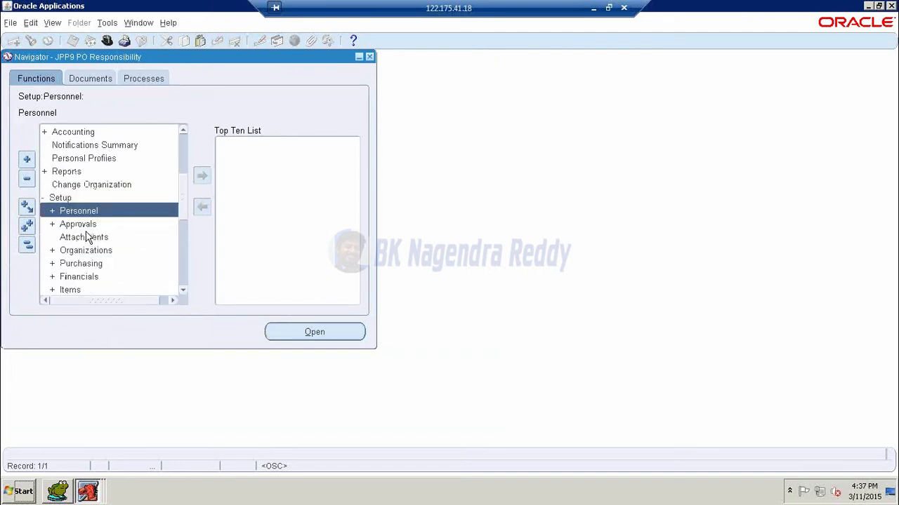
{"action": "left_click", "coordinate": [84, 226]}
{"action": "double_click", "coordinate": [84, 225]}
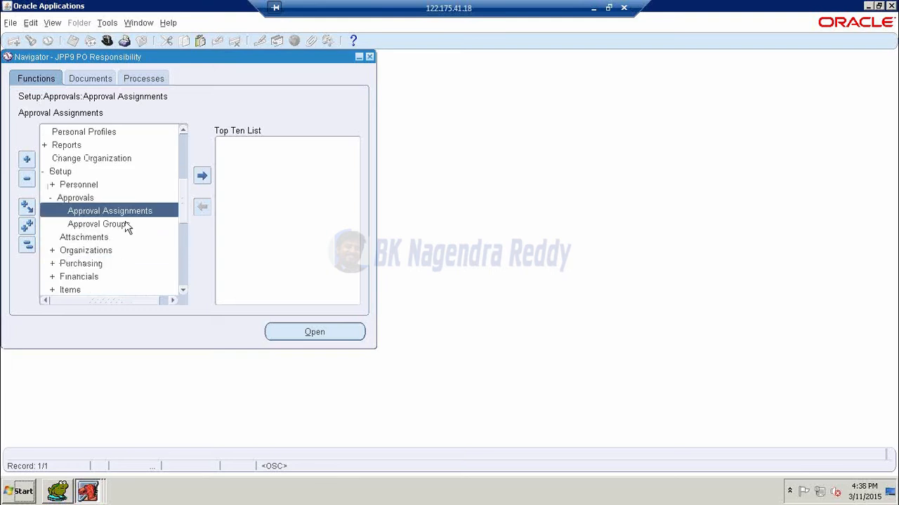
{"action": "double_click", "coordinate": [127, 214]}
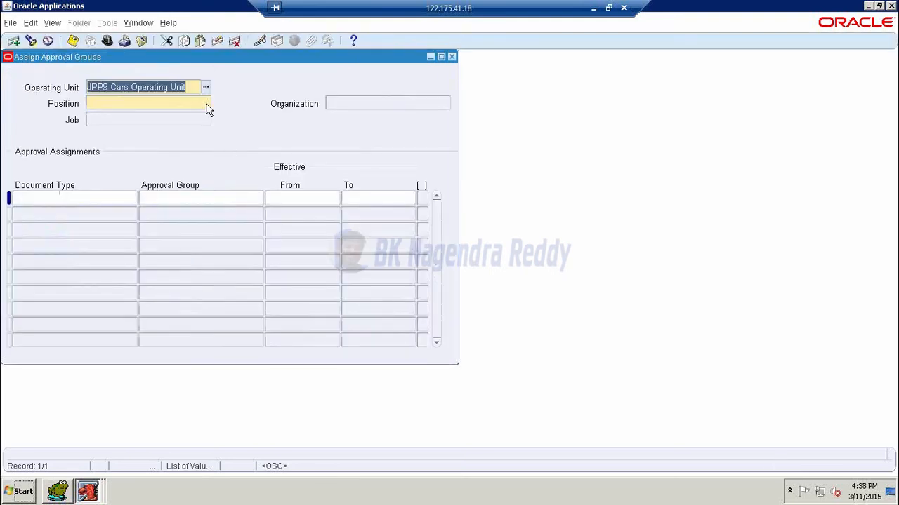
- Choose position 01.CEO from the list and dismiss the no-records message
{"action": "left_click", "coordinate": [205, 103]}
{"action": "type", "text": "%"}
{"action": "key", "text": "Return"}
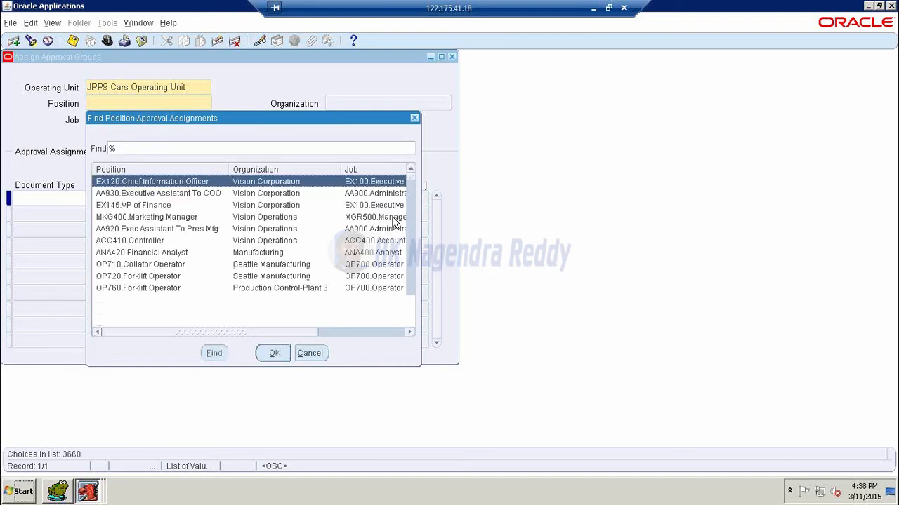
{"action": "type", "text": "ju"}
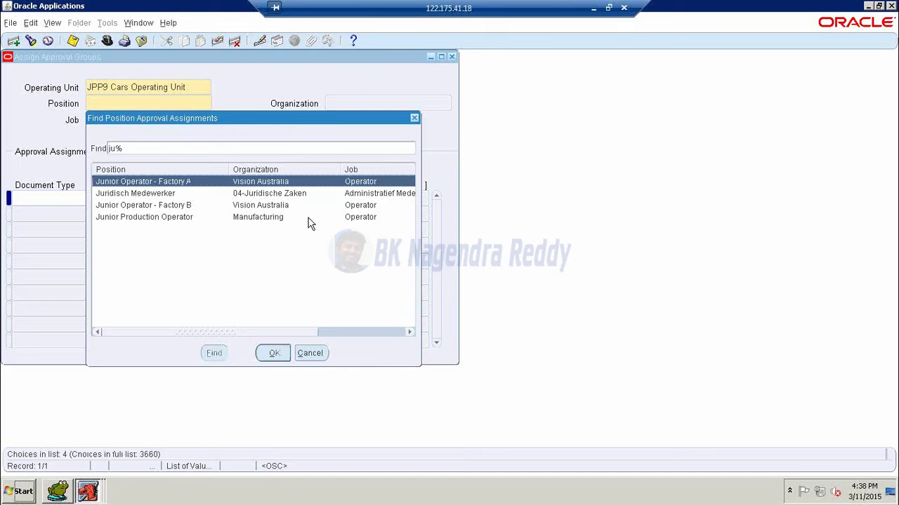
{"action": "key", "text": "BackSpace"}
{"action": "key", "text": "BackSpace"}
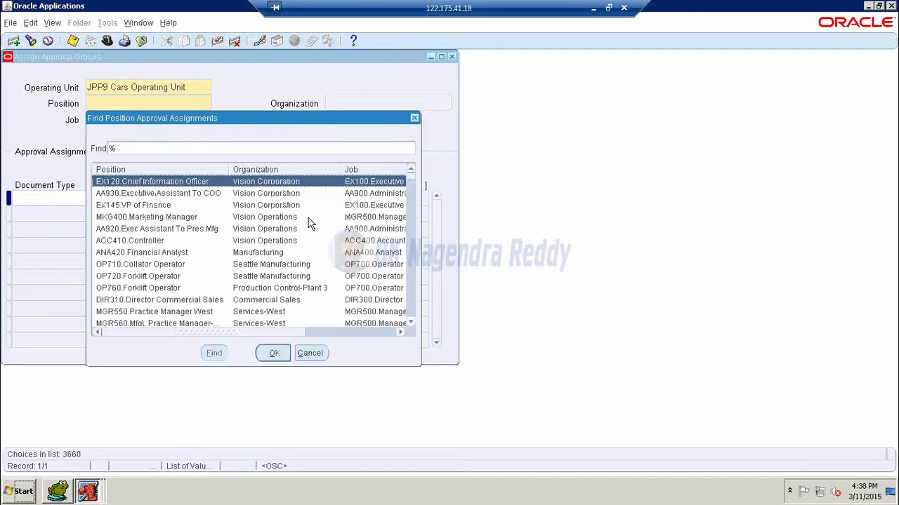
{"action": "type", "text": "0"}
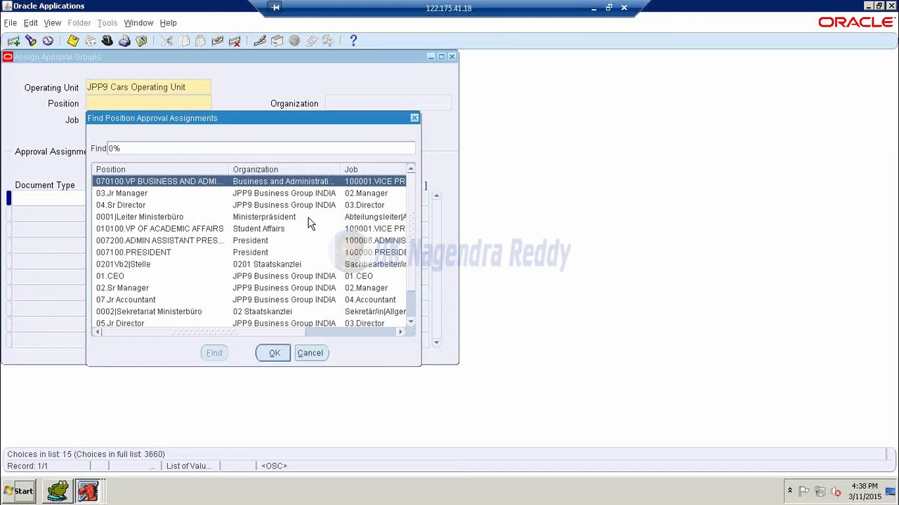
{"action": "type", "text": "1"}
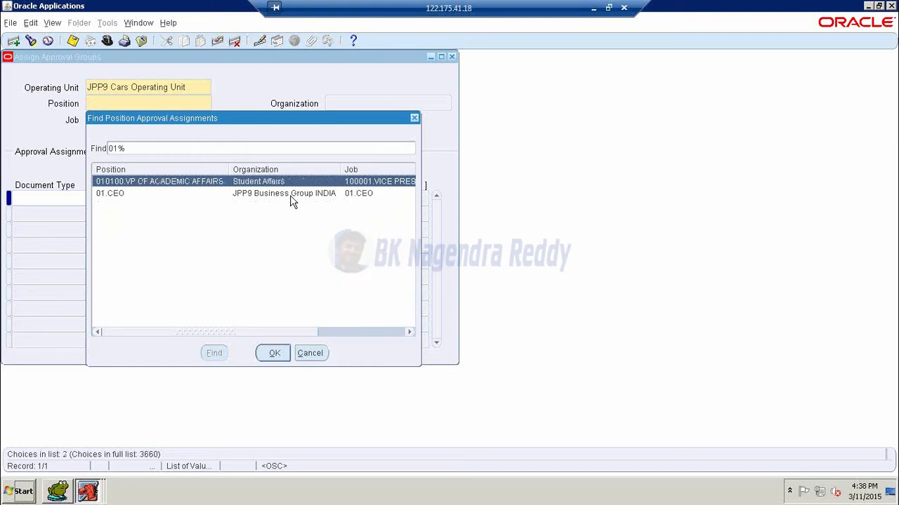
{"action": "left_click", "coordinate": [291, 194]}
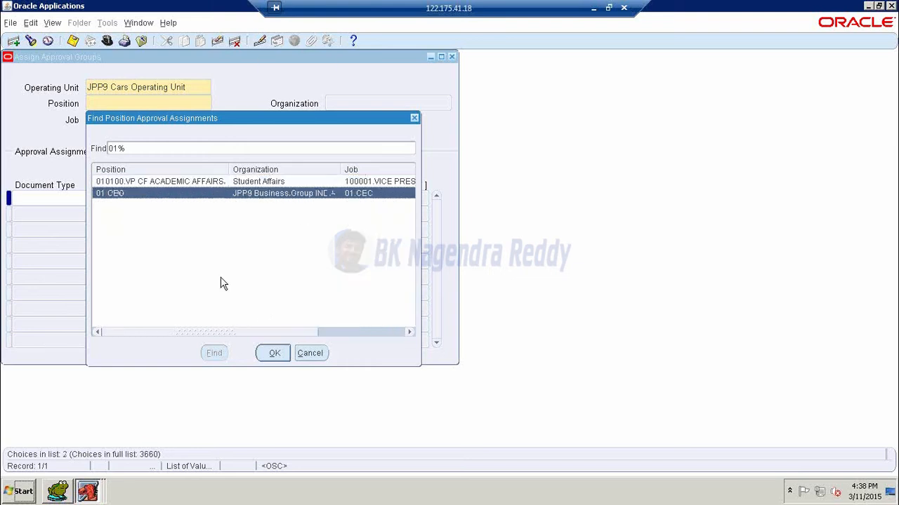
{"action": "left_click", "coordinate": [274, 353]}
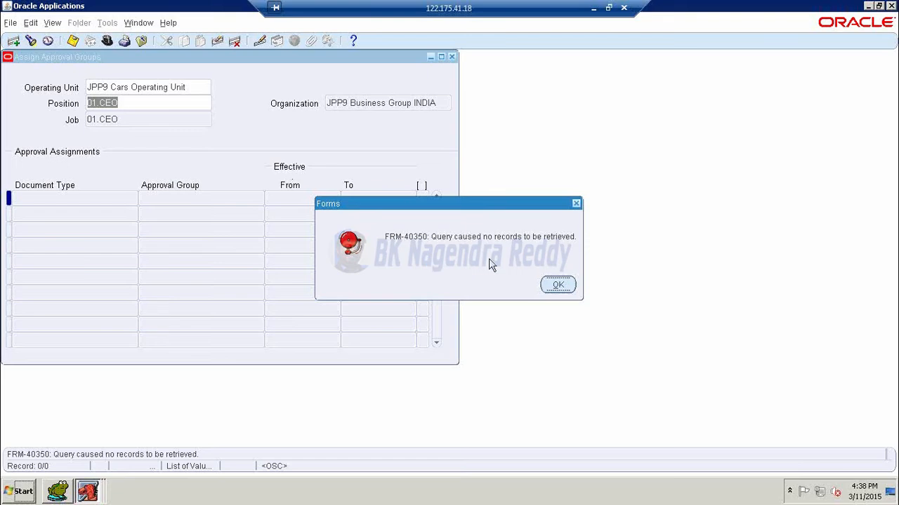
{"action": "left_click", "coordinate": [557, 284]}
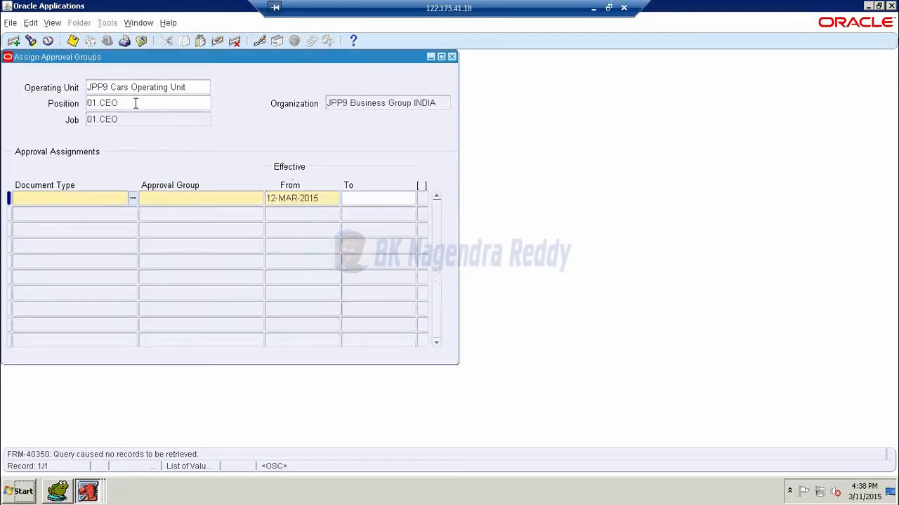
- Assign JPP9 Approval Group - 1 to Approve Blanket Purchase Agreements and Approve Blanket Releases
{"action": "left_click", "coordinate": [132, 199]}
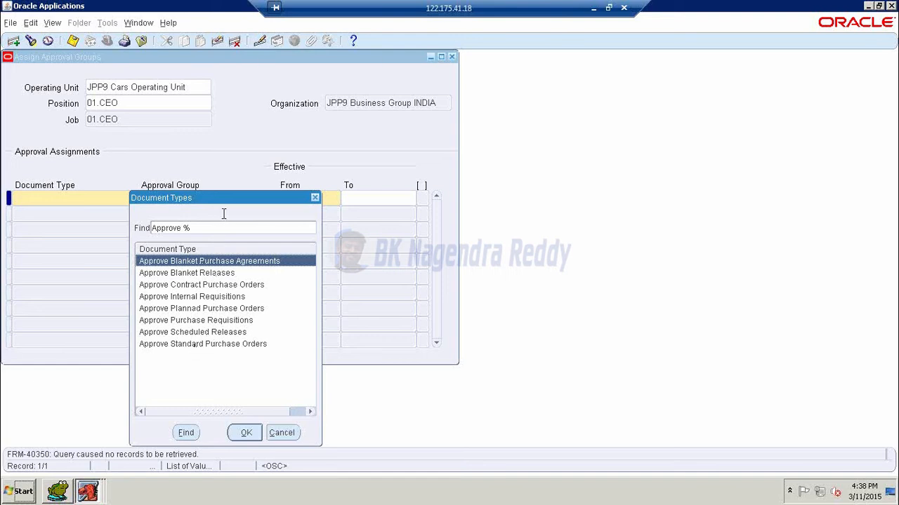
{"action": "left_click_drag", "start_coordinate": [239, 199], "coordinate": [486, 155]}
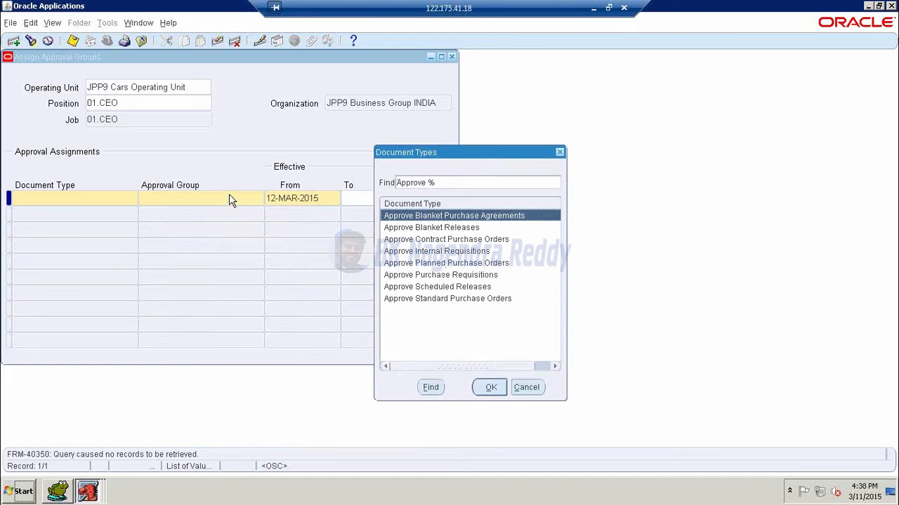
{"action": "left_click", "coordinate": [484, 387]}
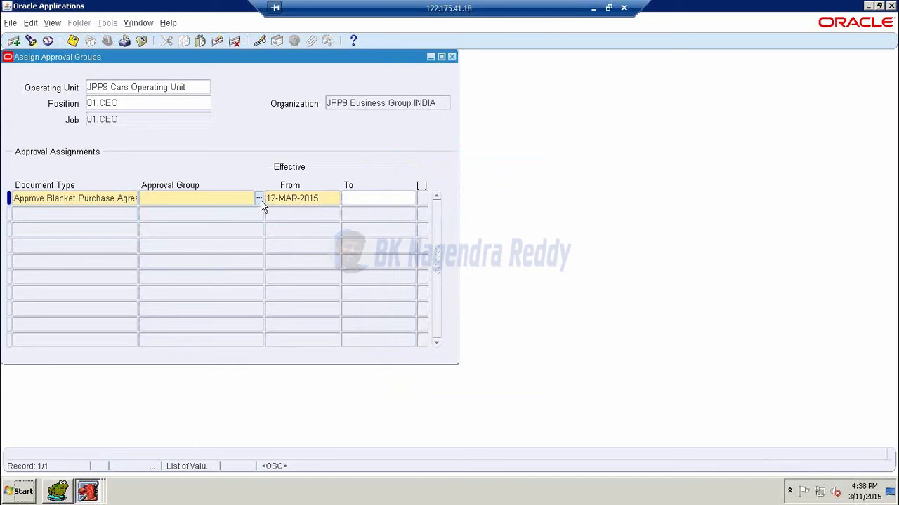
{"action": "type", "text": "jpp9"}
{"action": "key", "text": "Tab"}
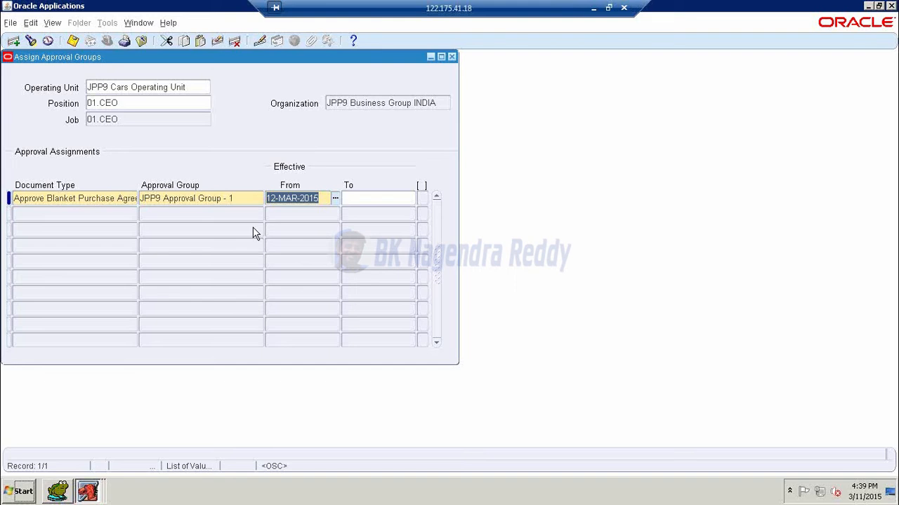
{"action": "left_click", "coordinate": [96, 212]}
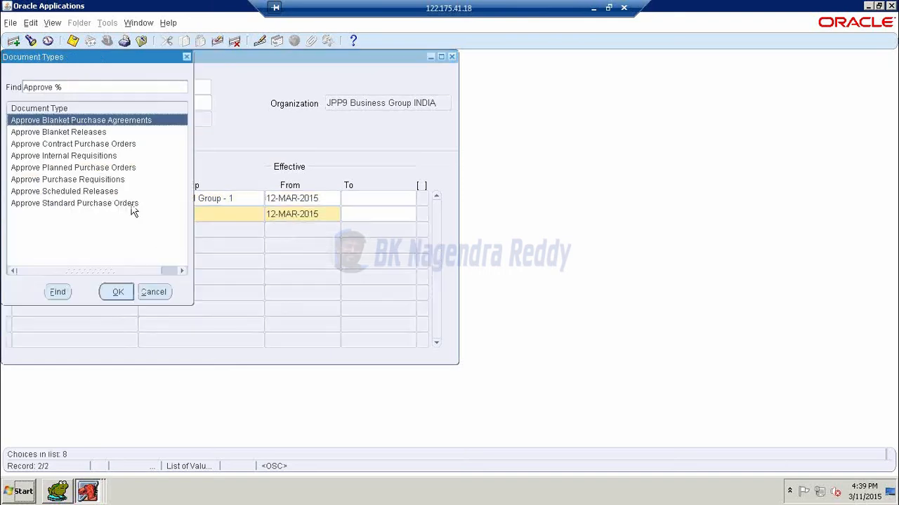
{"action": "left_click", "coordinate": [71, 134]}
{"action": "left_click", "coordinate": [115, 292]}
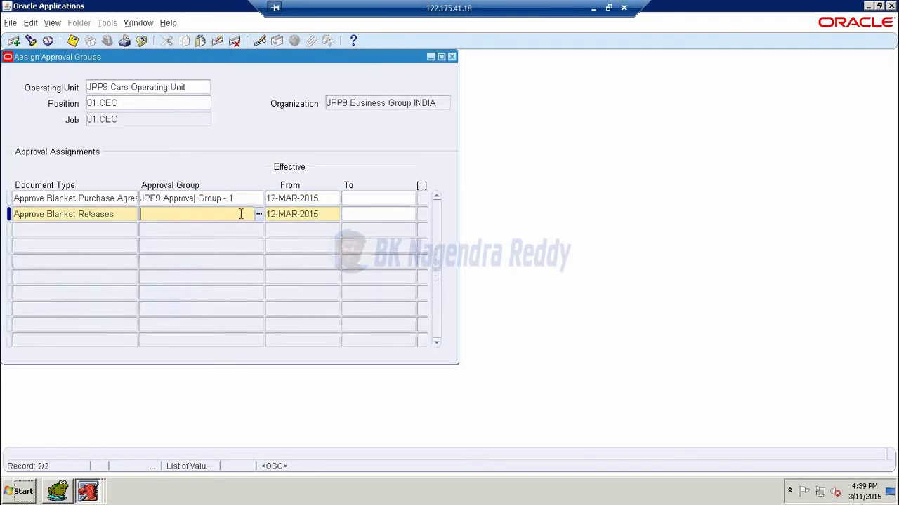
{"action": "type", "text": "jpp9"}
{"action": "key", "text": "Tab"}
- Add Approve Contract Purchase Orders and Approve Internal Requisitions rows with JPP9 Approval Group - 1
{"action": "left_click", "coordinate": [111, 235]}
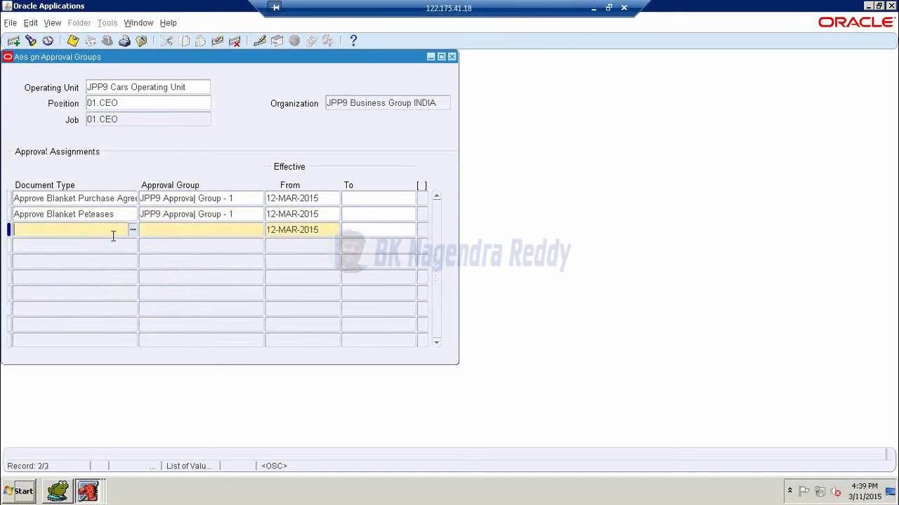
{"action": "left_click", "coordinate": [134, 233]}
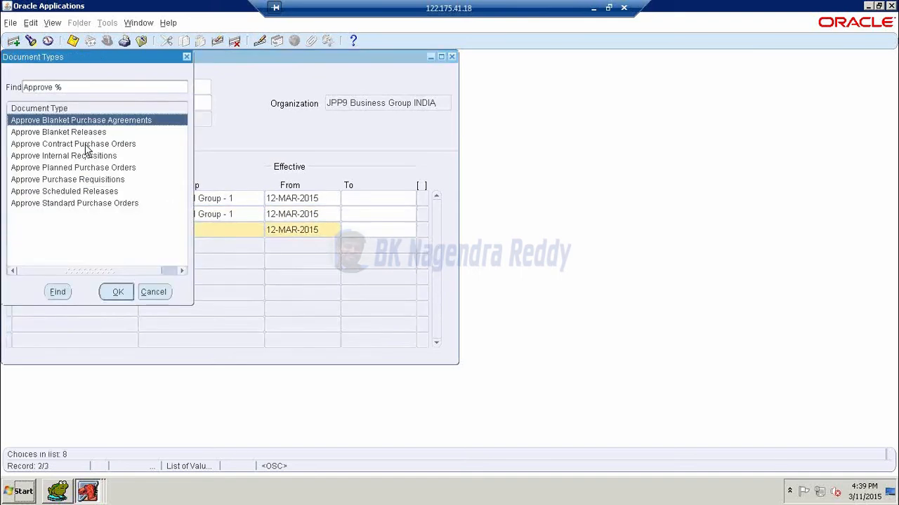
{"action": "left_click", "coordinate": [91, 144]}
{"action": "left_click", "coordinate": [116, 292]}
{"action": "left_click", "coordinate": [209, 232]}
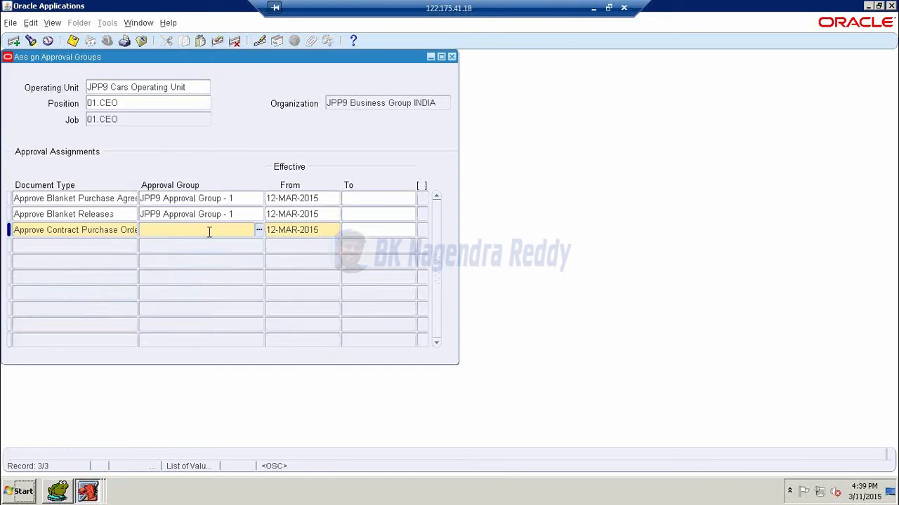
{"action": "type", "text": "jpp9"}
{"action": "key", "text": "Tab"}
{"action": "left_click", "coordinate": [114, 247]}
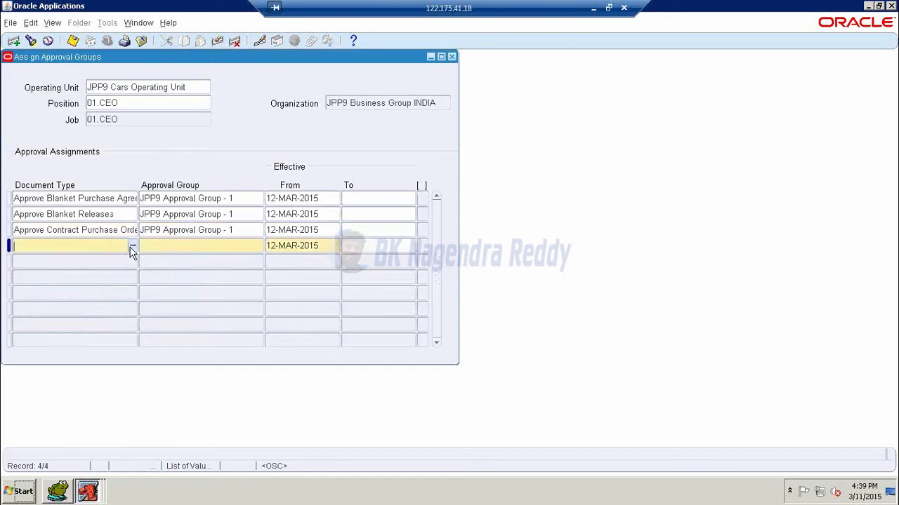
{"action": "left_click", "coordinate": [133, 247]}
{"action": "left_click", "coordinate": [50, 156]}
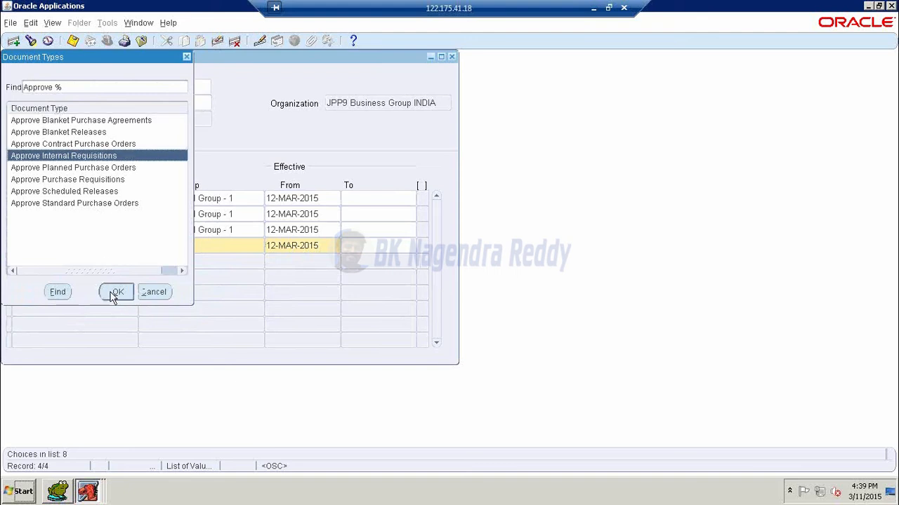
{"action": "left_click", "coordinate": [117, 292]}
{"action": "left_click", "coordinate": [216, 245]}
{"action": "type", "text": "jpp"}
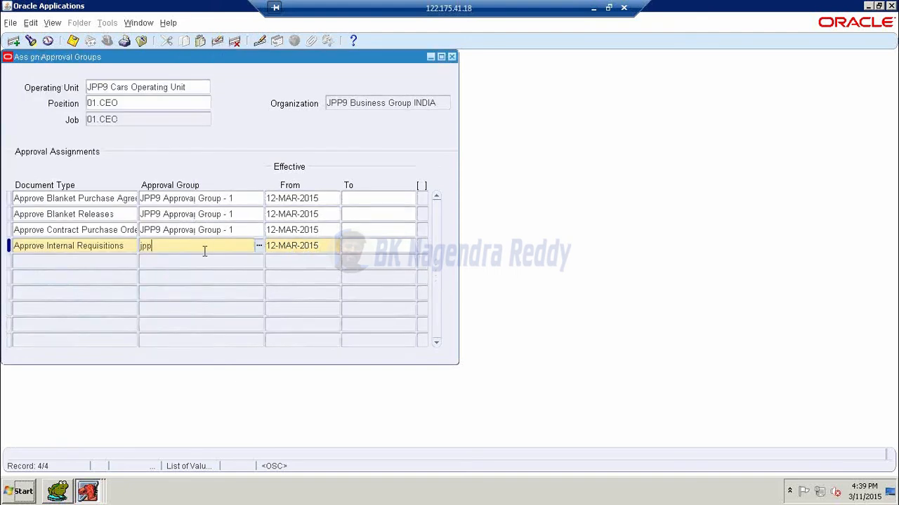
{"action": "key", "text": "Tab"}
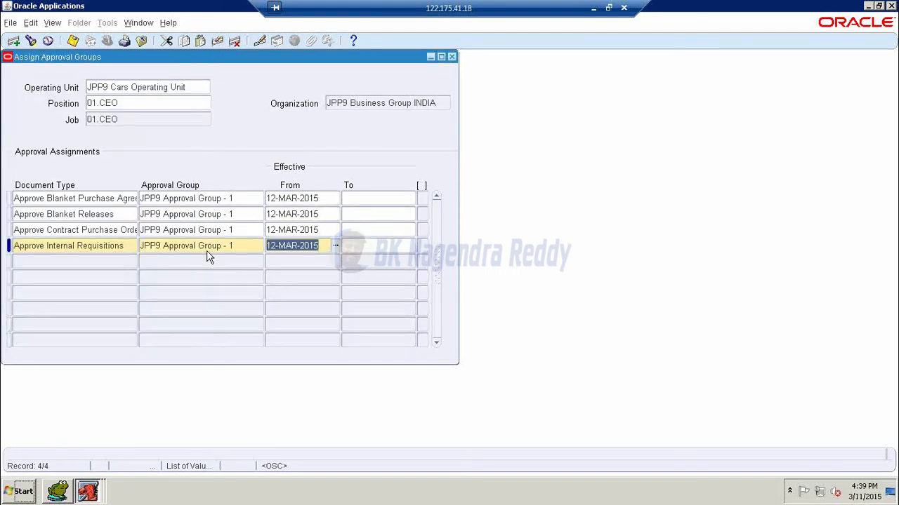
- Add Approve Planned Purchase Orders and Approve Purchase Requisitions rows with JPP9 Approval Group - 1
{"action": "left_click", "coordinate": [121, 261]}
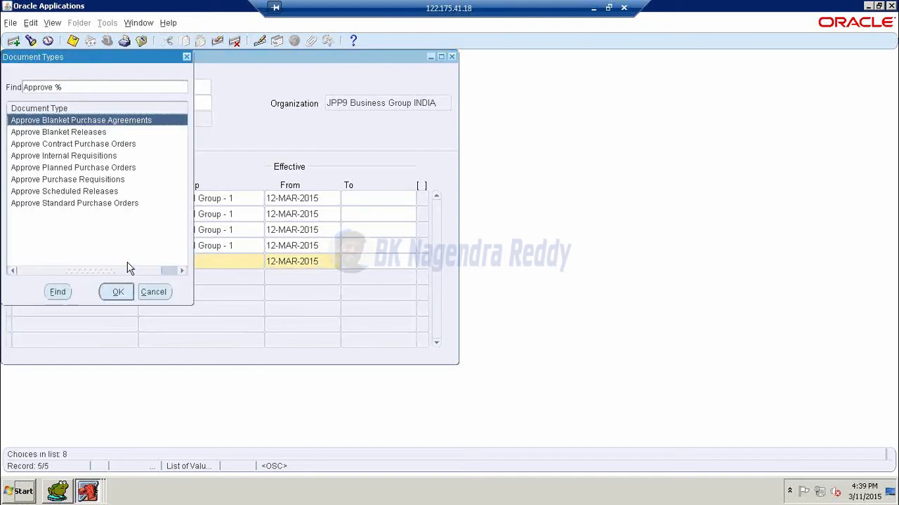
{"action": "left_click", "coordinate": [81, 156]}
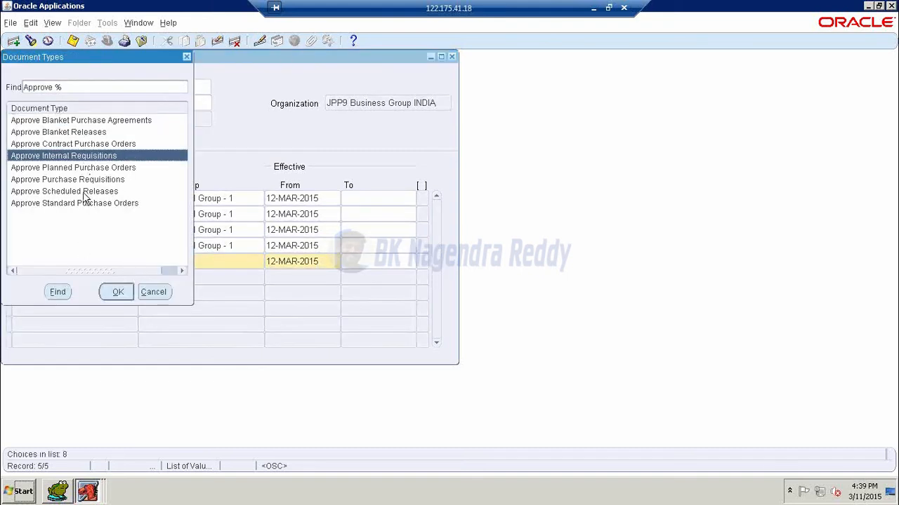
{"action": "left_click_drag", "start_coordinate": [127, 58], "coordinate": [510, 115]}
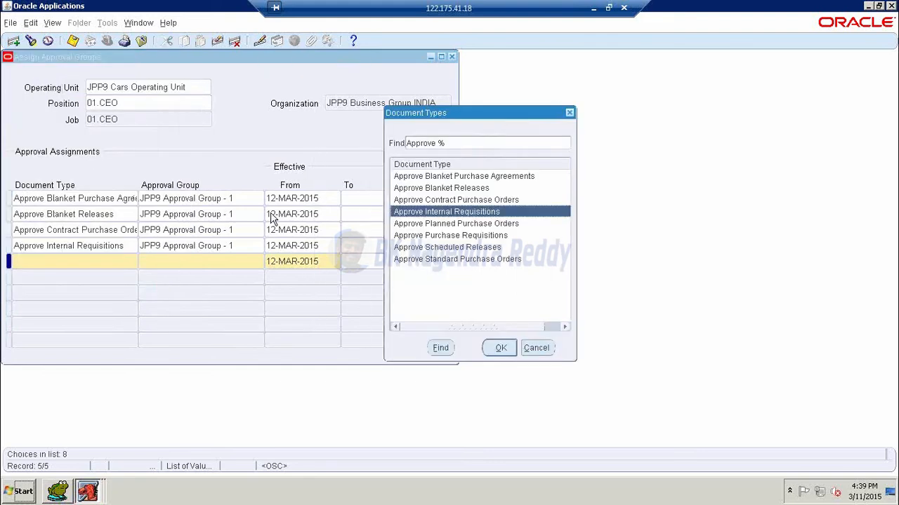
{"action": "left_click", "coordinate": [434, 224]}
{"action": "left_click", "coordinate": [500, 349]}
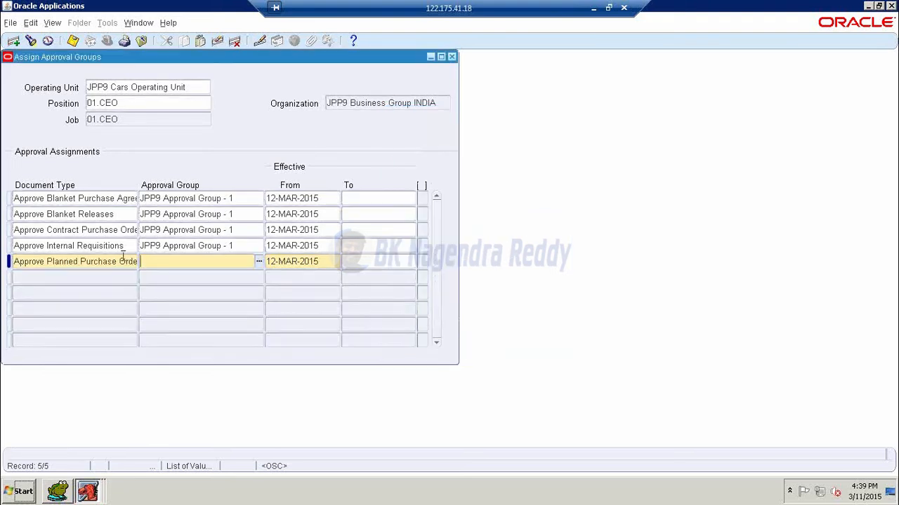
{"action": "type", "text": "jpp"}
{"action": "key", "text": "Tab"}
{"action": "left_click", "coordinate": [134, 281]}
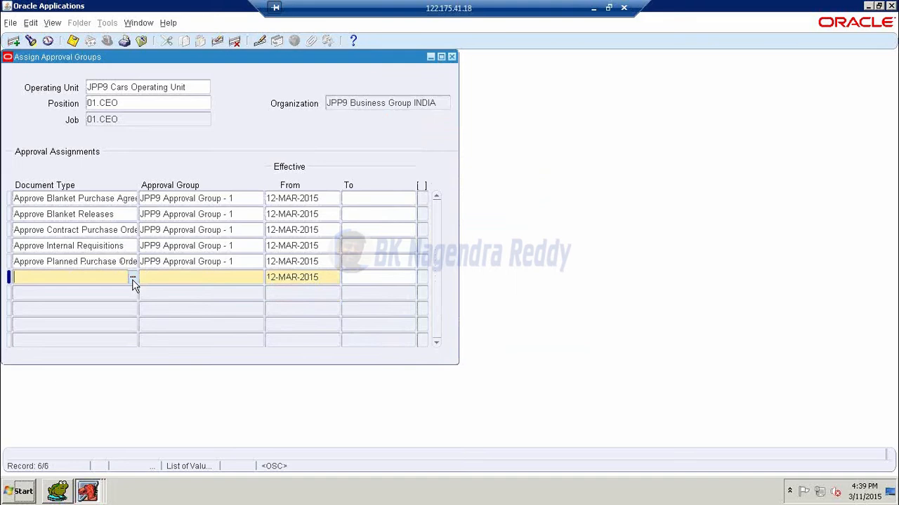
{"action": "left_click", "coordinate": [133, 278]}
{"action": "left_click", "coordinate": [74, 180]}
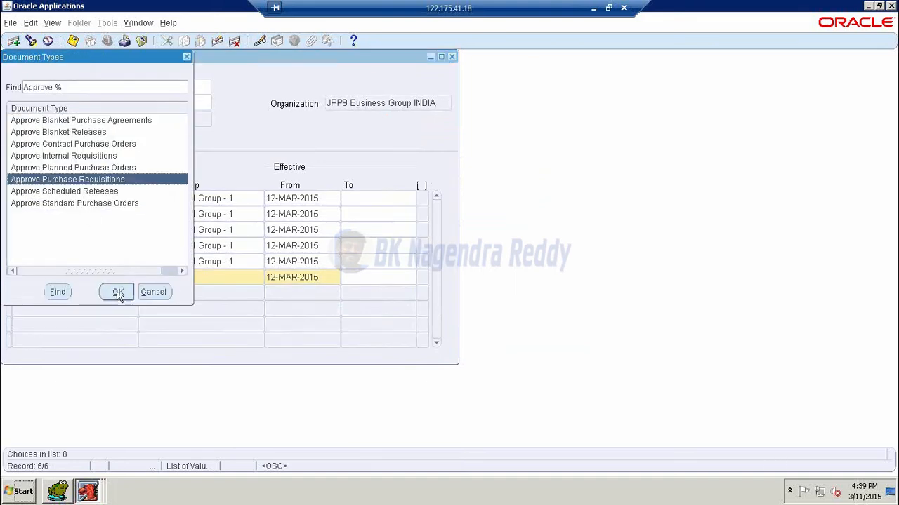
{"action": "left_click", "coordinate": [118, 293]}
{"action": "left_click", "coordinate": [210, 274]}
{"action": "type", "text": "jpp"}
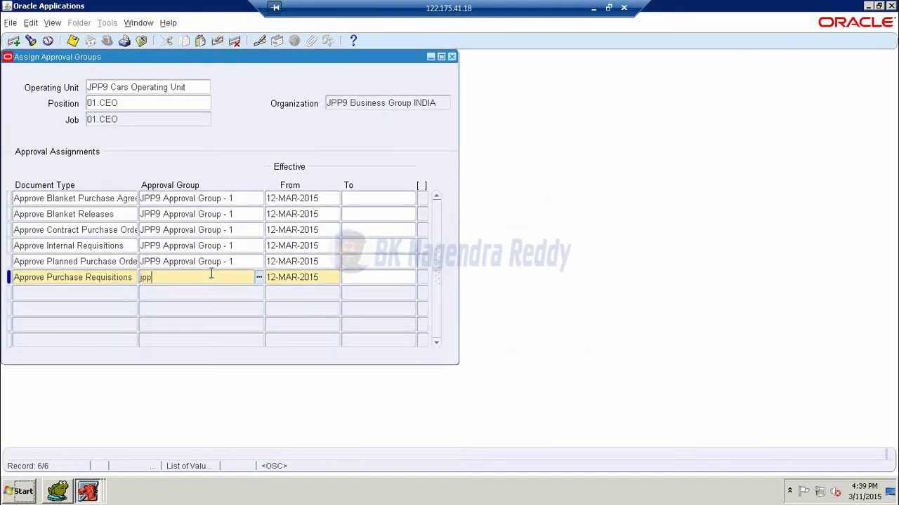
{"action": "type", "text": "9"}
{"action": "key", "text": "Tab"}
- Add Approve Scheduled Releases and Approve Standard Purchase Orders rows with JPP9 Approval Group - 1
{"action": "left_click", "coordinate": [131, 294]}
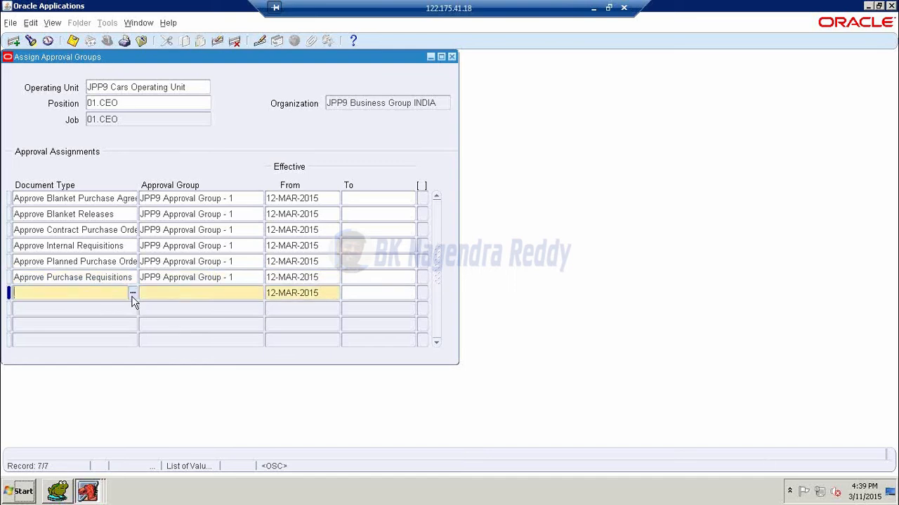
{"action": "left_click", "coordinate": [67, 191]}
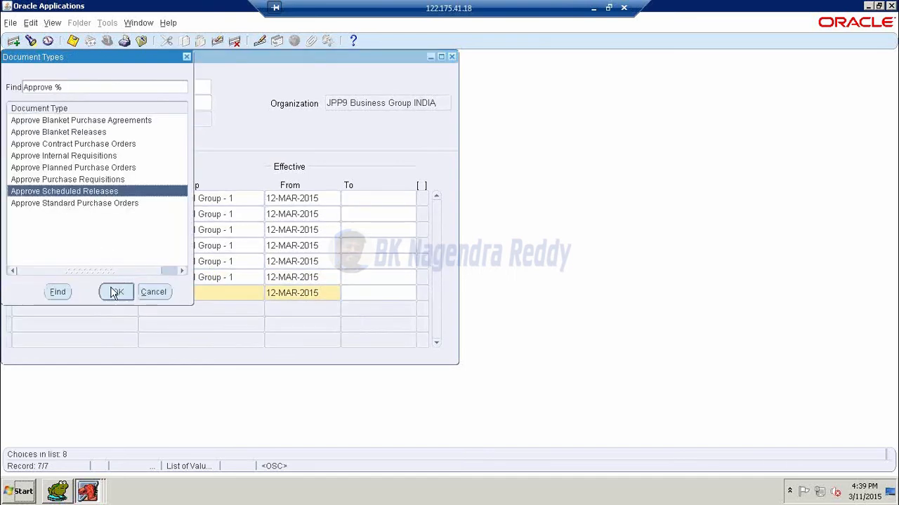
{"action": "left_click", "coordinate": [114, 290]}
{"action": "left_click", "coordinate": [208, 294]}
{"action": "type", "text": "jpp9"}
{"action": "key", "text": "Tab"}
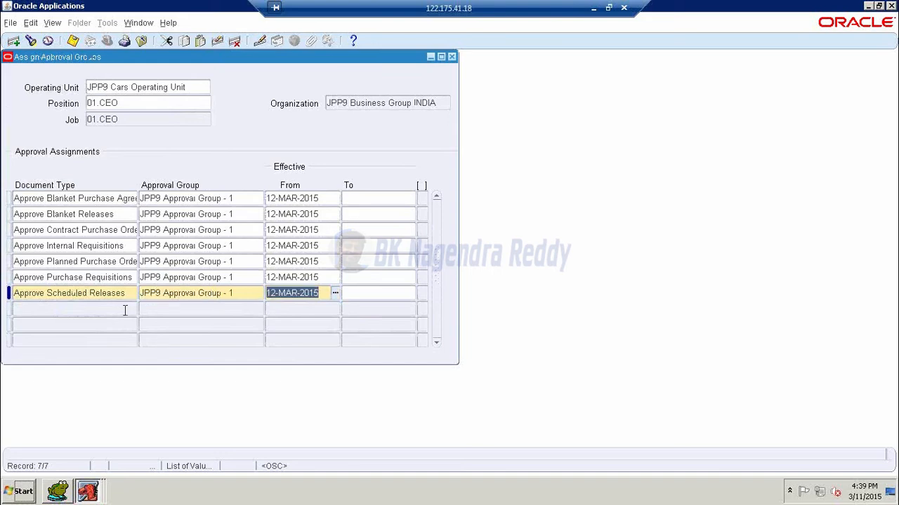
{"action": "double_click", "coordinate": [125, 309]}
{"action": "left_click", "coordinate": [89, 203]}
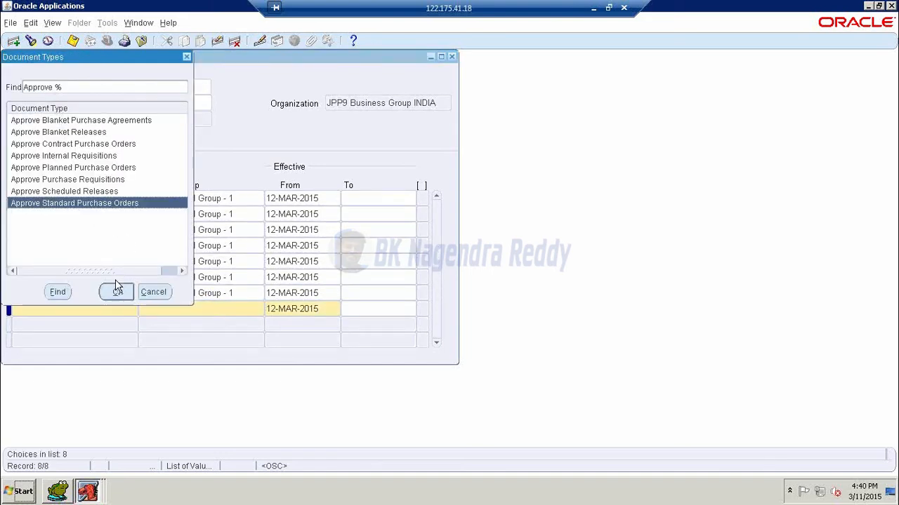
{"action": "left_click", "coordinate": [116, 285]}
{"action": "type", "text": "jpp9"}
{"action": "key", "text": "Tab"}
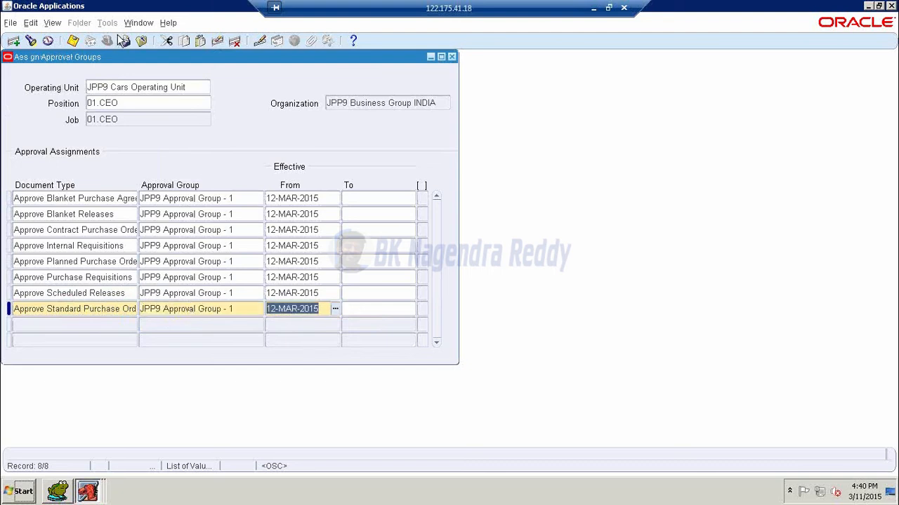
- Save the eight 01.CEO approval assignments and close the form
{"action": "left_click", "coordinate": [73, 42]}
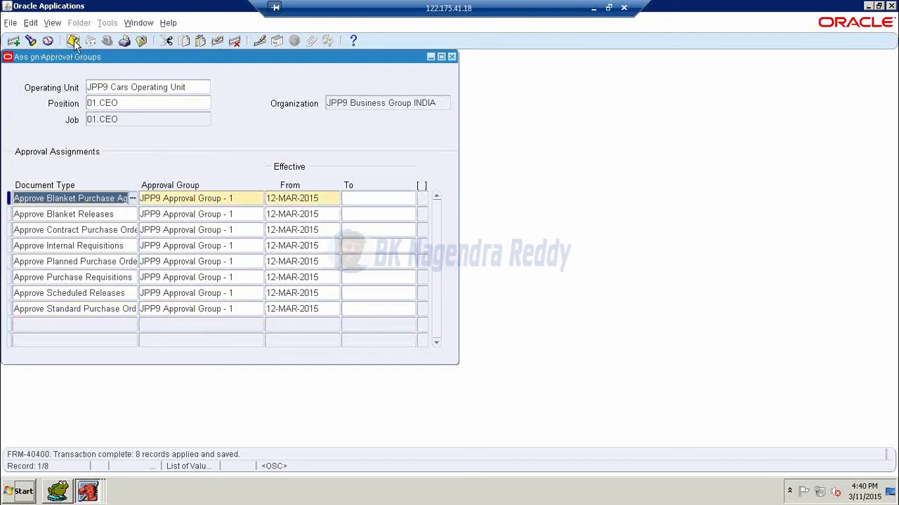
{"action": "left_click", "coordinate": [73, 41]}
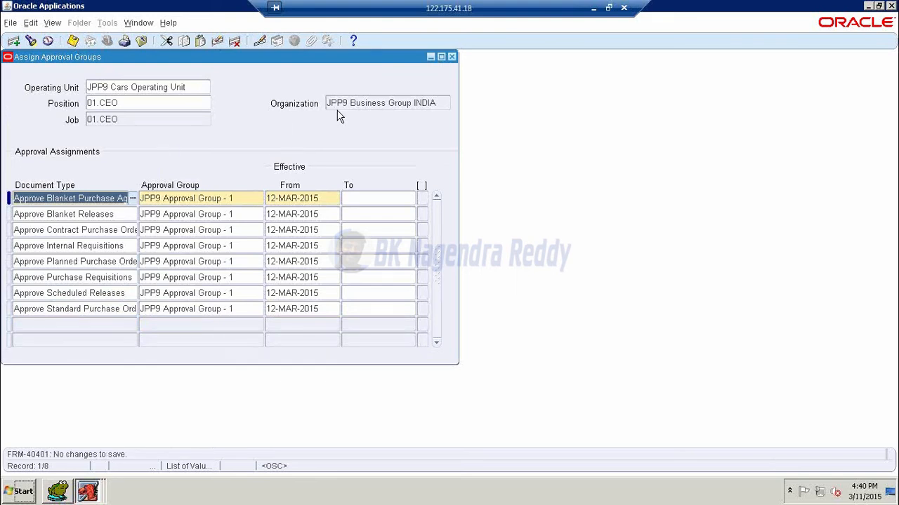
{"action": "left_click", "coordinate": [452, 56]}
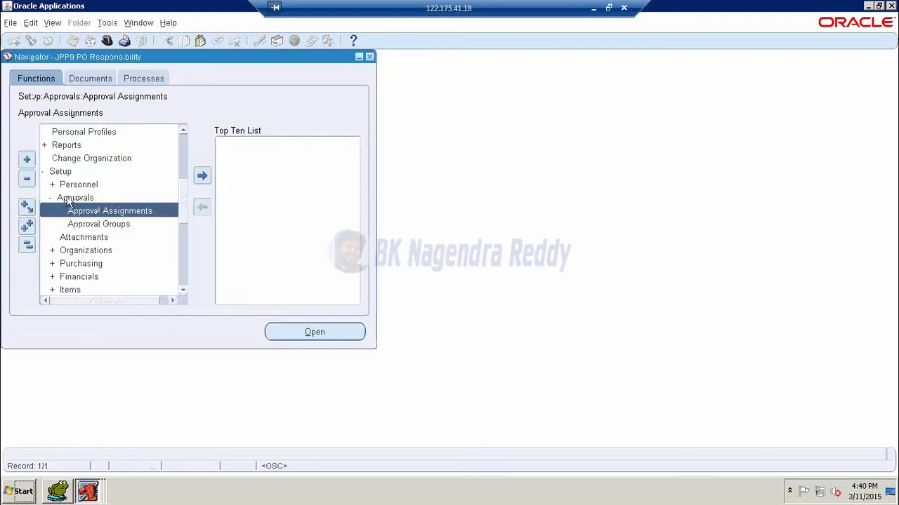
- Open a new requisition from Requisitions, then close it and collapse the branch
{"action": "double_click", "coordinate": [68, 195]}
{"action": "double_click", "coordinate": [60, 263]}
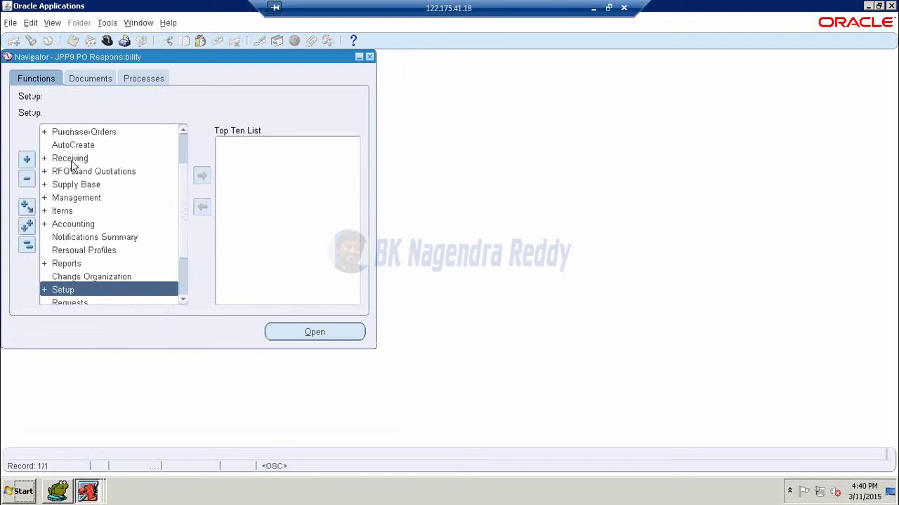
{"action": "left_click", "coordinate": [72, 161]}
{"action": "scroll", "coordinate": [75, 168], "scroll_direction": "up", "scroll_amount": 2}
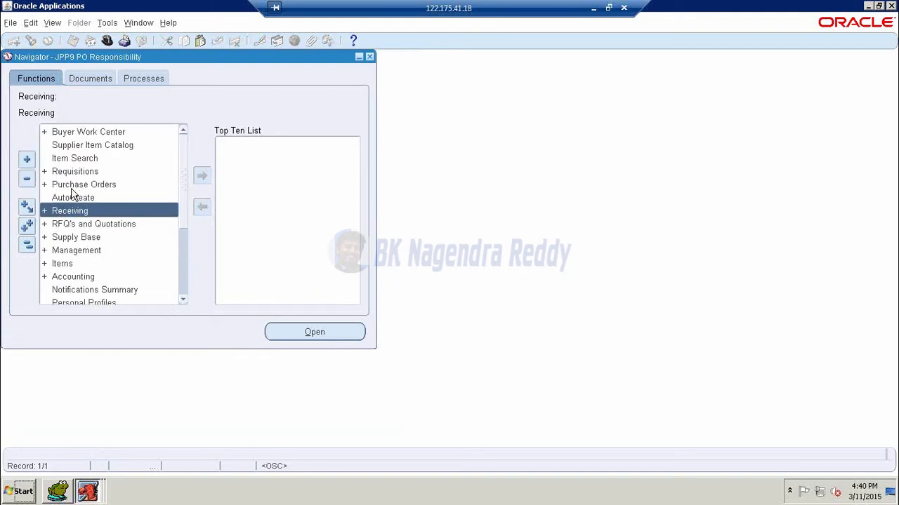
{"action": "double_click", "coordinate": [75, 171]}
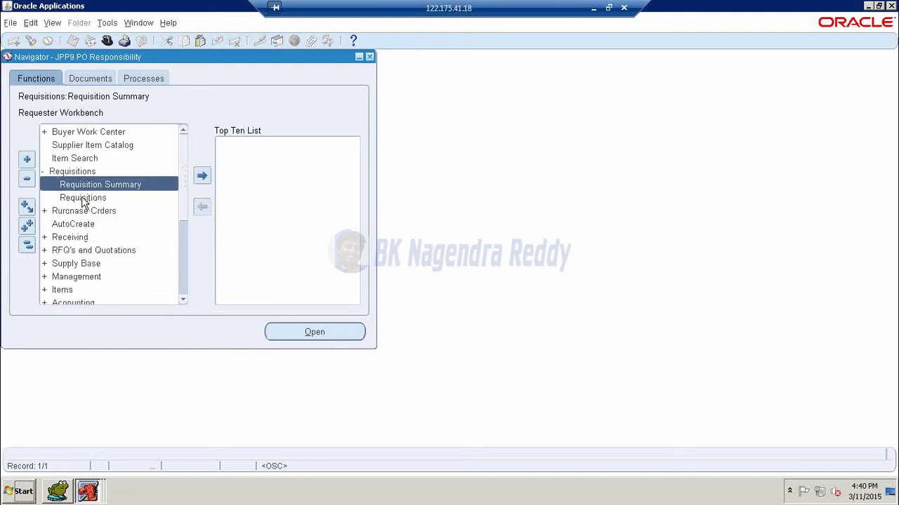
{"action": "left_click", "coordinate": [80, 197]}
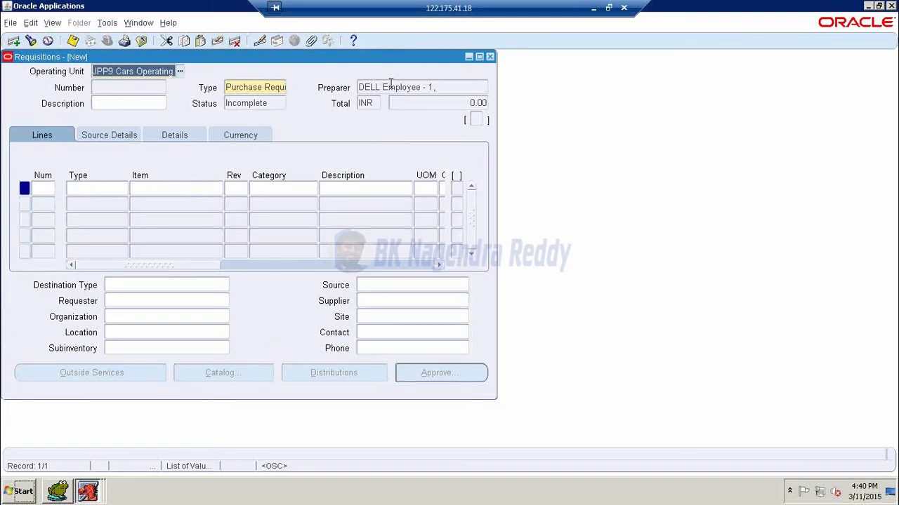
{"action": "left_click", "coordinate": [491, 57]}
{"action": "double_click", "coordinate": [79, 172]}
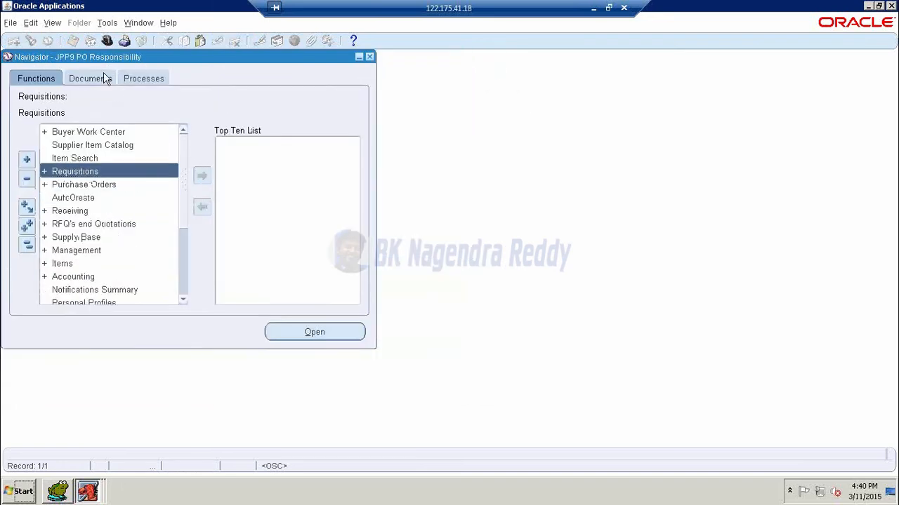
- Switch to System Administrator, open Define Users, and query user JPP9
{"action": "left_click", "coordinate": [106, 41]}
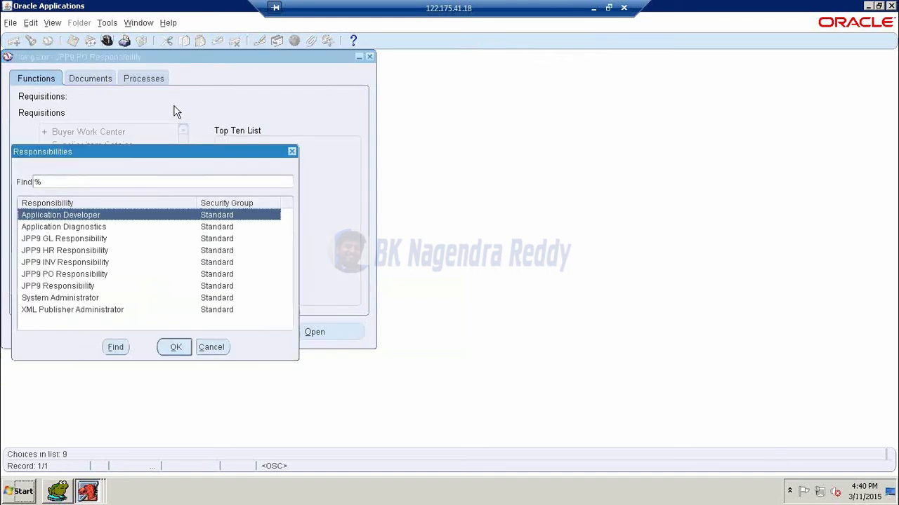
{"action": "key", "text": "s"}
{"action": "key", "text": "Down"}
{"action": "key", "text": "Down"}
{"action": "key", "text": "Down"}
{"action": "key", "text": "Down"}
{"action": "key", "text": "Down"}
{"action": "key", "text": "Down"}
{"action": "key", "text": "Down"}
{"action": "key", "text": "Down"}
{"action": "key", "text": "Down"}
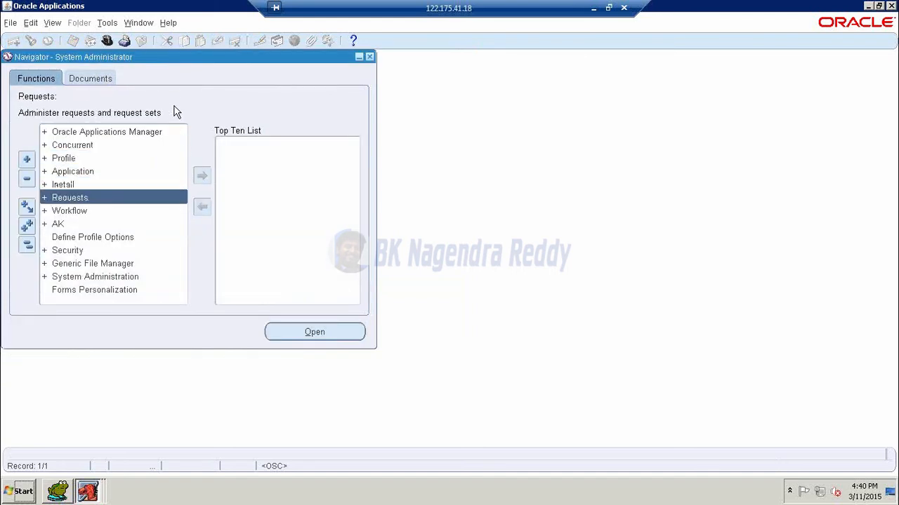
{"action": "key", "text": "Return"}
{"action": "key", "text": "Return"}
{"action": "key", "text": "Return"}
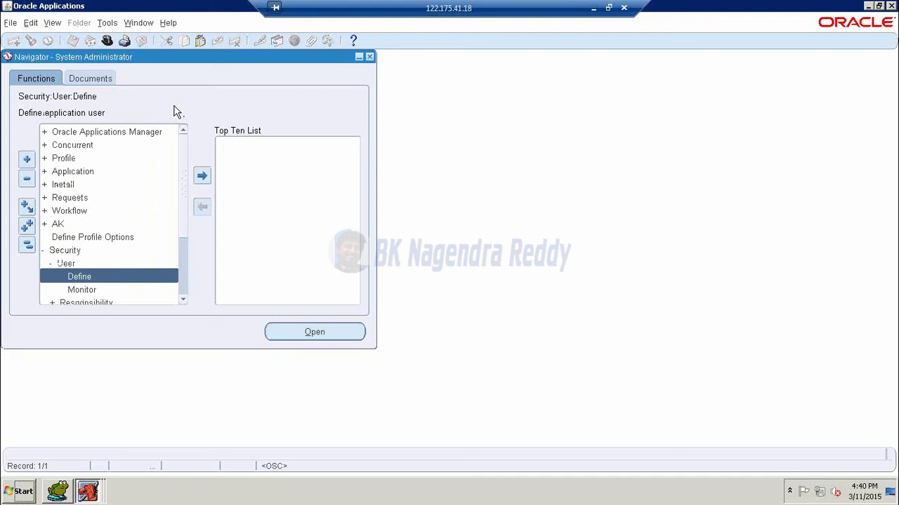
{"action": "key", "text": "F11"}
{"action": "type", "text": "JRP"}
{"action": "type", "text": "9"}
{"action": "key", "text": "ctrl+F11"}
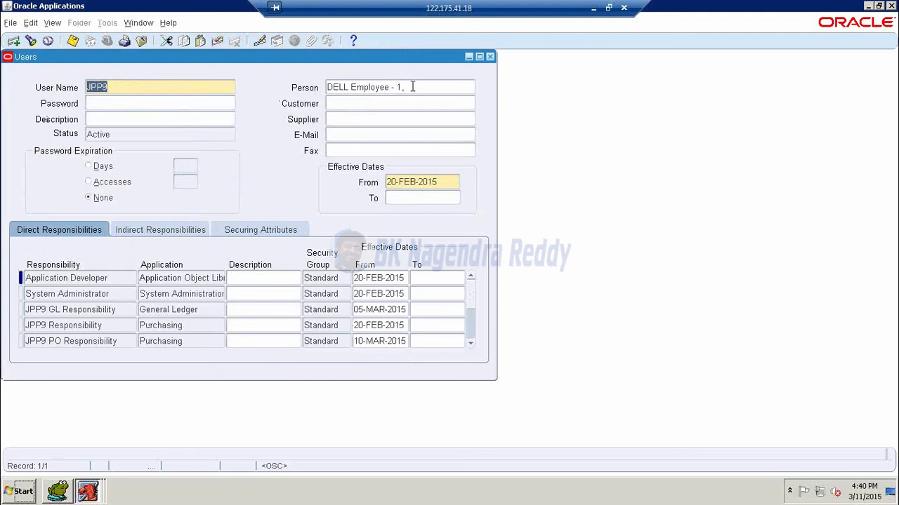
- Change the user's Person to JPP9 Employee - 1, save, and close the form
{"action": "left_click", "coordinate": [412, 87]}
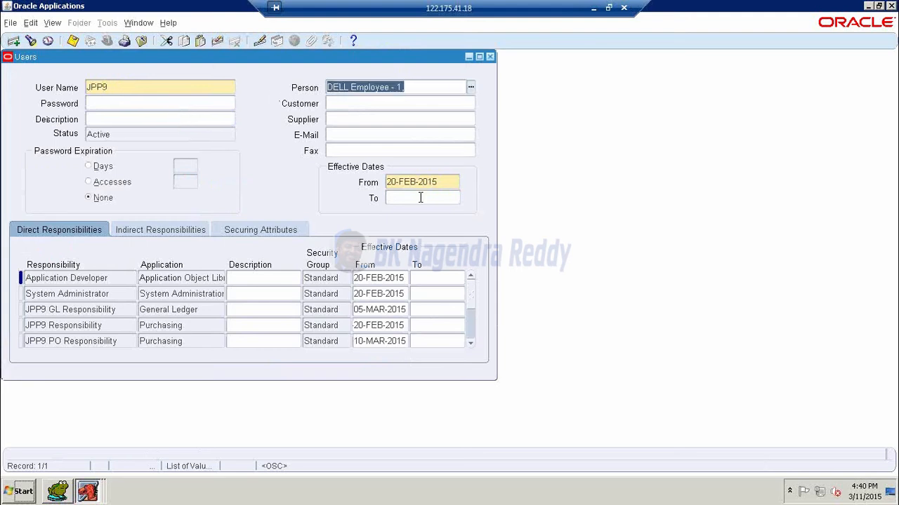
{"action": "key", "text": "Delete"}
{"action": "type", "text": "jpp9"}
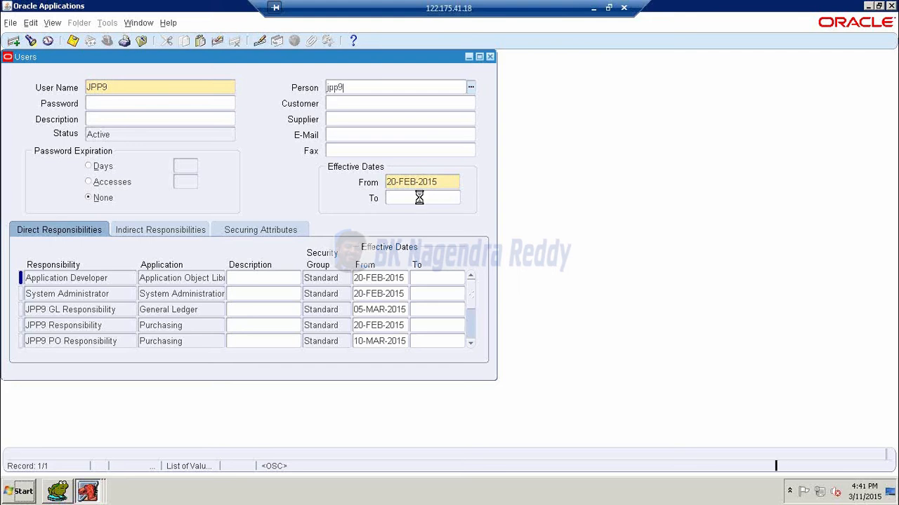
{"action": "key", "text": "Tab"}
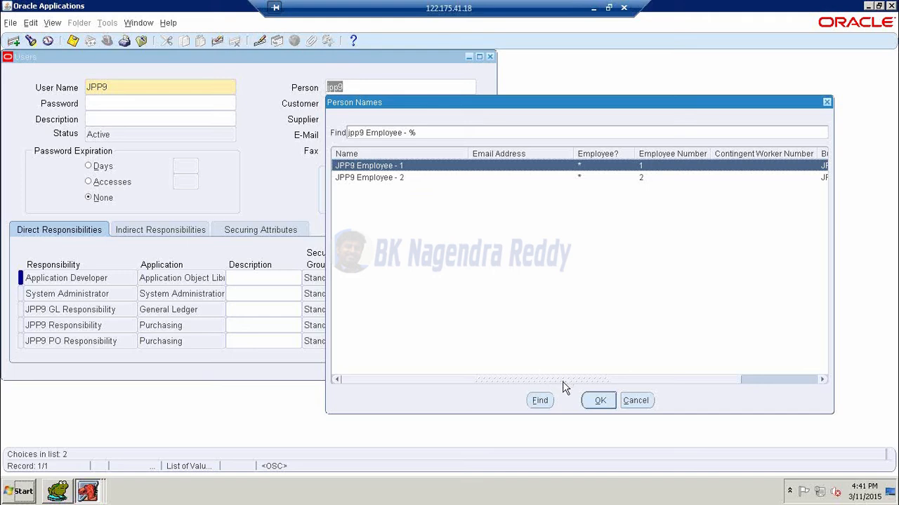
{"action": "left_click_drag", "start_coordinate": [561, 383], "coordinate": [730, 383]}
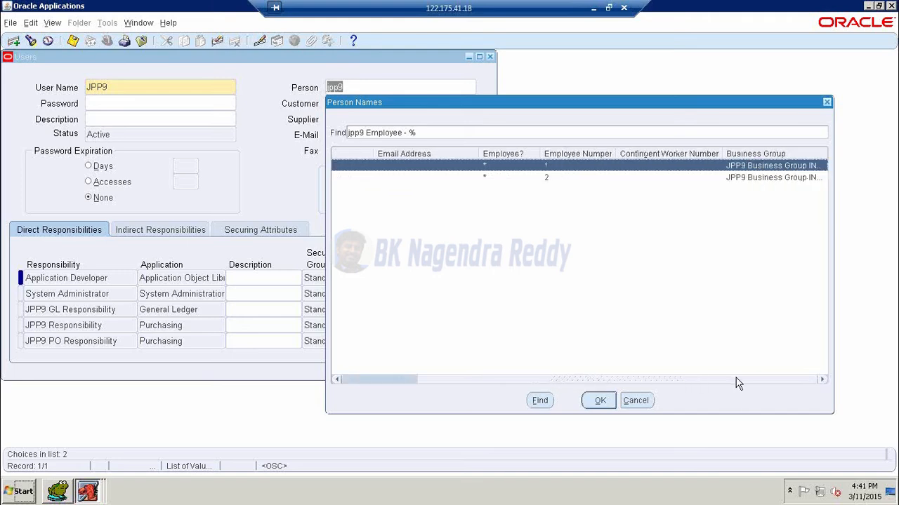
{"action": "left_click_drag", "start_coordinate": [735, 383], "coordinate": [547, 367]}
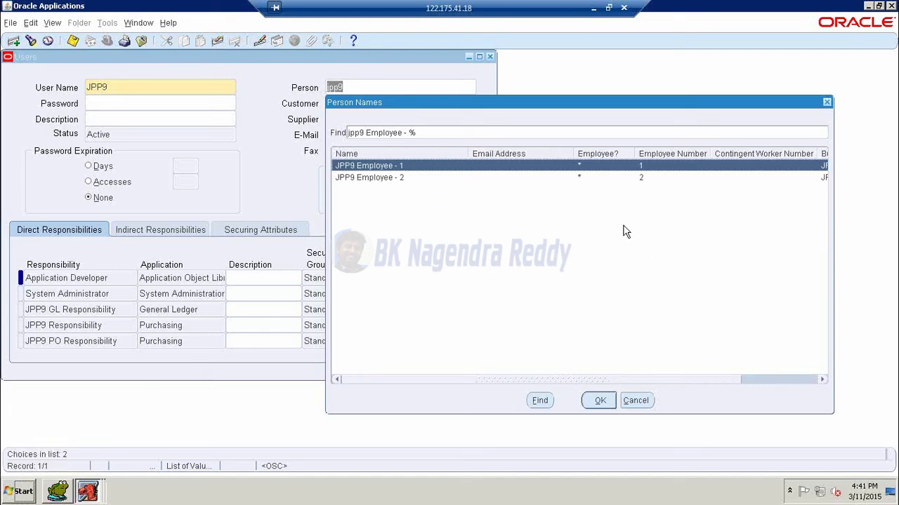
{"action": "left_click", "coordinate": [598, 400]}
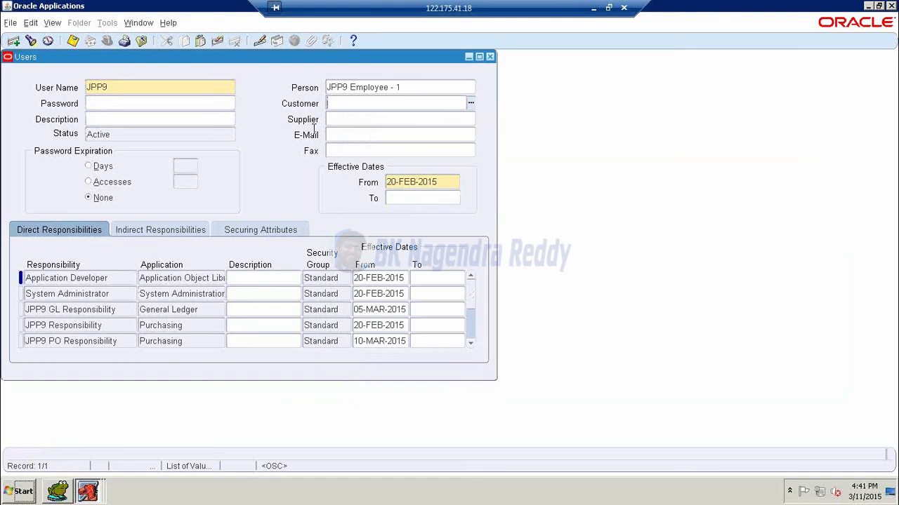
{"action": "left_click", "coordinate": [73, 41]}
{"action": "left_click", "coordinate": [73, 41]}
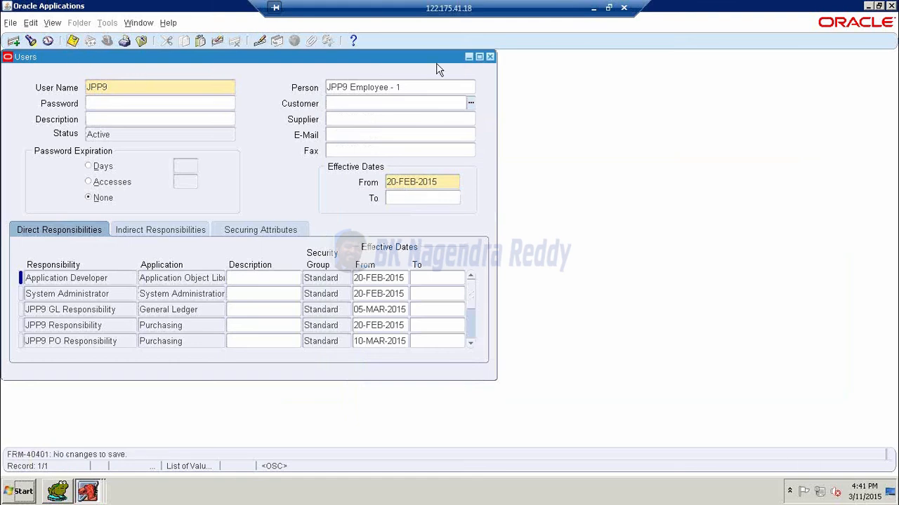
{"action": "left_click", "coordinate": [489, 57]}
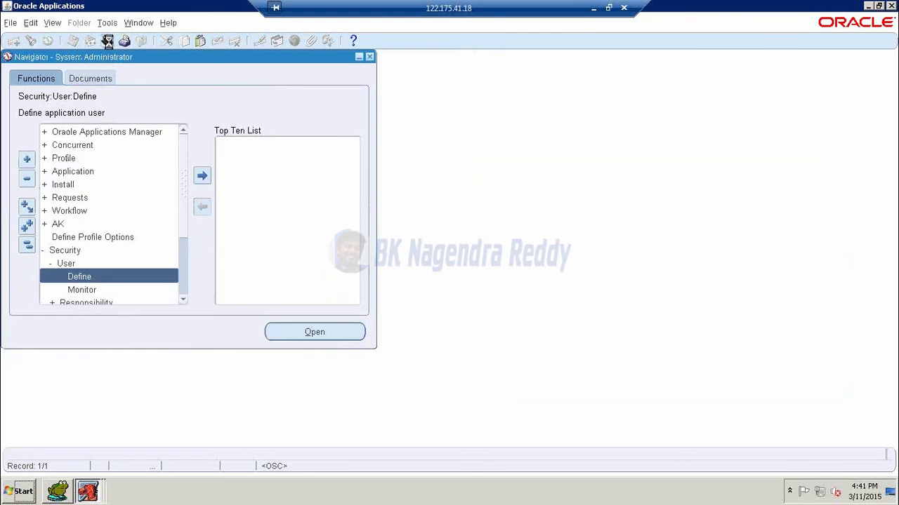
- Switch to JPP9 HR Responsibility and open People > Enter and Maintain
{"action": "left_click", "coordinate": [107, 40]}
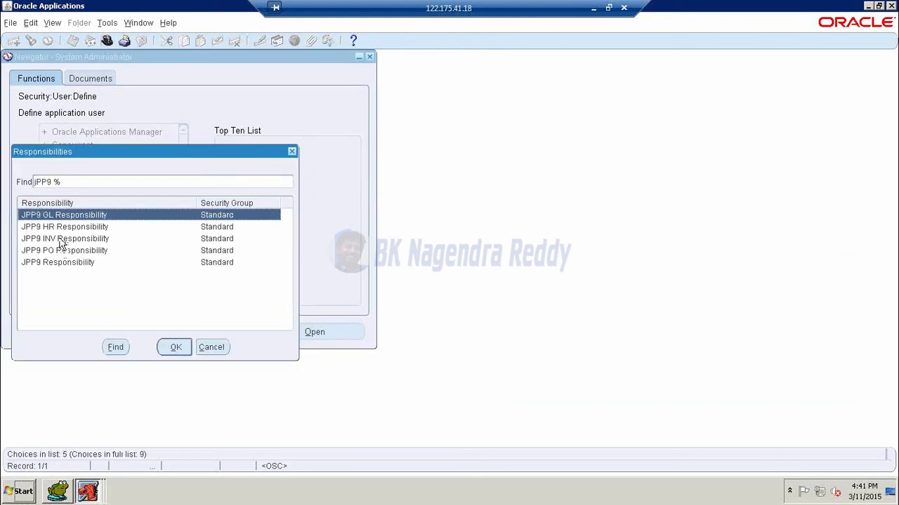
{"action": "left_click", "coordinate": [59, 227]}
{"action": "left_click", "coordinate": [168, 344]}
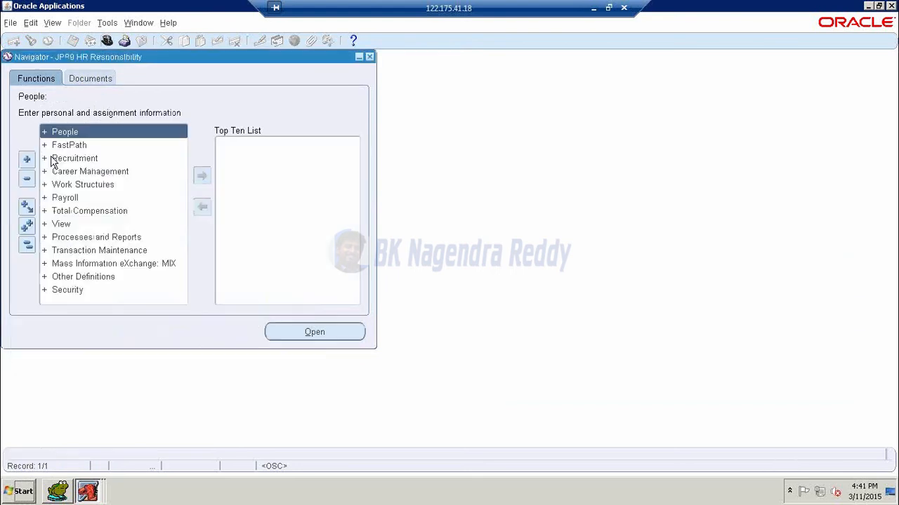
{"action": "double_click", "coordinate": [68, 138]}
{"action": "double_click", "coordinate": [75, 145]}
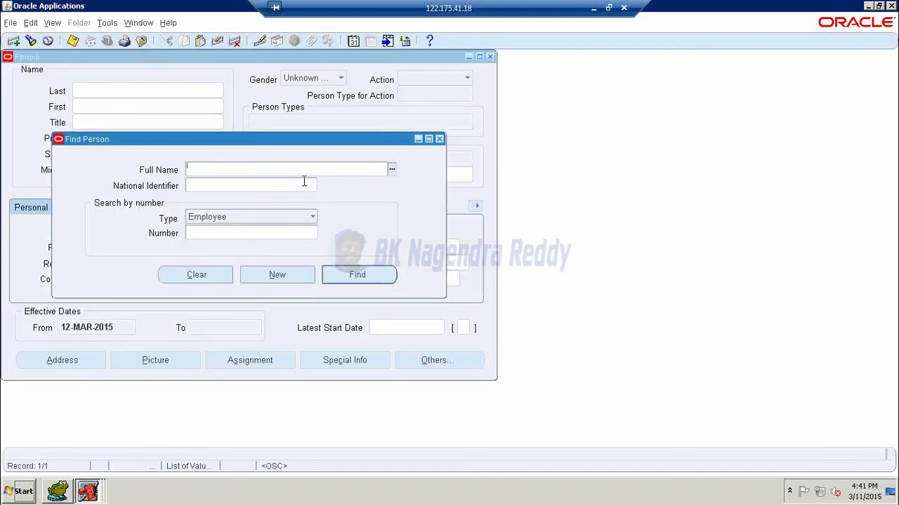
- Find JPP9 Employee - 1, view its assignment lacking job and position, then start a jp% search
{"action": "type", "text": "jpp9"}
{"action": "key", "text": "Tab"}
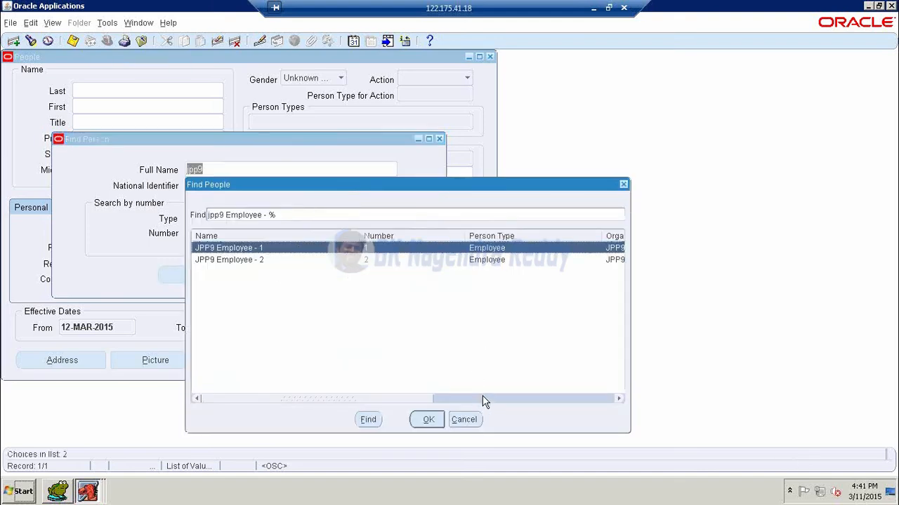
{"action": "left_click", "coordinate": [430, 419]}
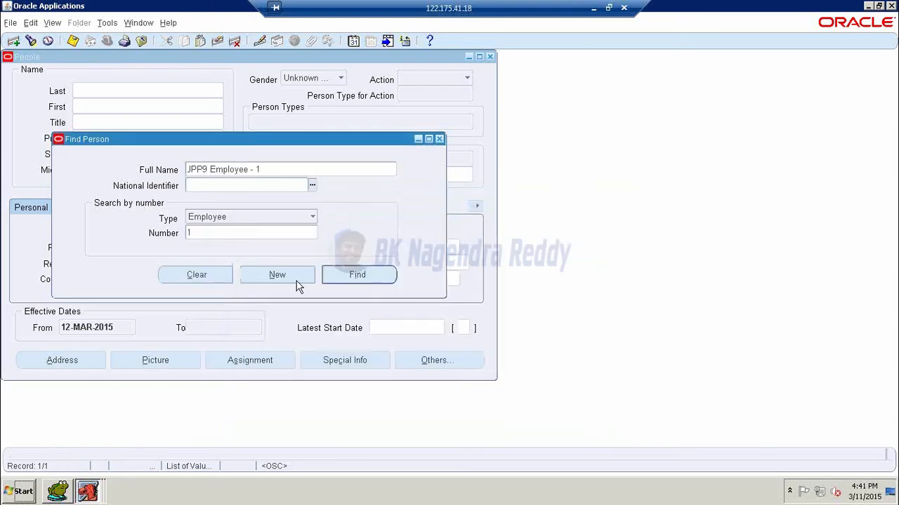
{"action": "left_click", "coordinate": [334, 278]}
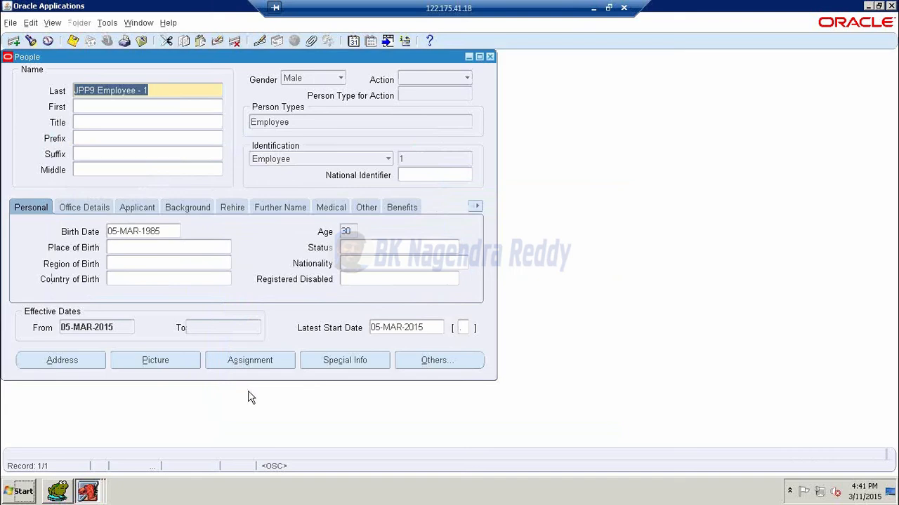
{"action": "left_click", "coordinate": [249, 365]}
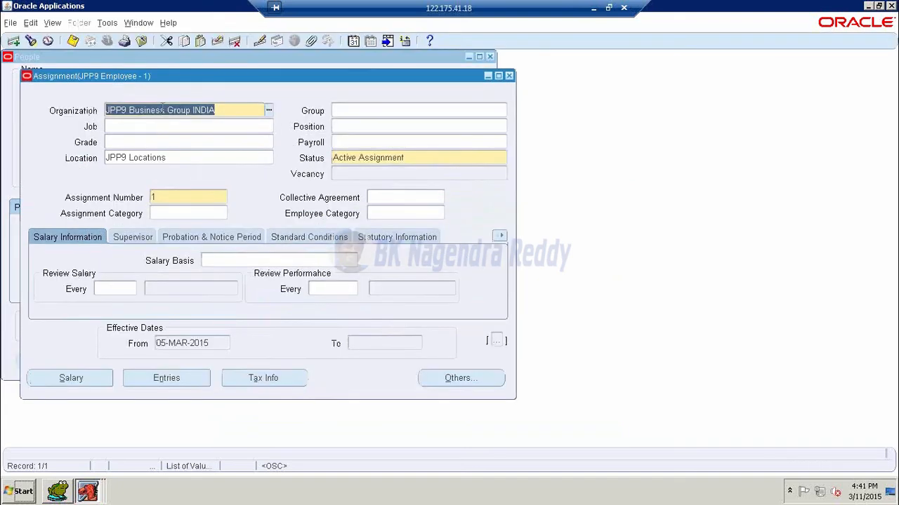
{"action": "left_click", "coordinate": [509, 76]}
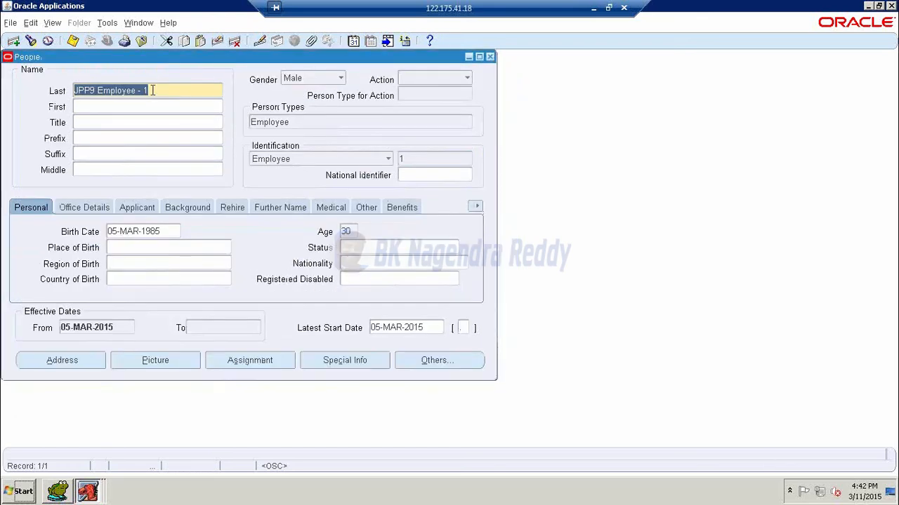
{"action": "key", "text": "F11"}
{"action": "type", "text": "jp"}
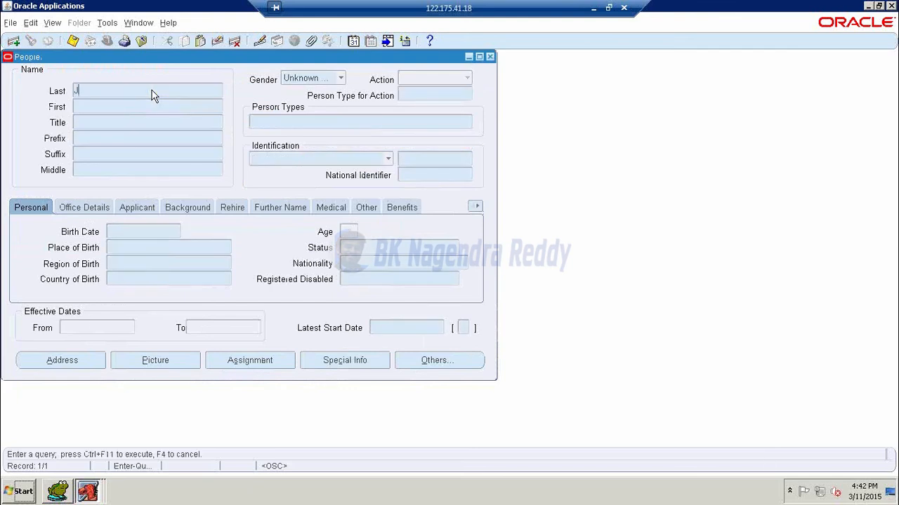
{"action": "type", "text": "%"}
- Run the jp% query and view JPP9 Employee - 2's assignment: job 02.Manager, position 02.Sr Manager
{"action": "key", "text": "ctrl+F11"}
{"action": "key", "text": "Down"}
{"action": "left_click", "coordinate": [264, 368]}
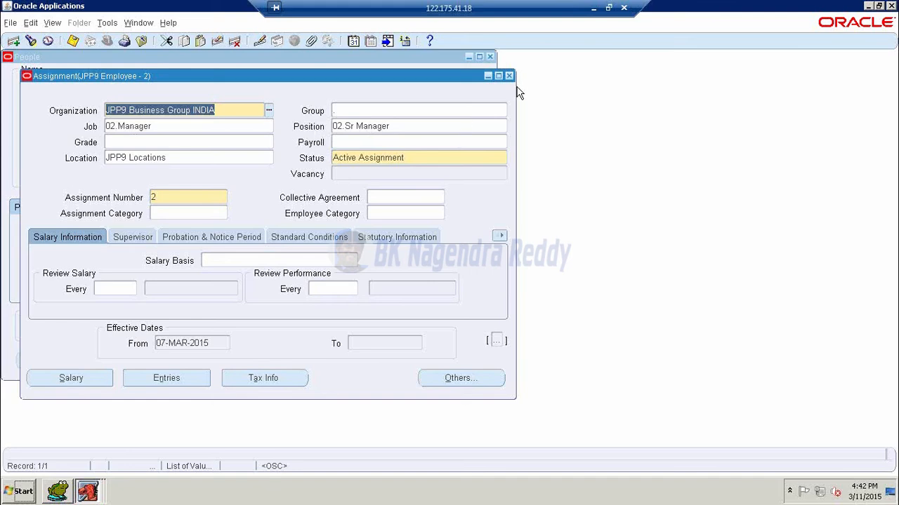
{"action": "left_click", "coordinate": [509, 77]}
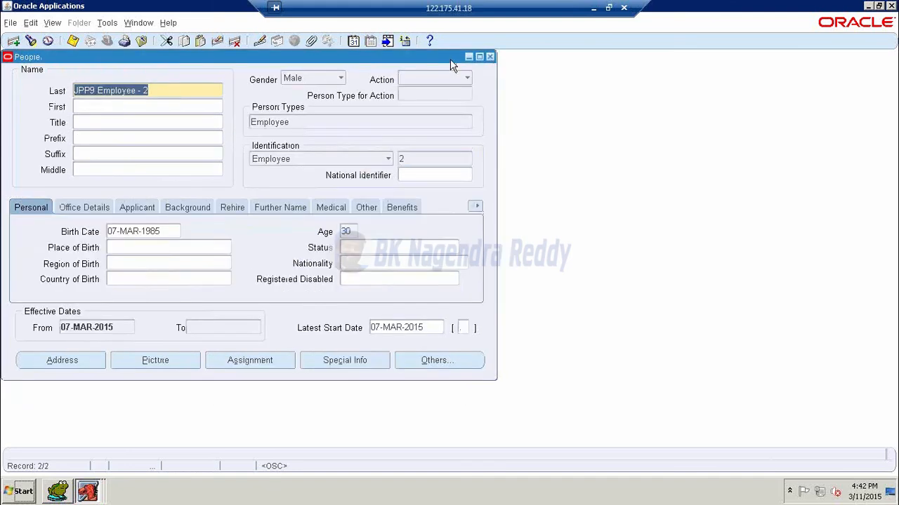
- Close the People form and return to the JPP9 HR Navigator
{"action": "left_click", "coordinate": [490, 57]}
{"action": "double_click", "coordinate": [71, 133]}
{"action": "left_click", "coordinate": [107, 41]}
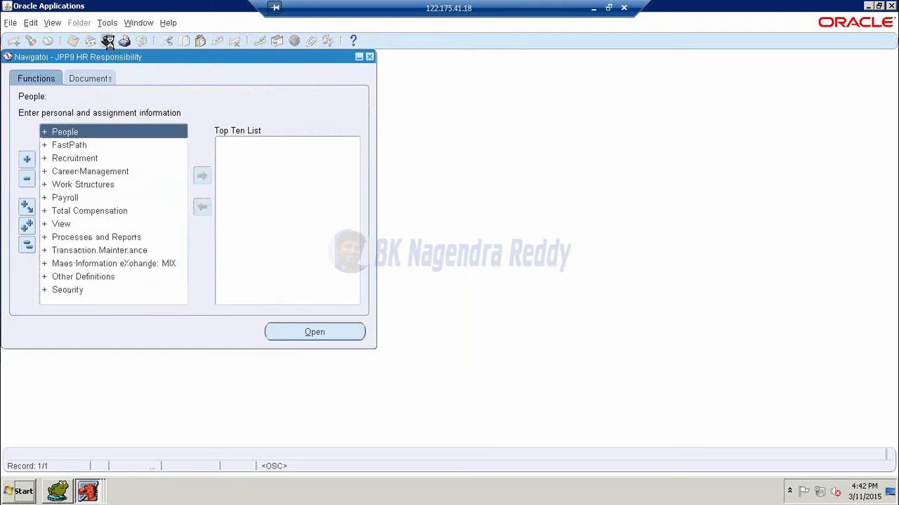
- Switch to System Administrator and open the Security > User > Define form
{"action": "key", "text": "s"}
{"action": "key", "text": "Down"}
{"action": "key", "text": "Down"}
{"action": "key", "text": "Down"}
{"action": "key", "text": "Down"}
{"action": "key", "text": "Down"}
{"action": "key", "text": "Down"}
{"action": "key", "text": "Down"}
{"action": "key", "text": "Down"}
{"action": "key", "text": "Down"}
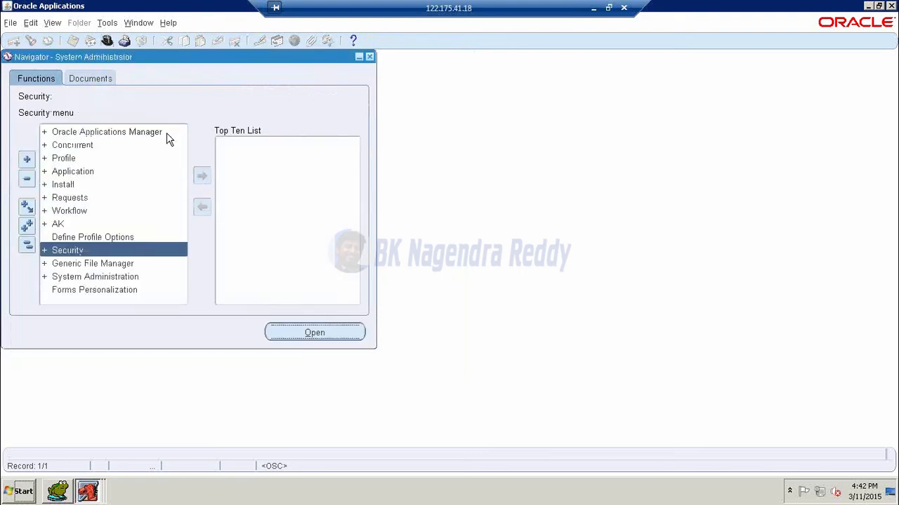
{"action": "key", "text": "Return"}
{"action": "key", "text": "Down"}
{"action": "key", "text": "Return"}
{"action": "key", "text": "Down"}
{"action": "key", "text": "Return"}
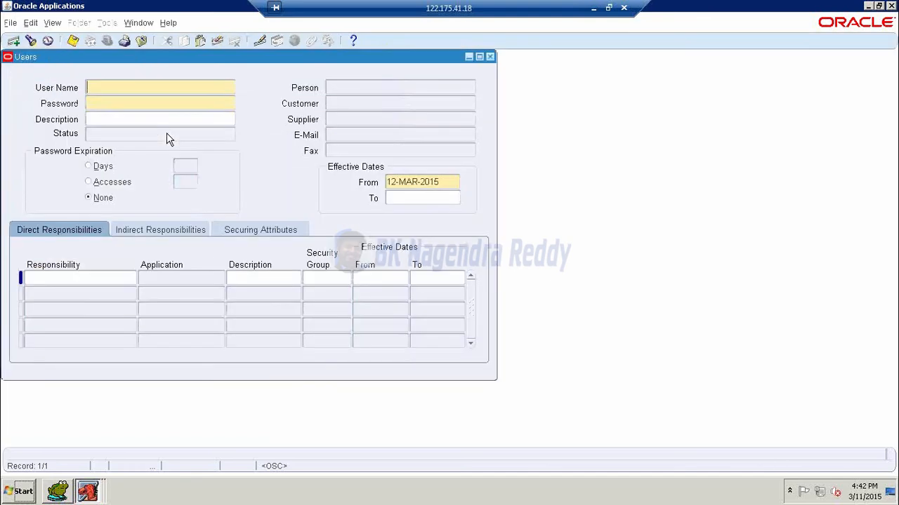
- Query the JPP9 user, change its person to JPP9 Employee - 2, and save
{"action": "key", "text": "F11"}
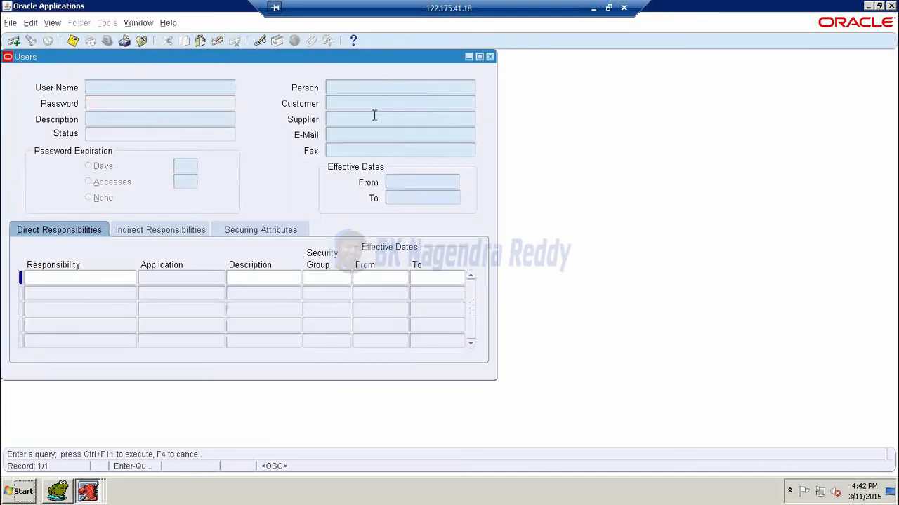
{"action": "type", "text": "JRP"}
{"action": "type", "text": "8%"}
{"action": "key", "text": "ctrl+F11"}
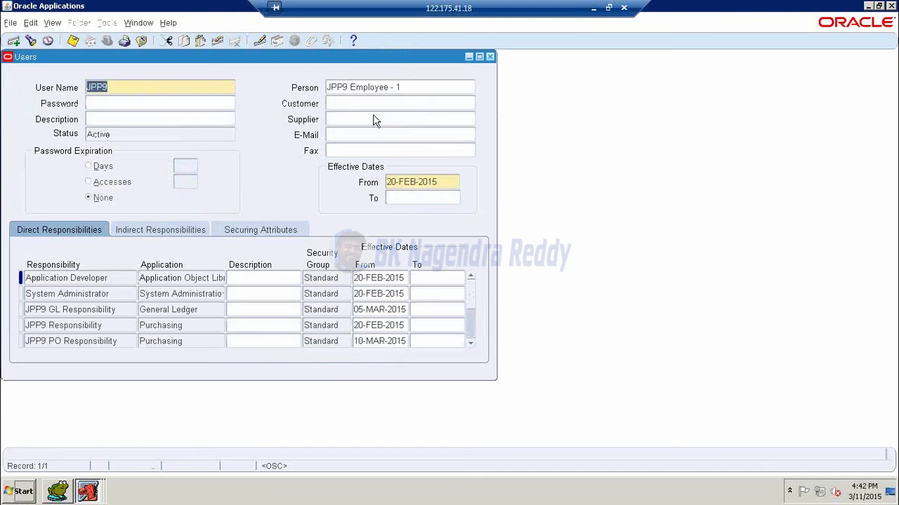
{"action": "left_click", "coordinate": [405, 87]}
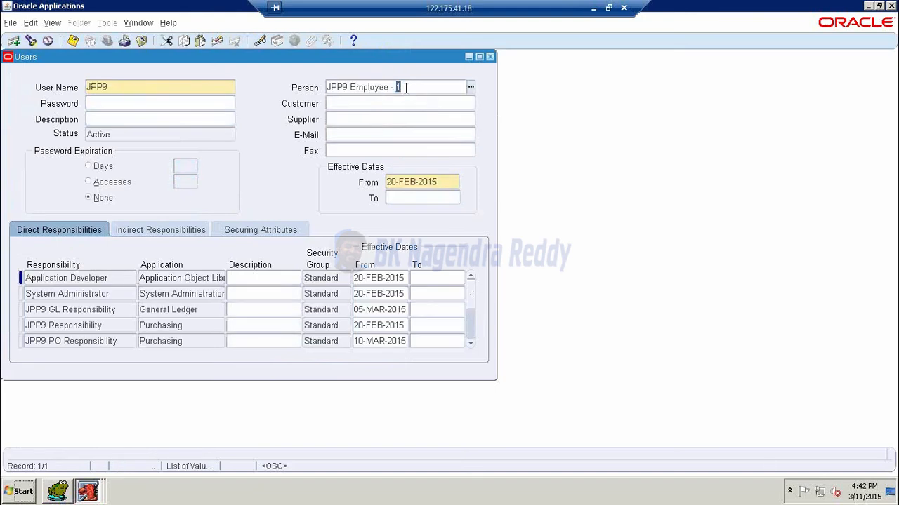
{"action": "type", "text": "2"}
{"action": "key", "text": "Tab"}
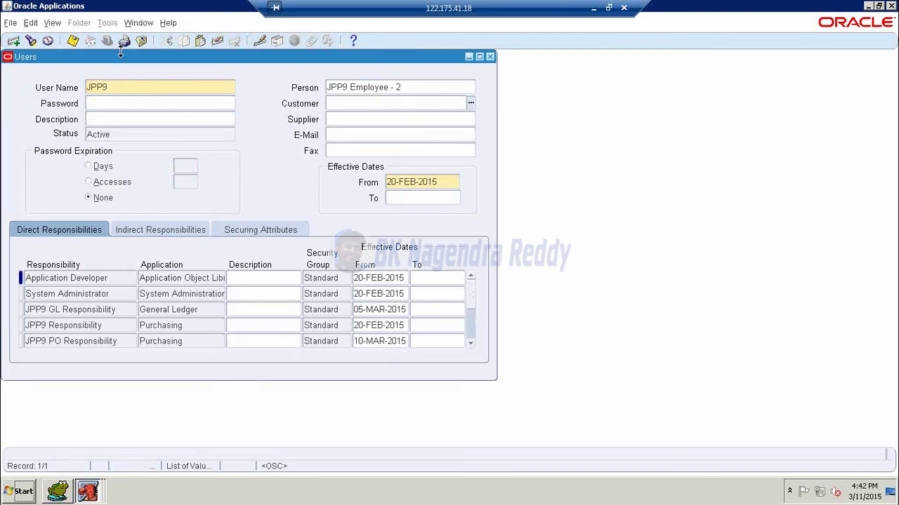
{"action": "left_click", "coordinate": [73, 41]}
- Close the user form and return to the Security branch of the Navigator
{"action": "left_click", "coordinate": [73, 41]}
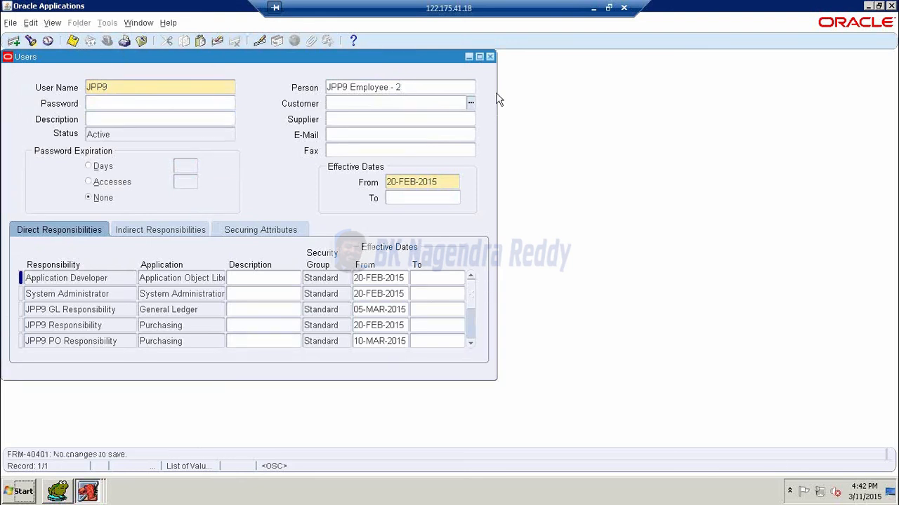
{"action": "left_click", "coordinate": [490, 56]}
{"action": "double_click", "coordinate": [56, 252]}
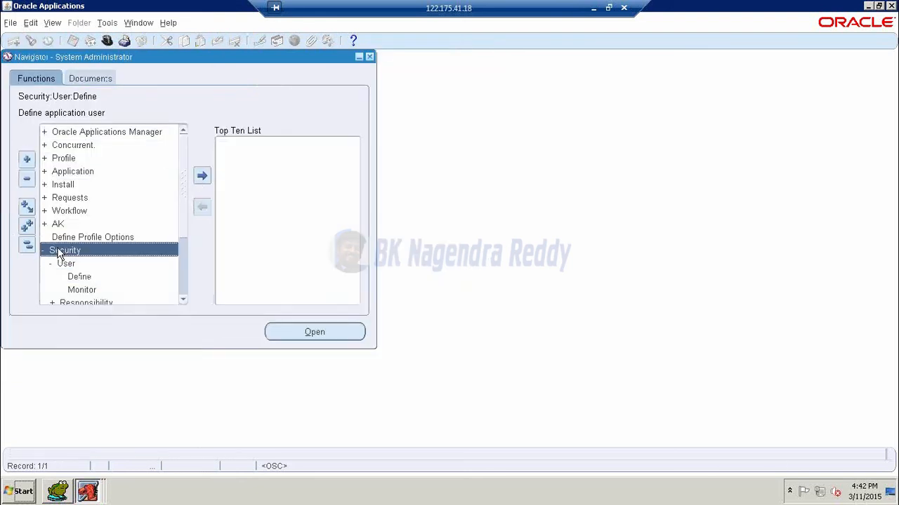
- Switch to JPP9 PO Responsibility
{"action": "left_click", "coordinate": [107, 41]}
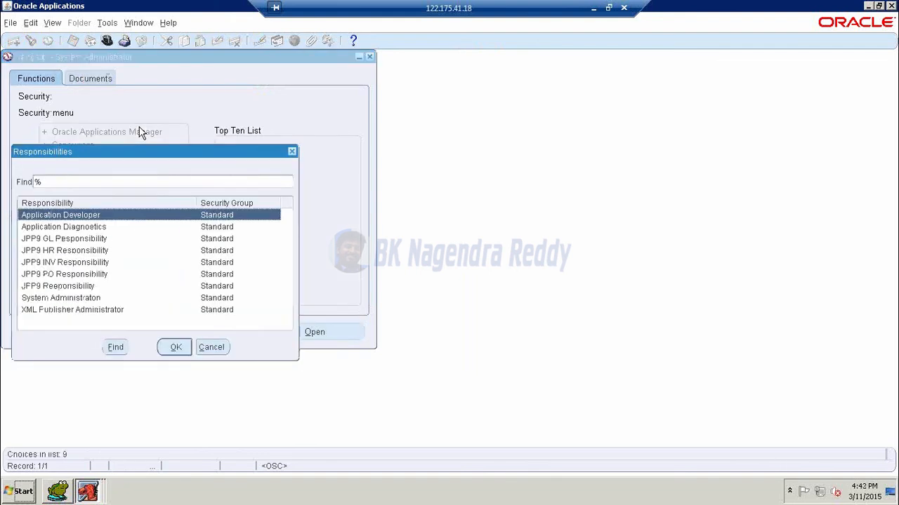
{"action": "type", "text": "JPP9"}
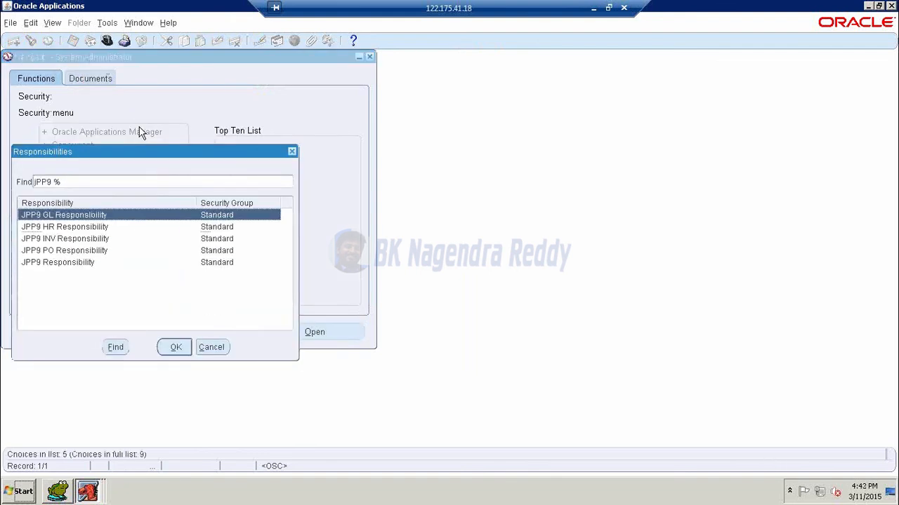
{"action": "key", "text": "Down"}
{"action": "key", "text": "Down"}
{"action": "key", "text": "Down"}
{"action": "key", "text": "Return"}
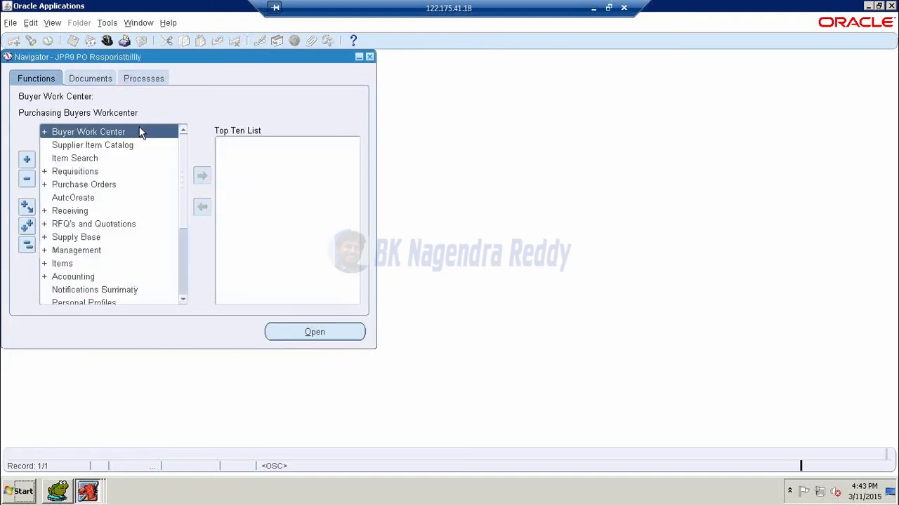
- Open Setup > Approvals > Approval Assignments from the purchasing menu
{"action": "key", "text": "Down"}
{"action": "key", "text": "Down"}
{"action": "key", "text": "Down"}
{"action": "key", "text": "Down"}
{"action": "key", "text": "Down"}
{"action": "key", "text": "Down"}
{"action": "key", "text": "Down"}
{"action": "key", "text": "Down"}
{"action": "key", "text": "Down"}
{"action": "key", "text": "Down"}
{"action": "key", "text": "Down"}
{"action": "key", "text": "Down"}
{"action": "key", "text": "Up"}
{"action": "key", "text": "Down"}
{"action": "key", "text": "Down"}
{"action": "key", "text": "Down"}
{"action": "key", "text": "Down"}
{"action": "key", "text": "Down"}
{"action": "key", "text": "Down"}
{"action": "key", "text": "Down"}
{"action": "key", "text": "Up"}
{"action": "key", "text": "Up"}
{"action": "key", "text": "Return"}
{"action": "key", "text": "Down"}
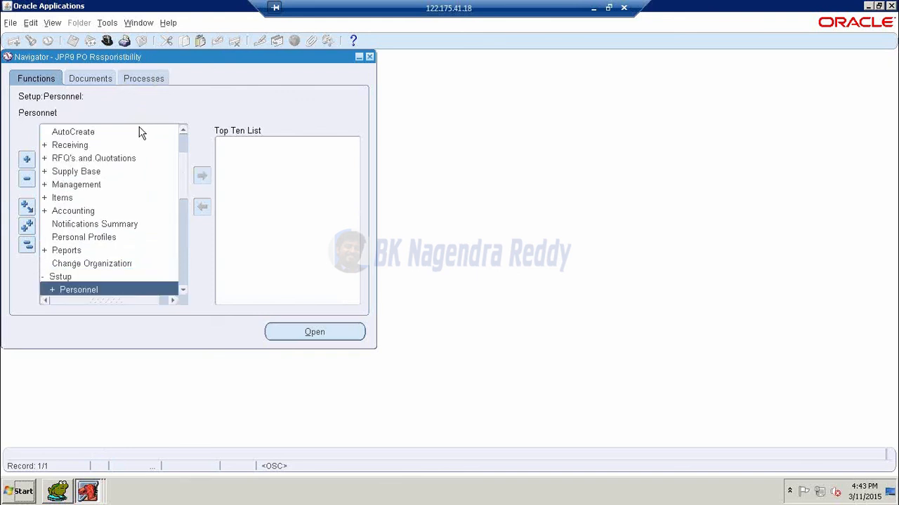
{"action": "key", "text": "Down"}
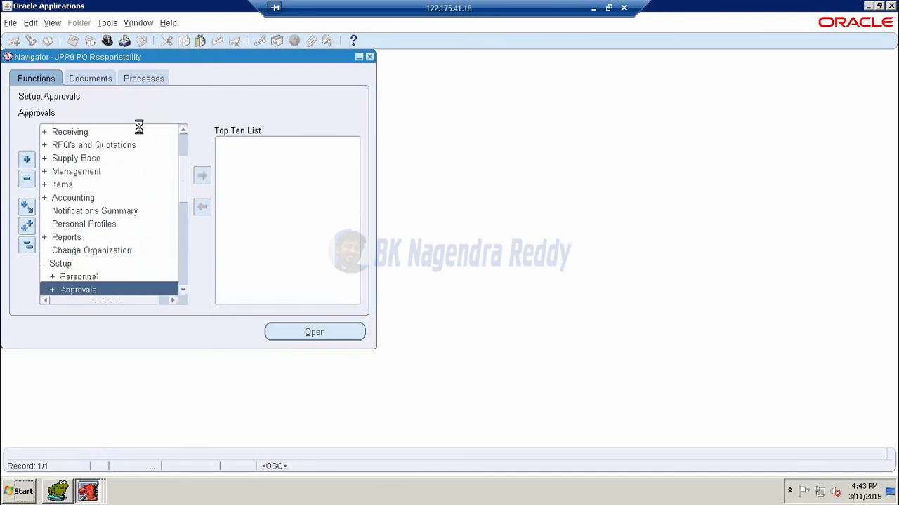
{"action": "key", "text": "Down"}
{"action": "key", "text": "Down"}
{"action": "key", "text": "Up"}
{"action": "key", "text": "Up"}
{"action": "key", "text": "Return"}
{"action": "key", "text": "Down"}
{"action": "key", "text": "Down"}
{"action": "key", "text": "Down"}
{"action": "key", "text": "Up"}
{"action": "key", "text": "Up"}
{"action": "key", "text": "Return"}
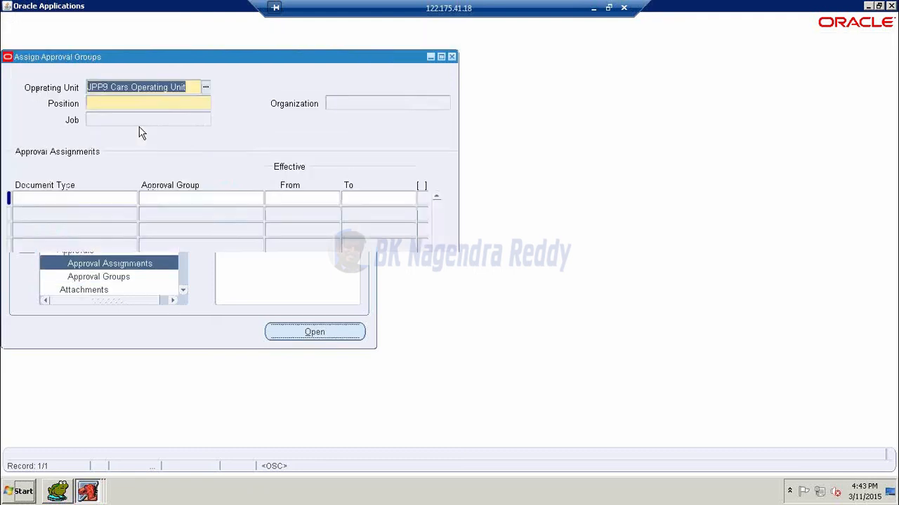
- Load position 01.CEO's approval group assignments, review them, and close the form
{"action": "key", "text": "F11"}
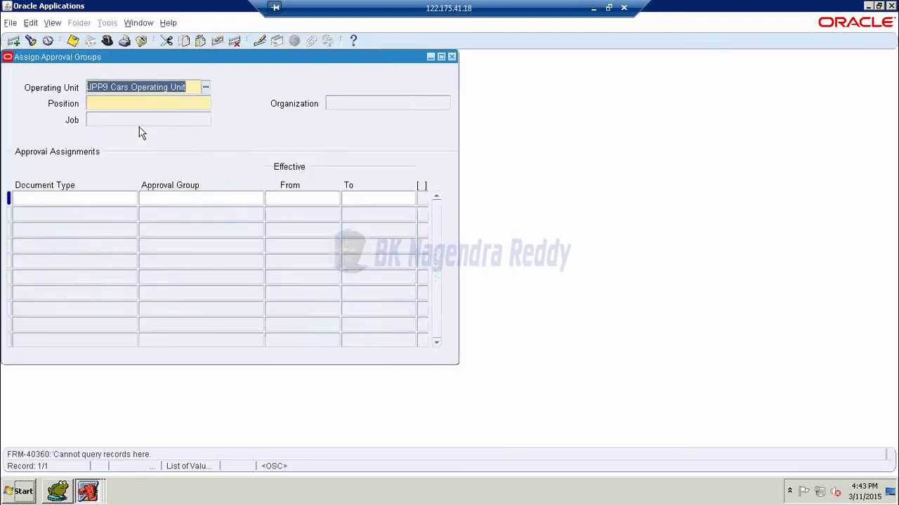
{"action": "left_click", "coordinate": [190, 105]}
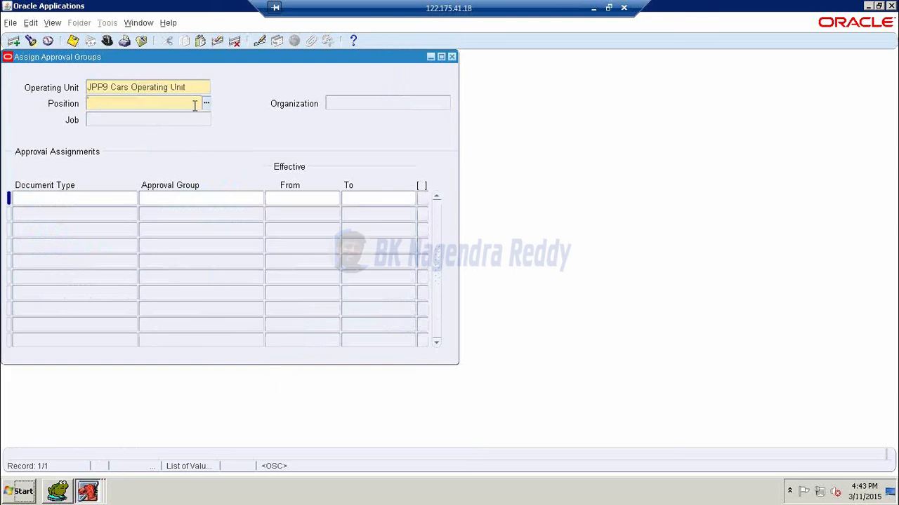
{"action": "key", "text": "F11"}
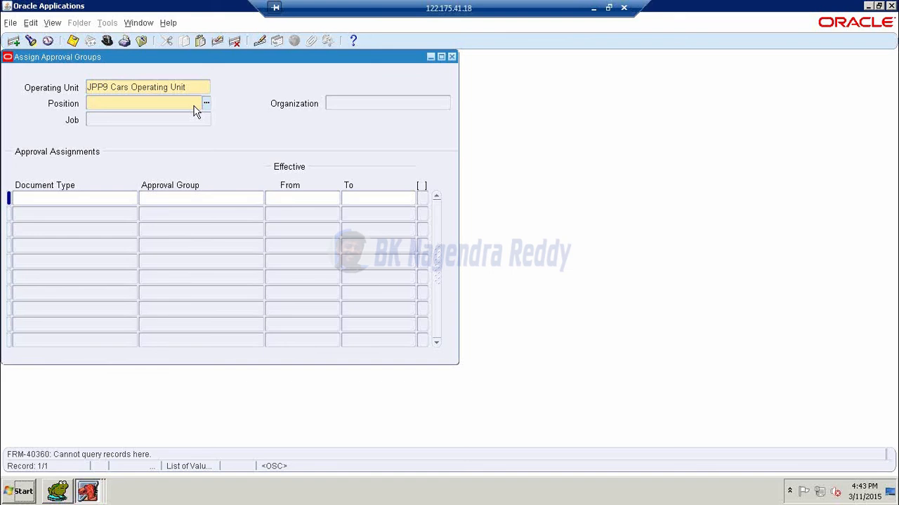
{"action": "key", "text": "ctrl+l"}
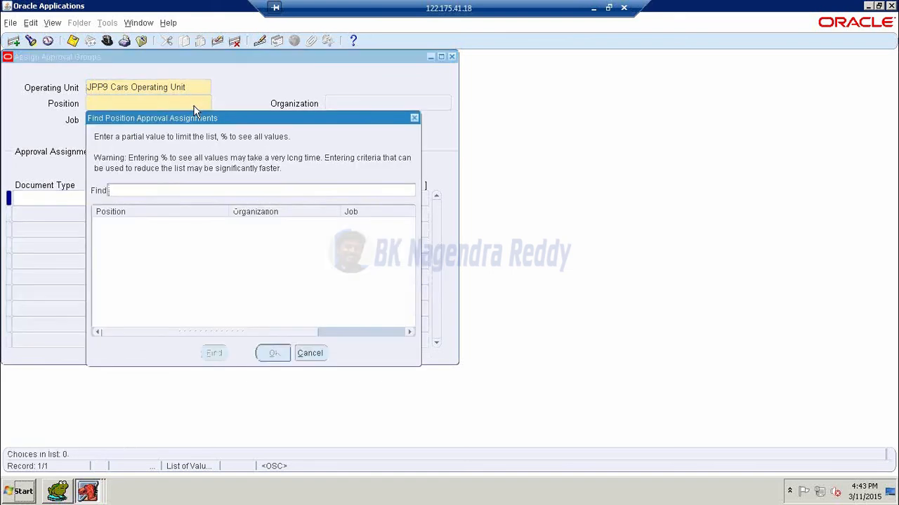
{"action": "type", "text": "J"}
{"action": "type", "text": "1%"}
{"action": "key", "text": "Return"}
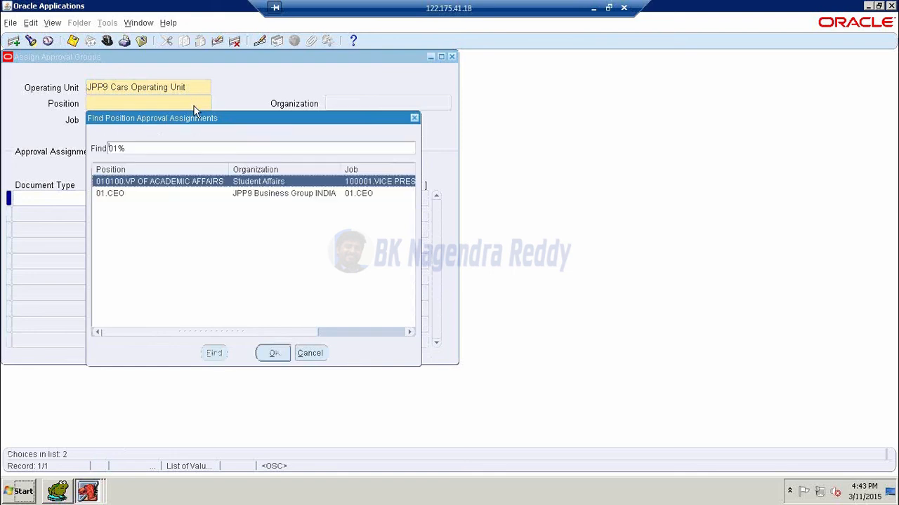
{"action": "left_click", "coordinate": [271, 195]}
{"action": "left_click", "coordinate": [278, 353]}
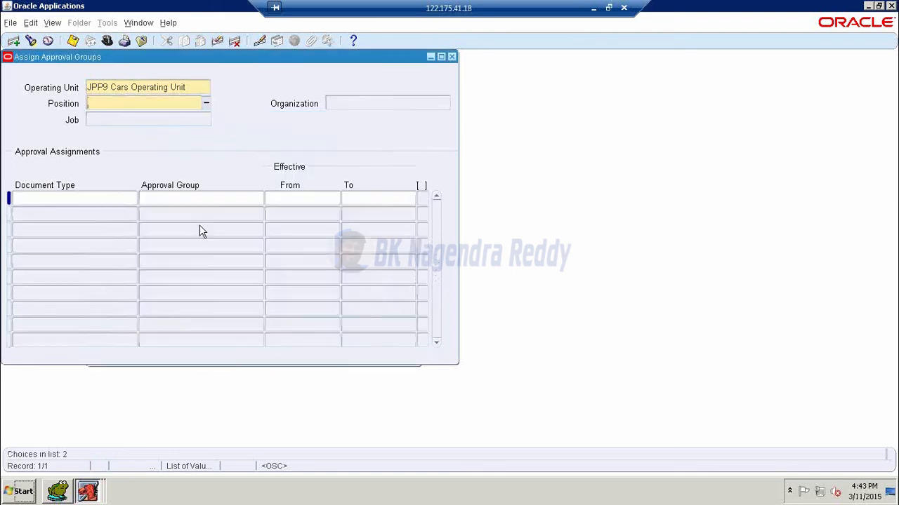
{"action": "left_click", "coordinate": [131, 105]}
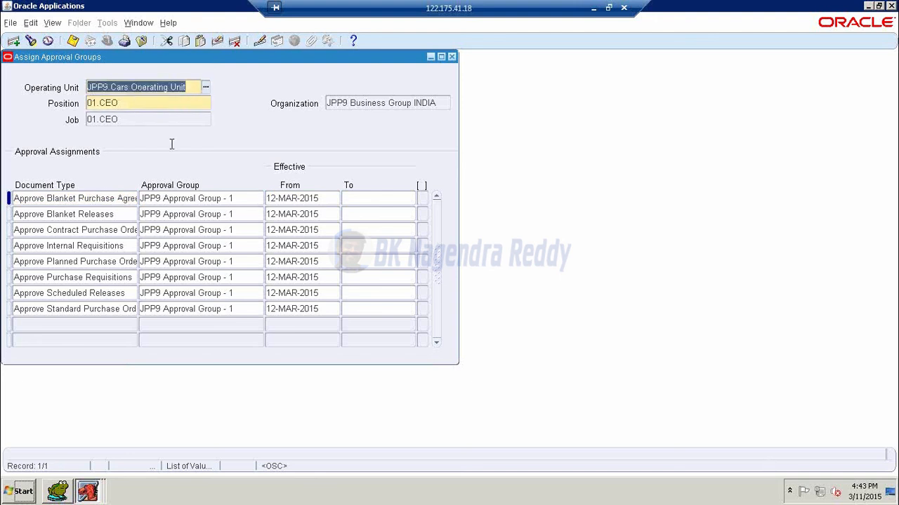
{"action": "left_click", "coordinate": [453, 57]}
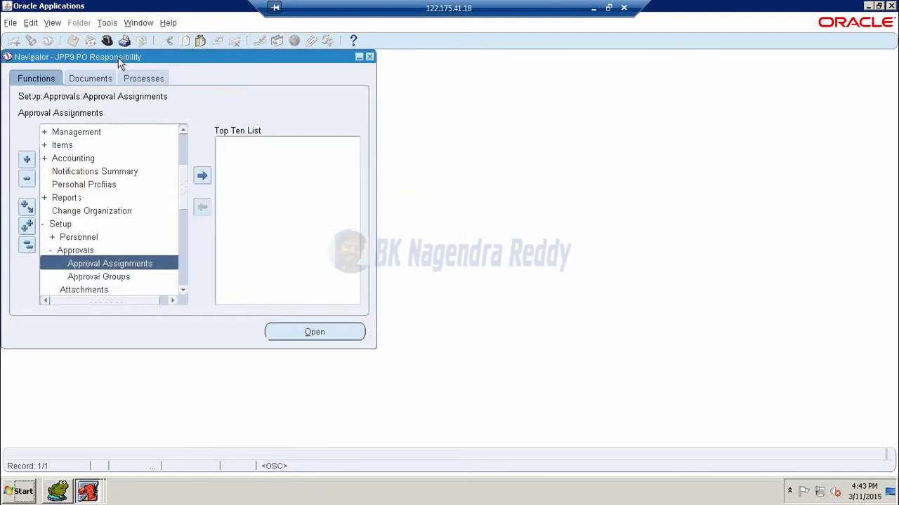
- Switch to JPP9 HR Responsibility
{"action": "left_click", "coordinate": [109, 42]}
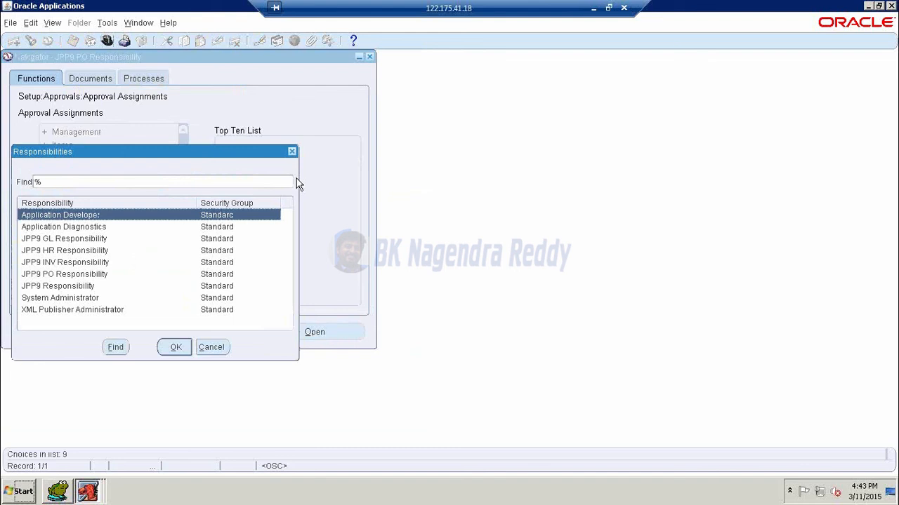
{"action": "type", "text": "JPP9"}
{"action": "key", "text": "Down"}
{"action": "key", "text": "Down"}
{"action": "key", "text": "Up"}
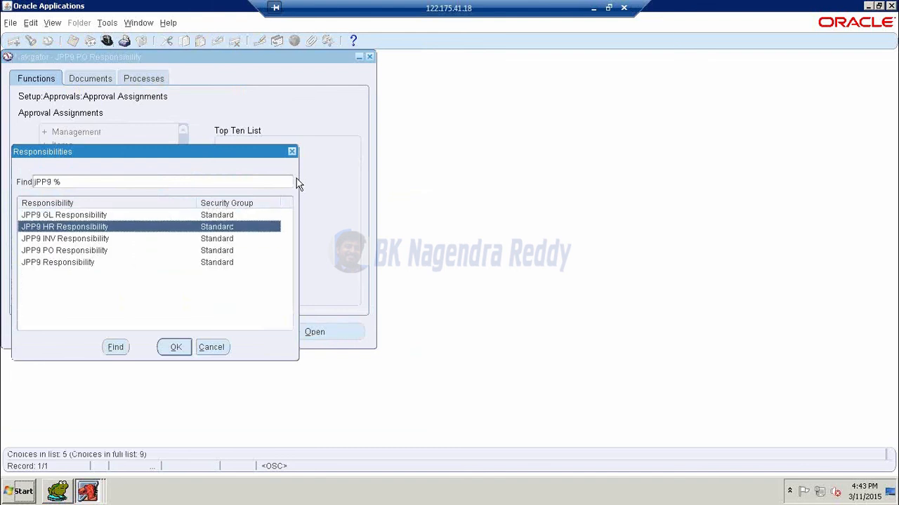
{"action": "key", "text": "Return"}
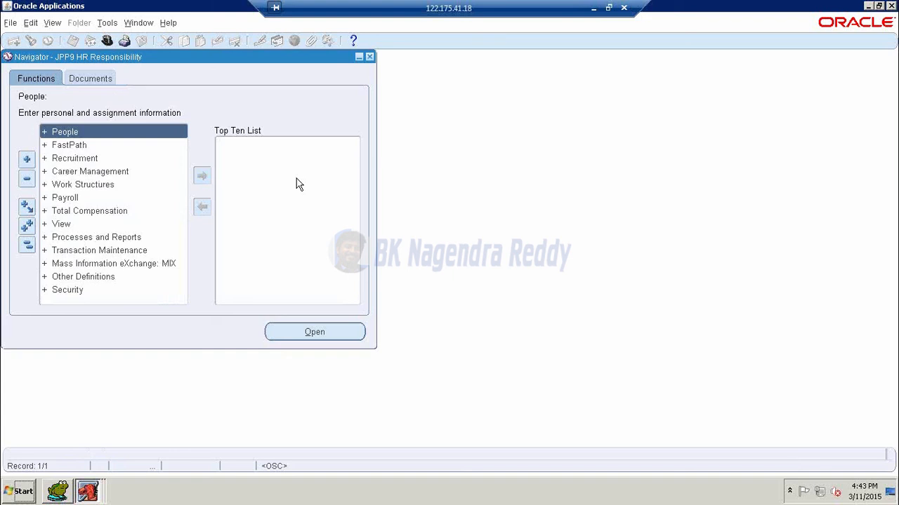
- Open People > Enter and Maintain and find JPP9 Employee - 2 by name JPP9
{"action": "key", "text": "Return"}
{"action": "key", "text": "Down"}
{"action": "key", "text": "Return"}
{"action": "type", "text": "J"}
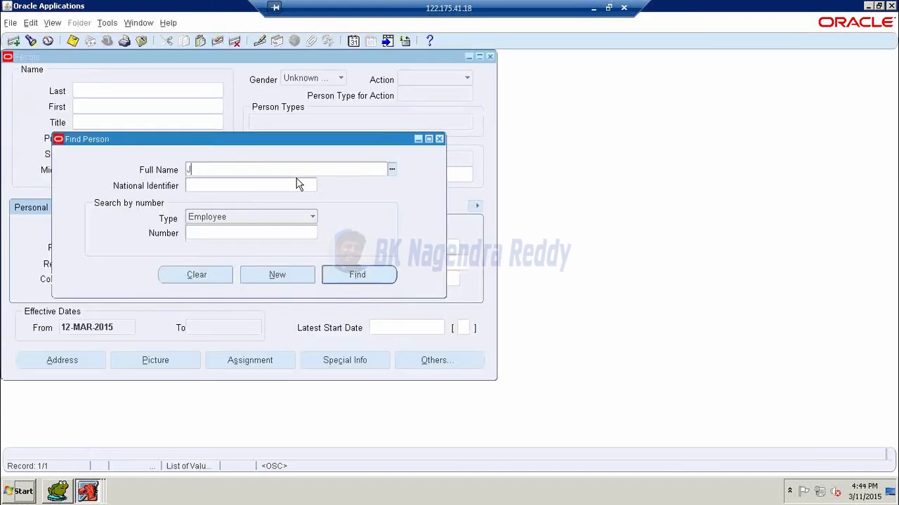
{"action": "type", "text": "PP9"}
{"action": "key", "text": "Tab"}
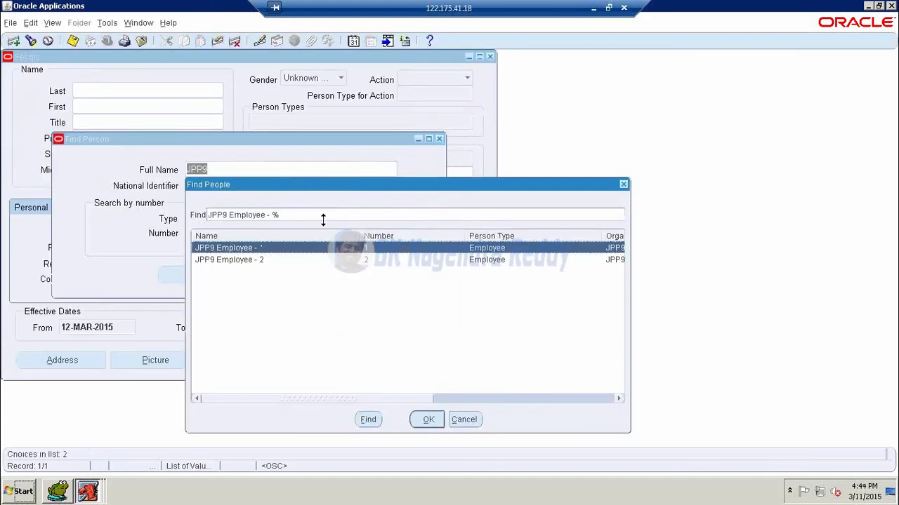
{"action": "left_click", "coordinate": [341, 263]}
{"action": "left_click", "coordinate": [429, 420]}
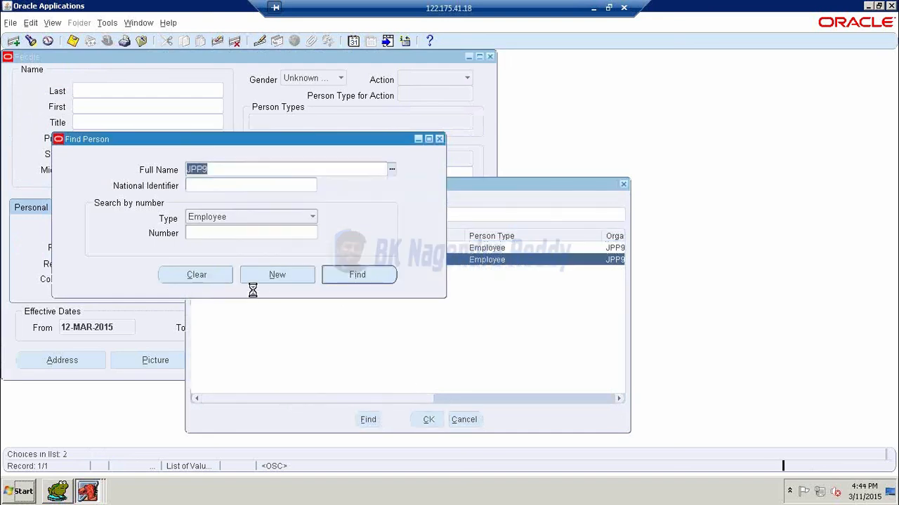
{"action": "key", "text": "Return"}
- Correct the assignment's job and position to 01.CEO, accept defaults, and save
{"action": "left_click", "coordinate": [261, 367]}
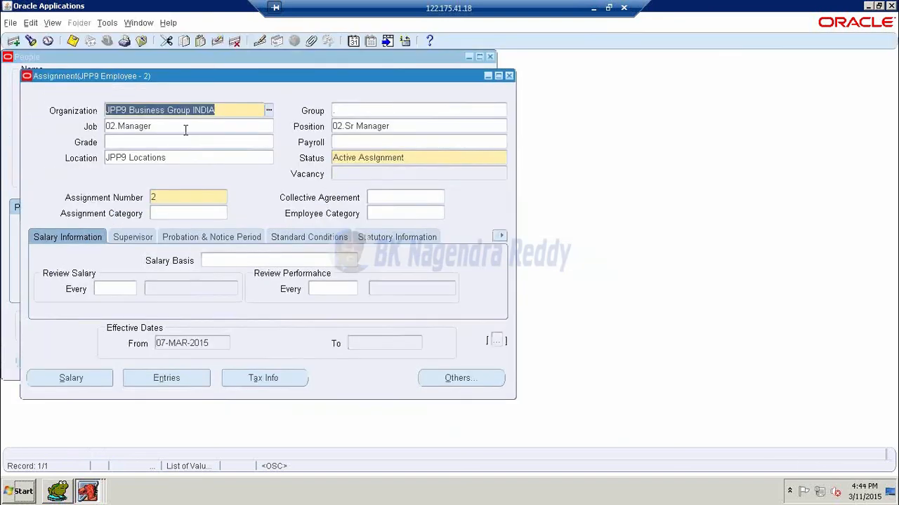
{"action": "key", "text": "Tab"}
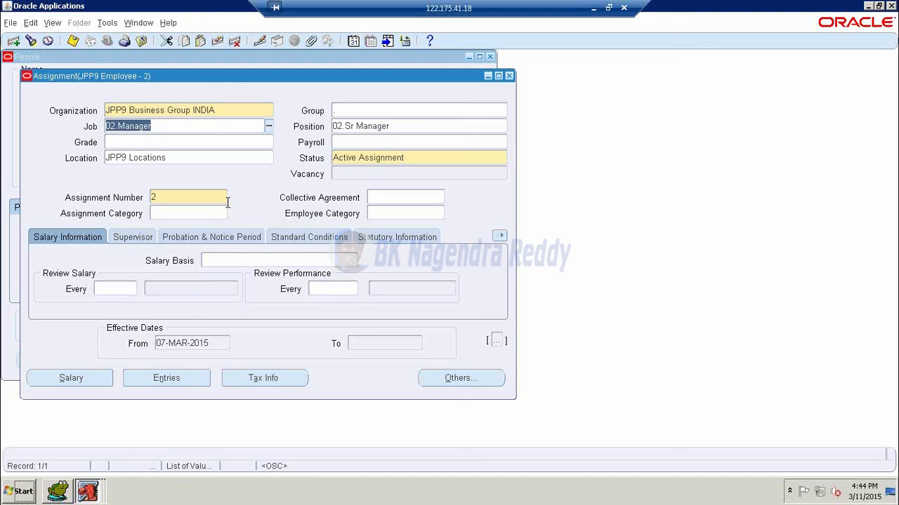
{"action": "type", "text": "01."}
{"action": "key", "text": "Tab"}
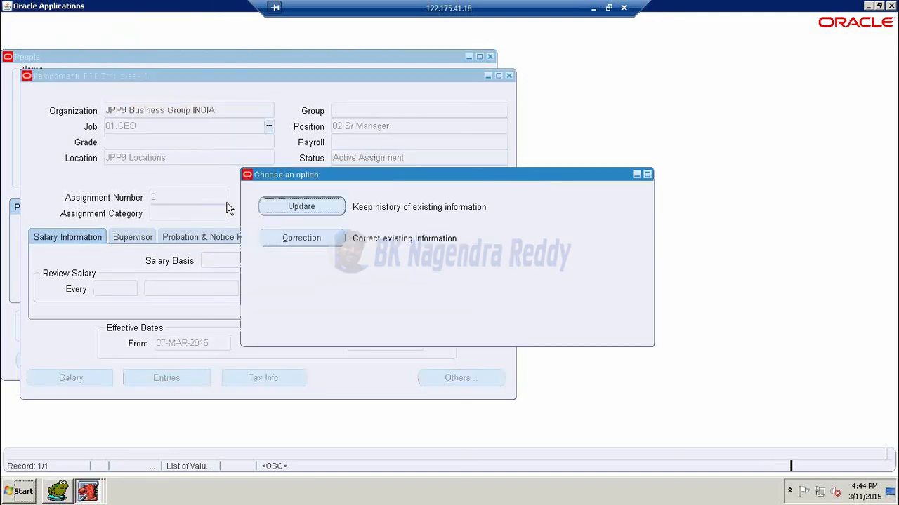
{"action": "left_click", "coordinate": [295, 238]}
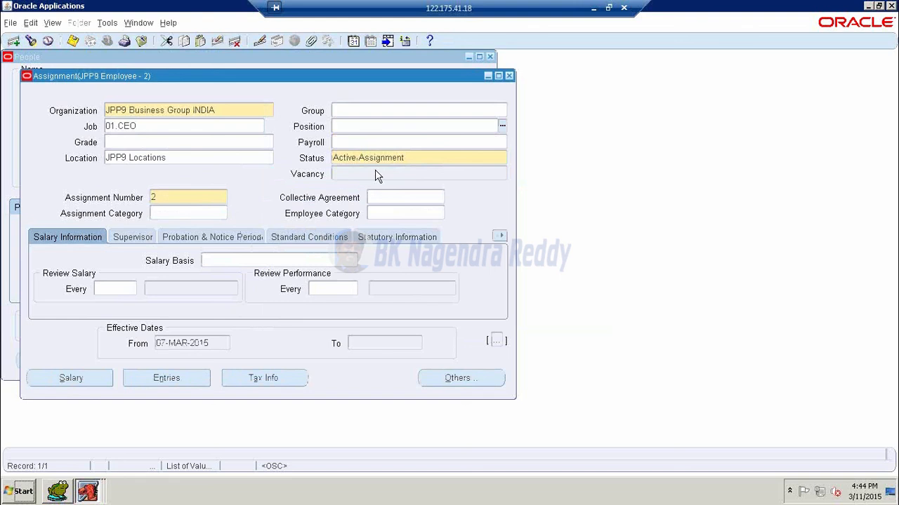
{"action": "key", "text": "Tab"}
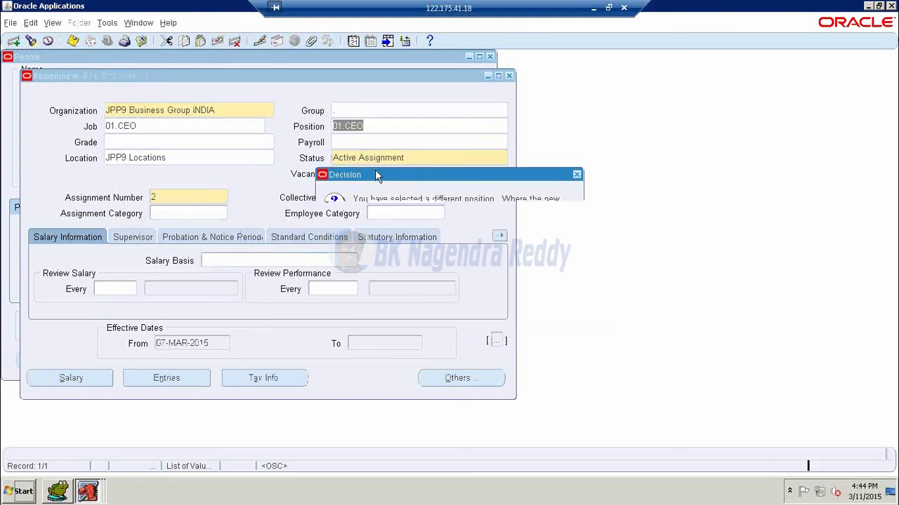
{"action": "left_click", "coordinate": [510, 309]}
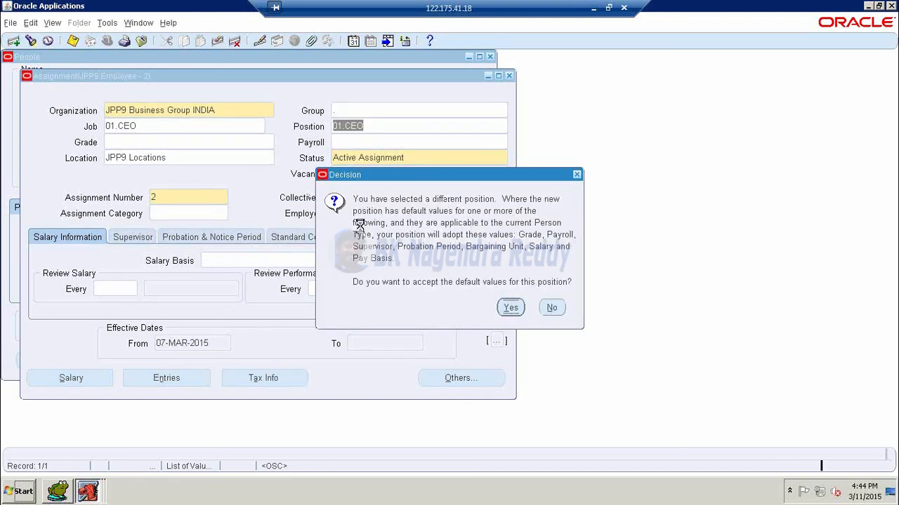
{"action": "left_click", "coordinate": [72, 42]}
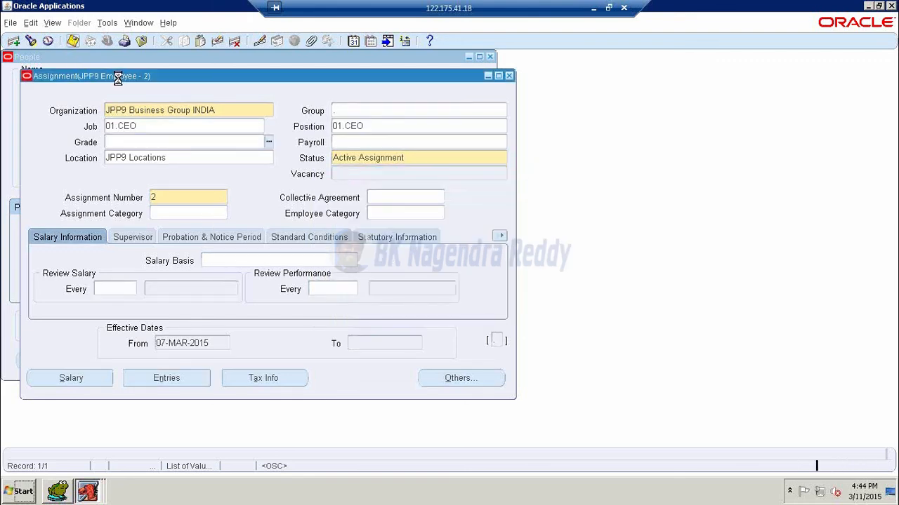
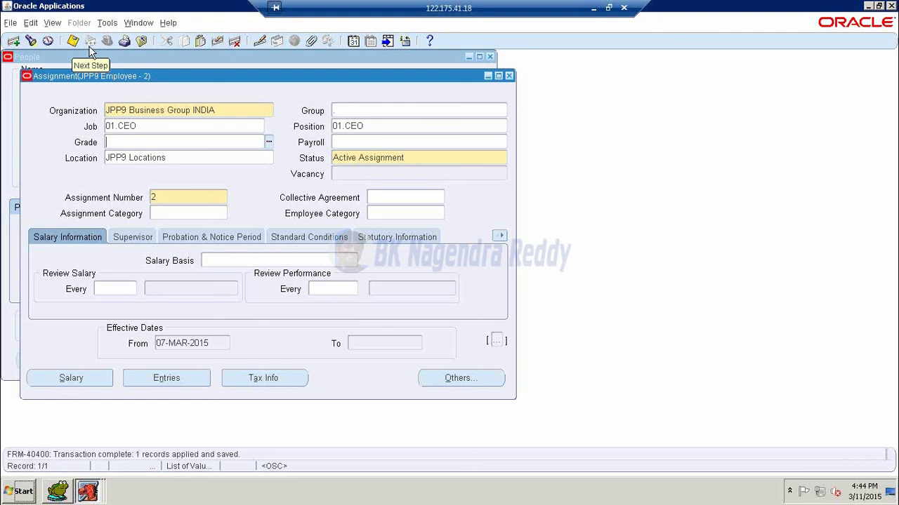
- Close the HR forms, switch to JPP9 PO Responsibility, and open Requisitions > Requisitions
{"action": "left_click", "coordinate": [508, 76]}
{"action": "left_click", "coordinate": [490, 57]}
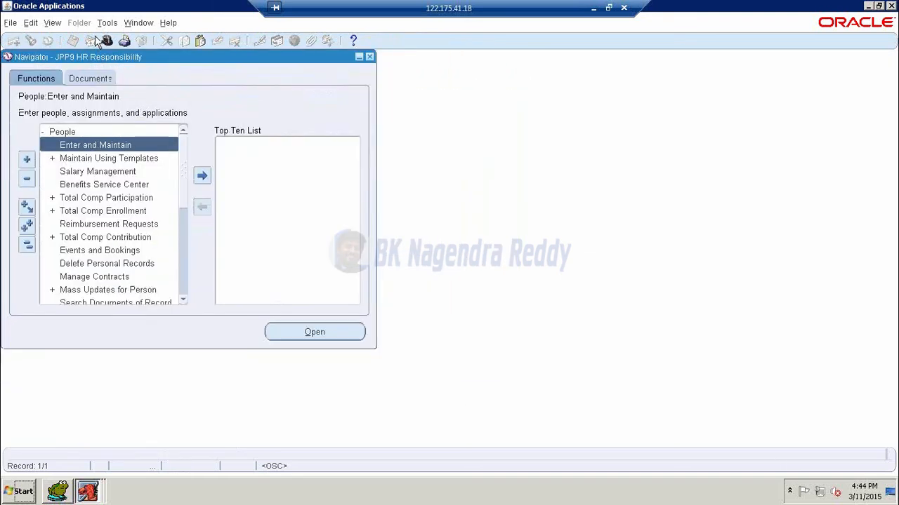
{"action": "left_click", "coordinate": [107, 40]}
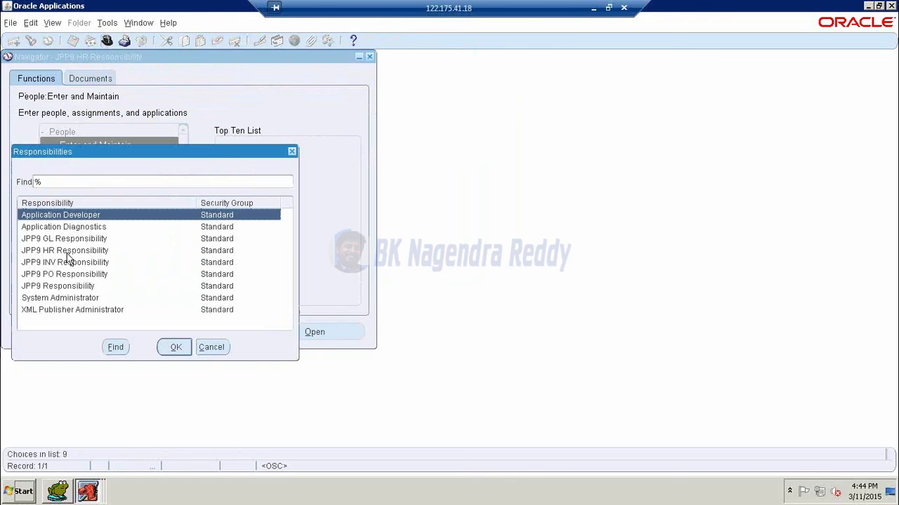
{"action": "left_click", "coordinate": [68, 274]}
{"action": "left_click", "coordinate": [174, 346]}
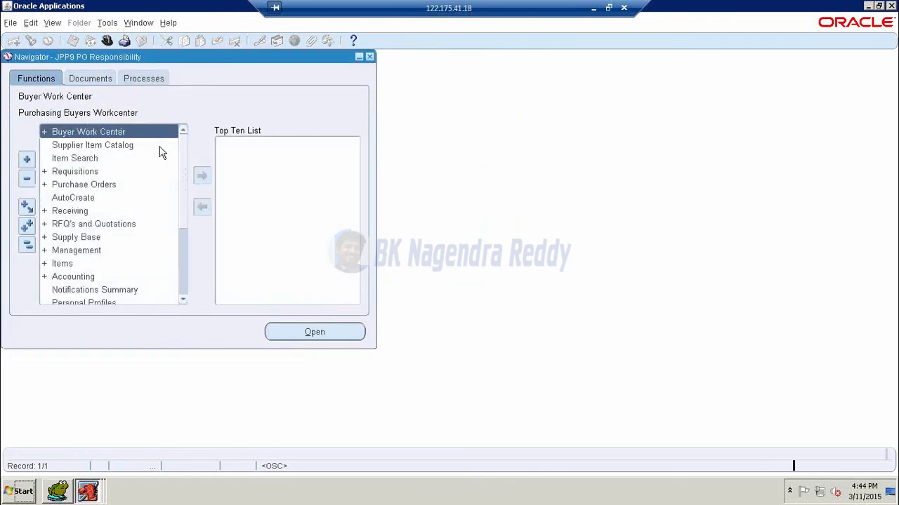
{"action": "double_click", "coordinate": [68, 175]}
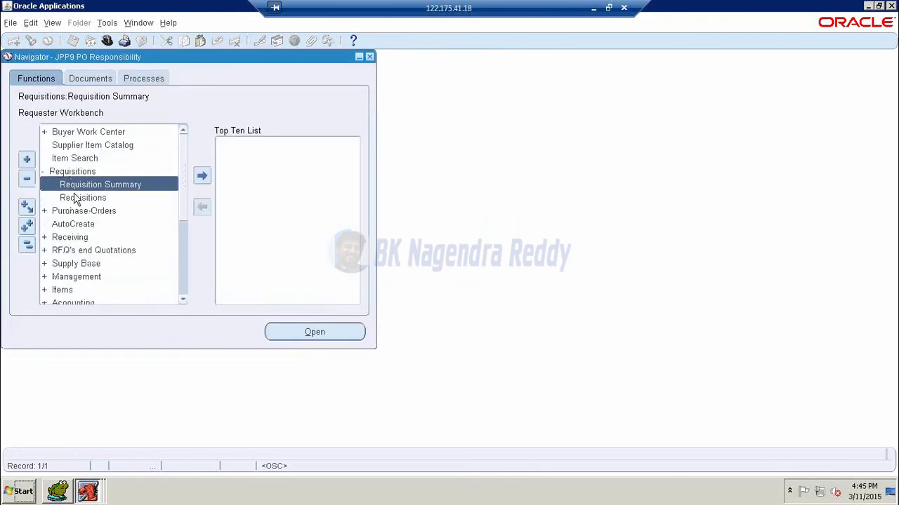
{"action": "left_click", "coordinate": [76, 199]}
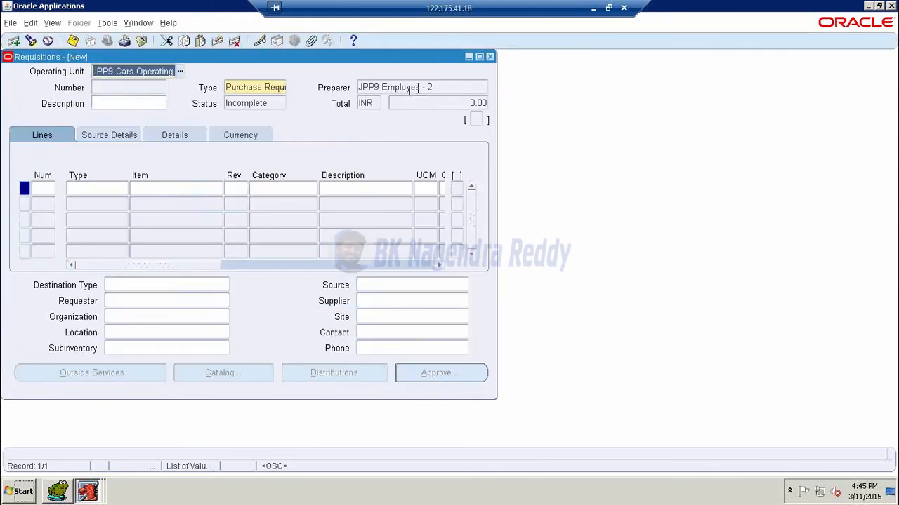
- Check that JPP9 Employee - 2 is the preparer, then close the requisition without saving
{"action": "left_click", "coordinate": [416, 88]}
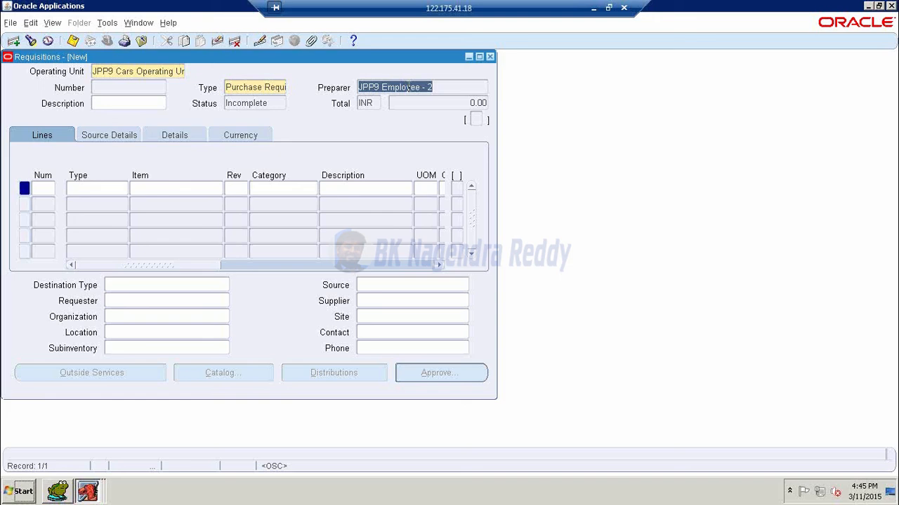
{"action": "left_click", "coordinate": [491, 59]}
{"action": "left_click", "coordinate": [480, 285]}
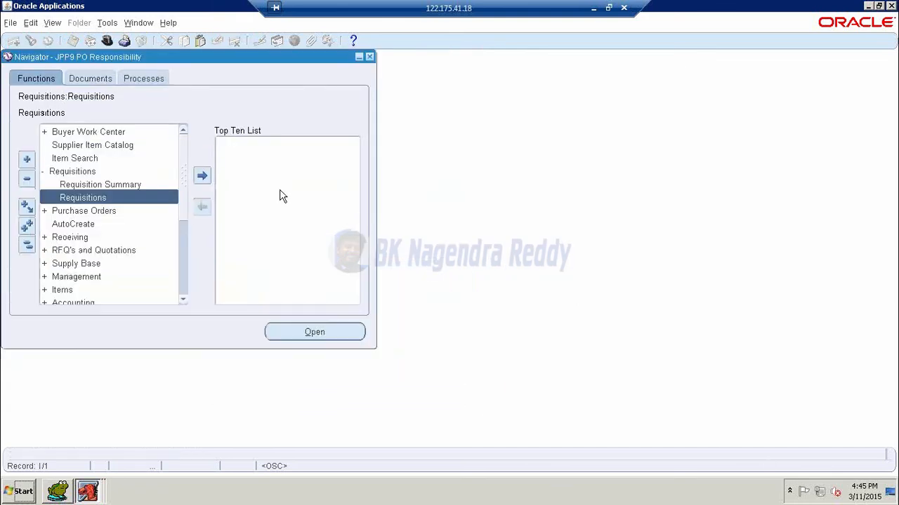
{"action": "double_click", "coordinate": [71, 173]}
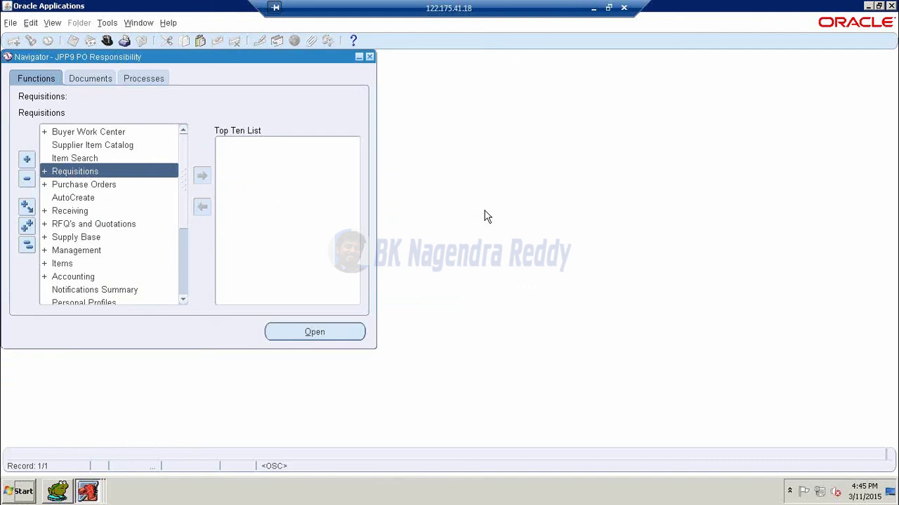
- Show the remote Windows desktop and refresh it
{"action": "key", "text": "super+d"}
{"action": "right_click", "coordinate": [366, 149]}
{"action": "left_click", "coordinate": [388, 175]}
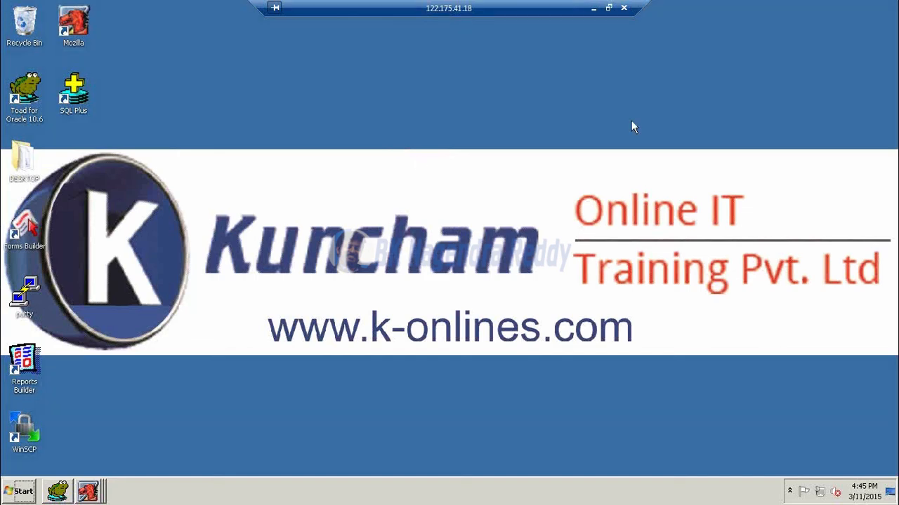
{"action": "left_click", "coordinate": [594, 8]}
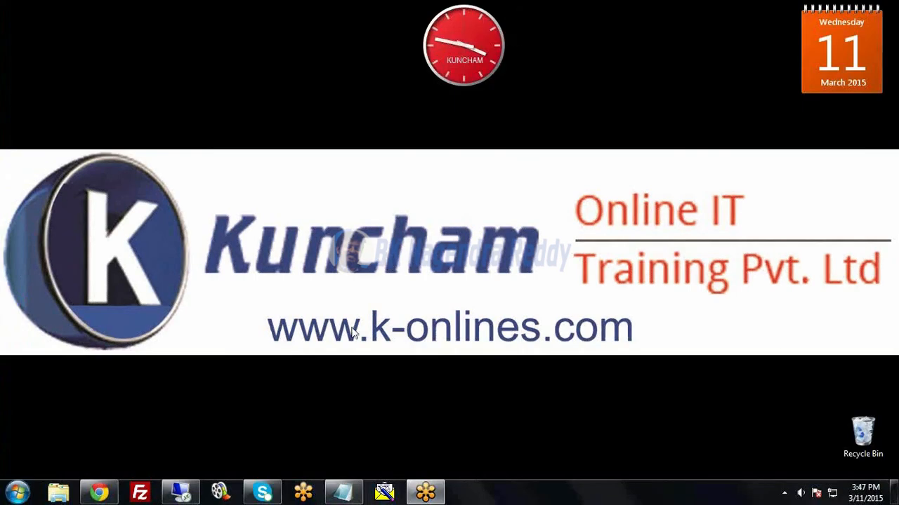
{"action": "left_click", "coordinate": [99, 492]}
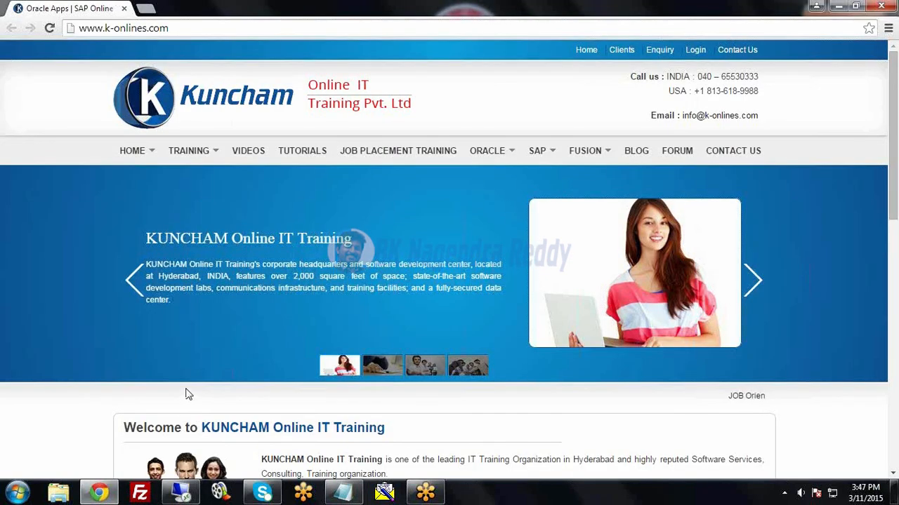